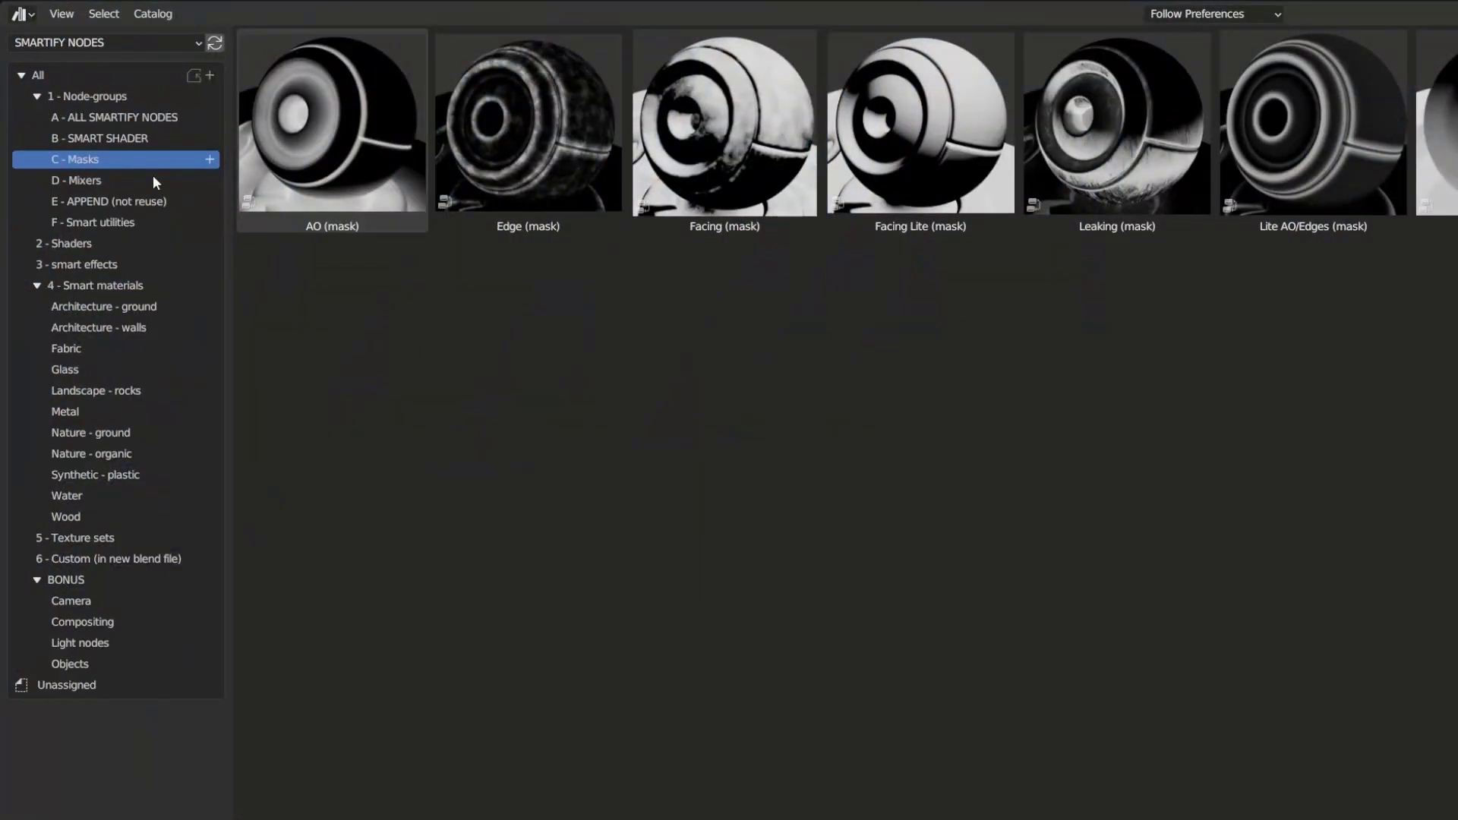
Step: Add the Gold_01 (shader) node group to the bishop statue's material and connect it to the Material Output's surface
click(139, 287)
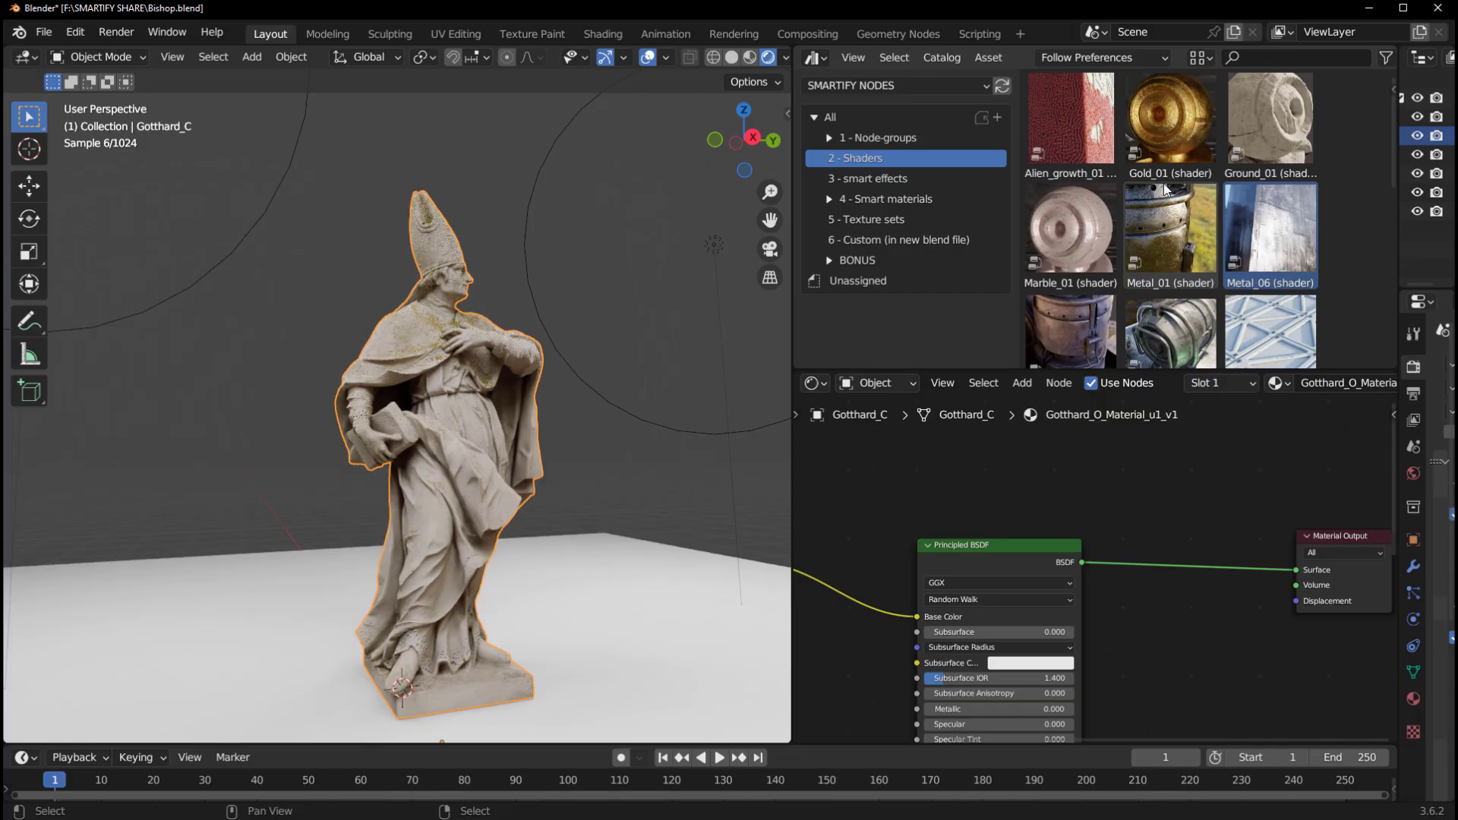
drag(1170, 122, 1171, 456)
drag(1189, 553, 1191, 555)
click(1199, 522)
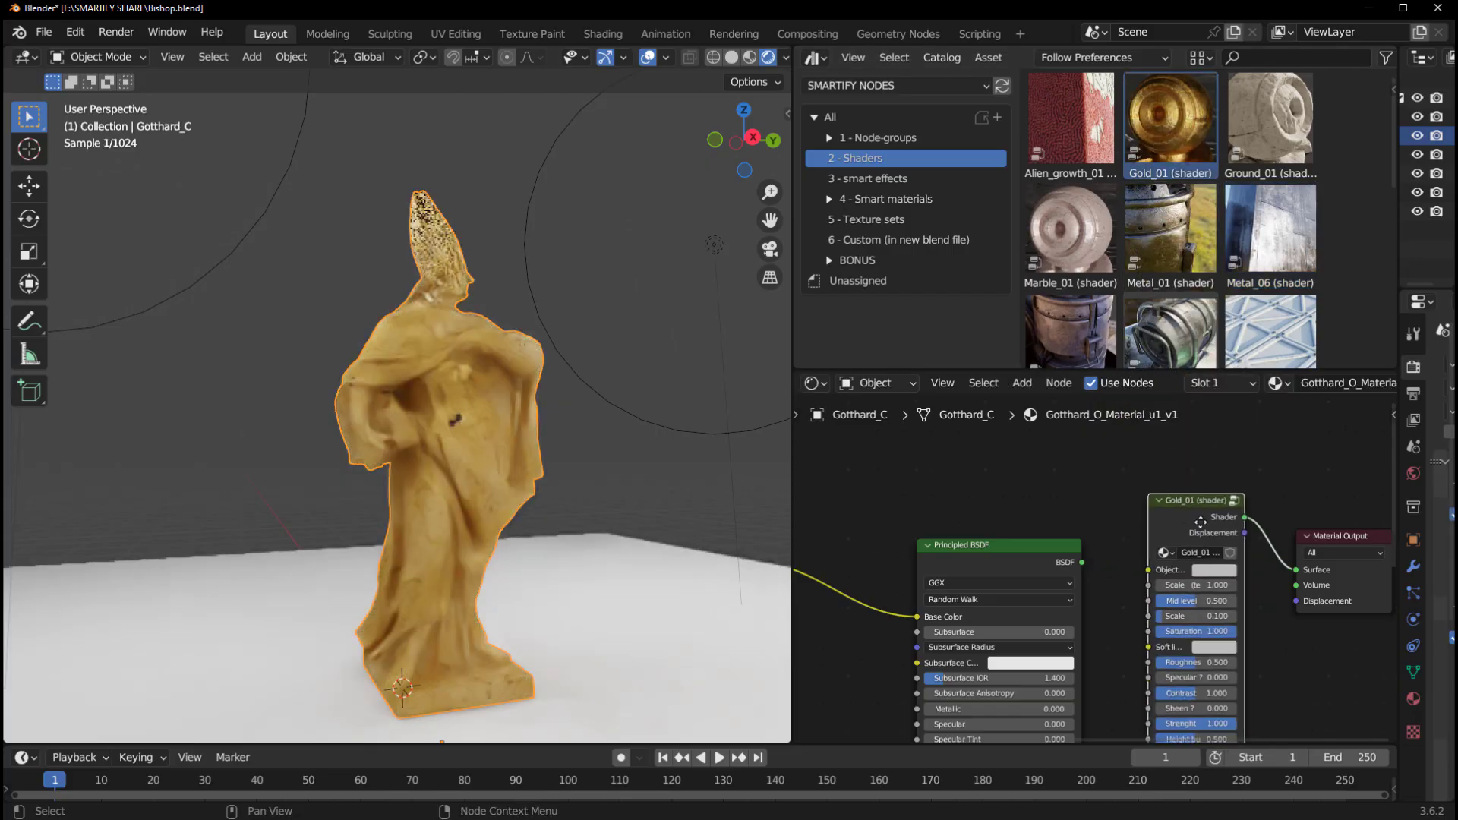
scroll(577, 335, up, 5)
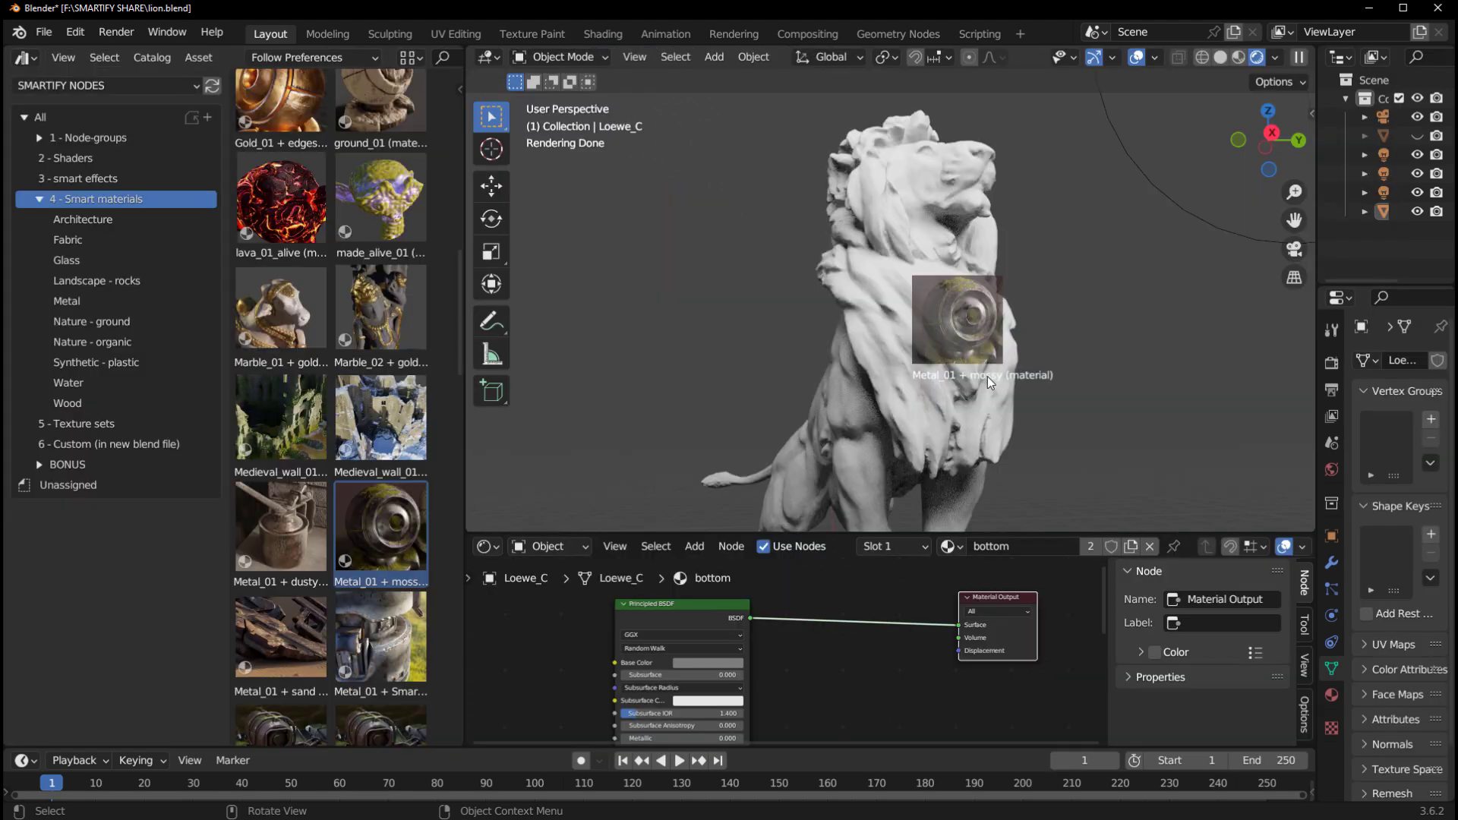
Step: Apply the Metal_01 + mossy smart material to the lion statue
drag(990, 385, 997, 396)
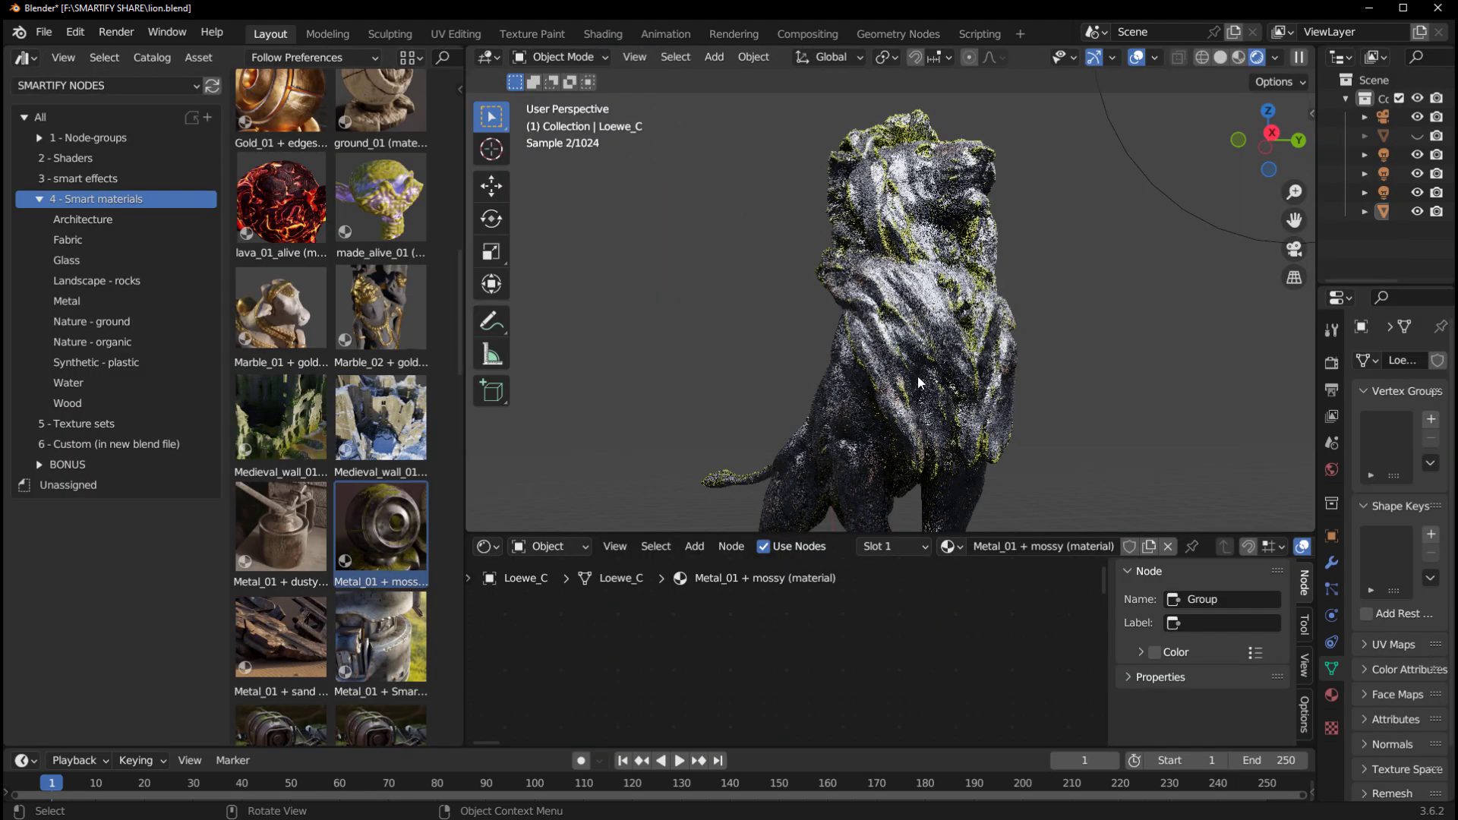
middle_drag(994, 406, 944, 387)
middle_drag(756, 382, 923, 390)
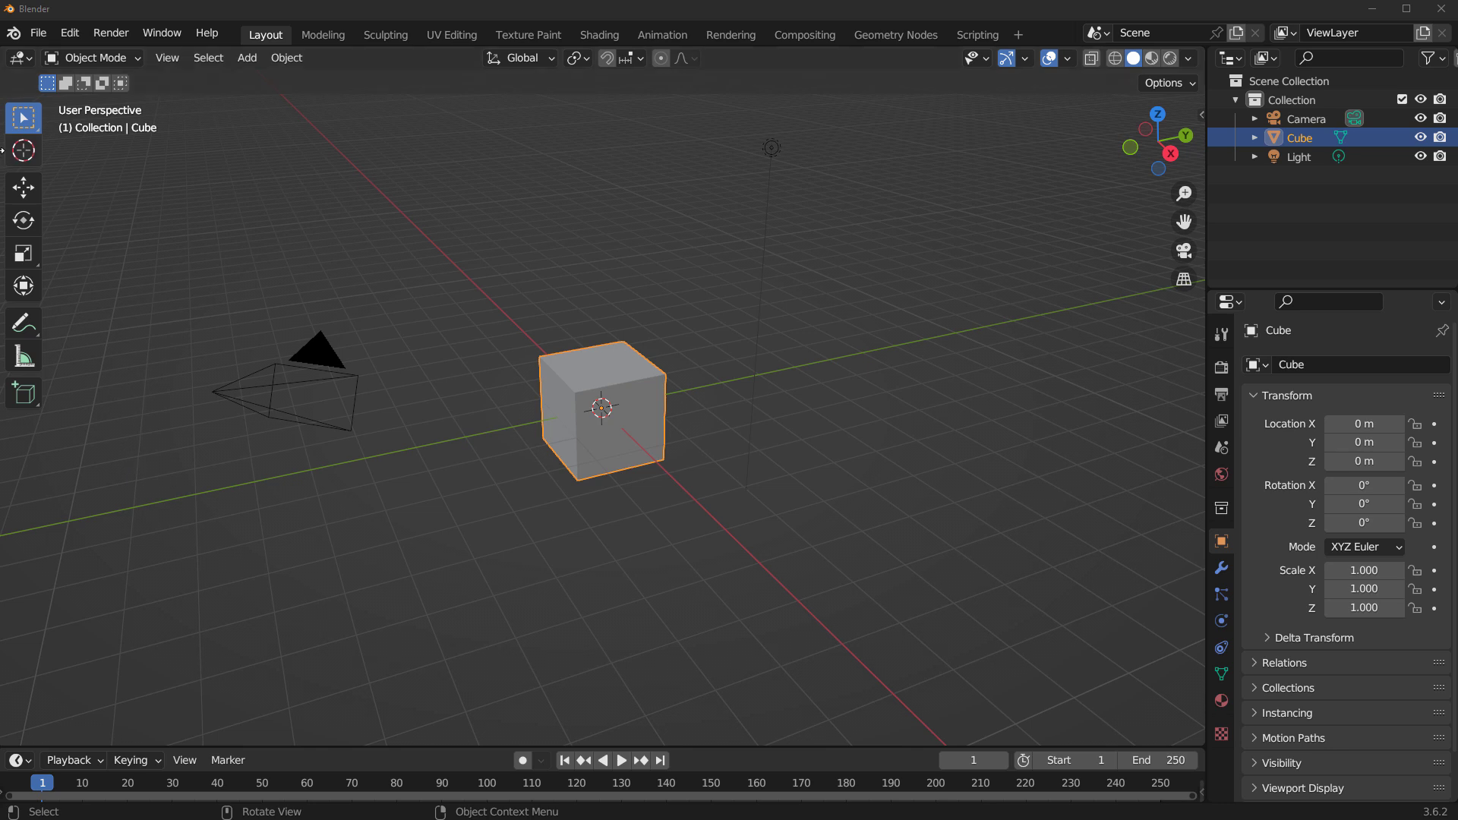
Step: Add the folder F:\SMARTIFY SHARE\SMARTIFY NODES as an asset library in the file path preferences
click(69, 32)
click(114, 305)
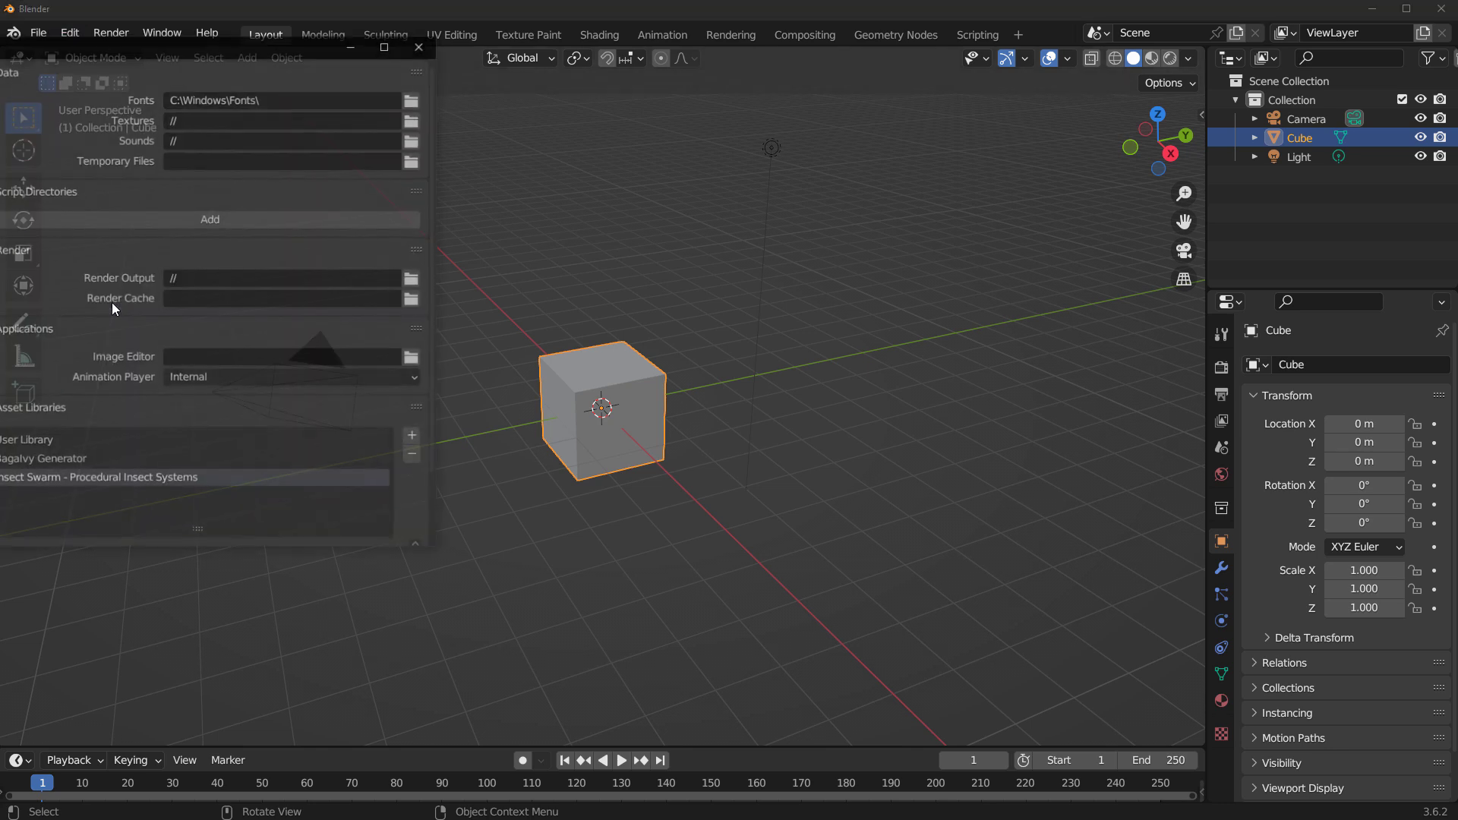
click(90, 69)
drag(113, 46, 726, 53)
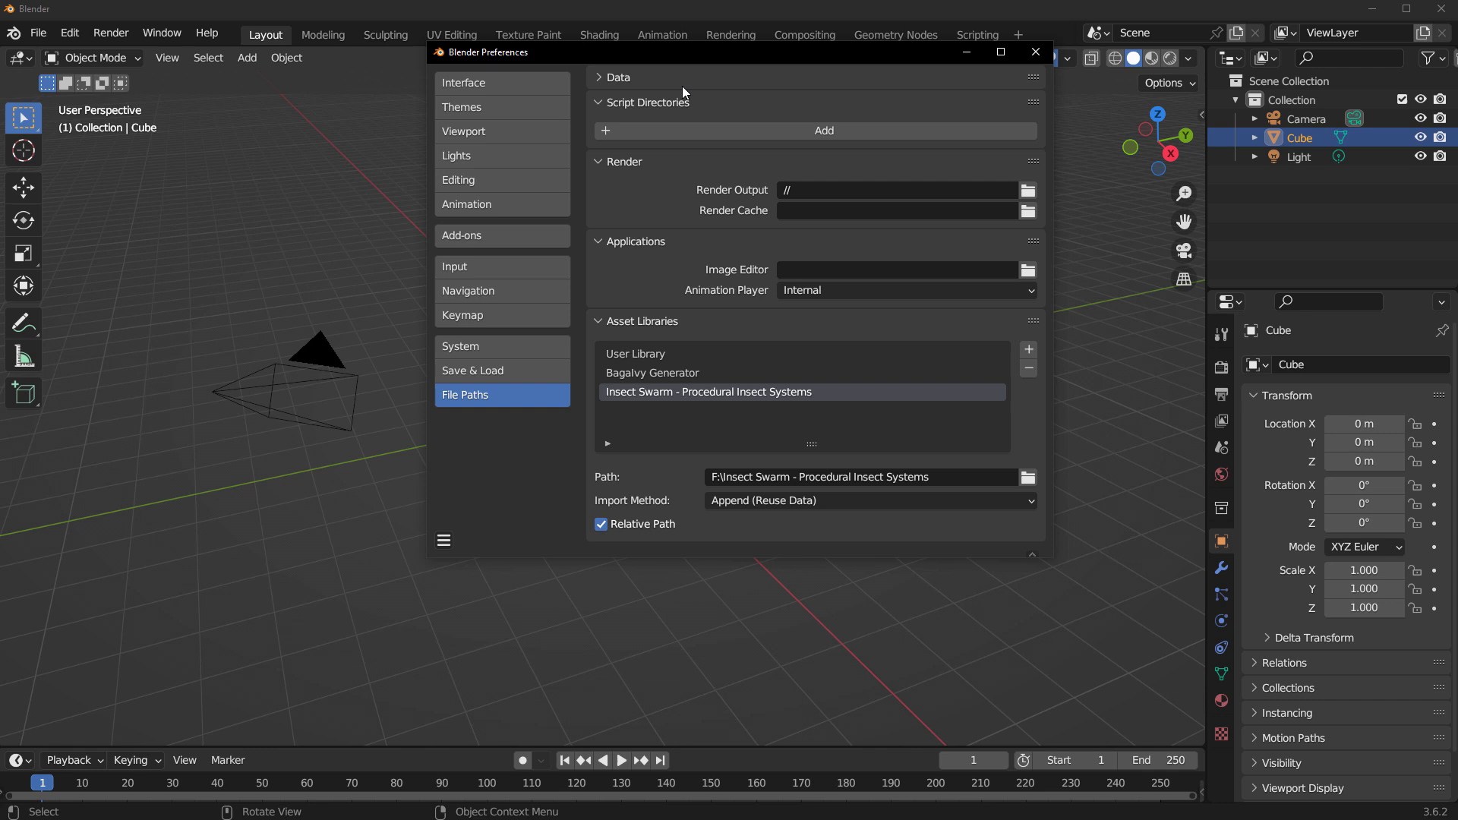
click(1029, 350)
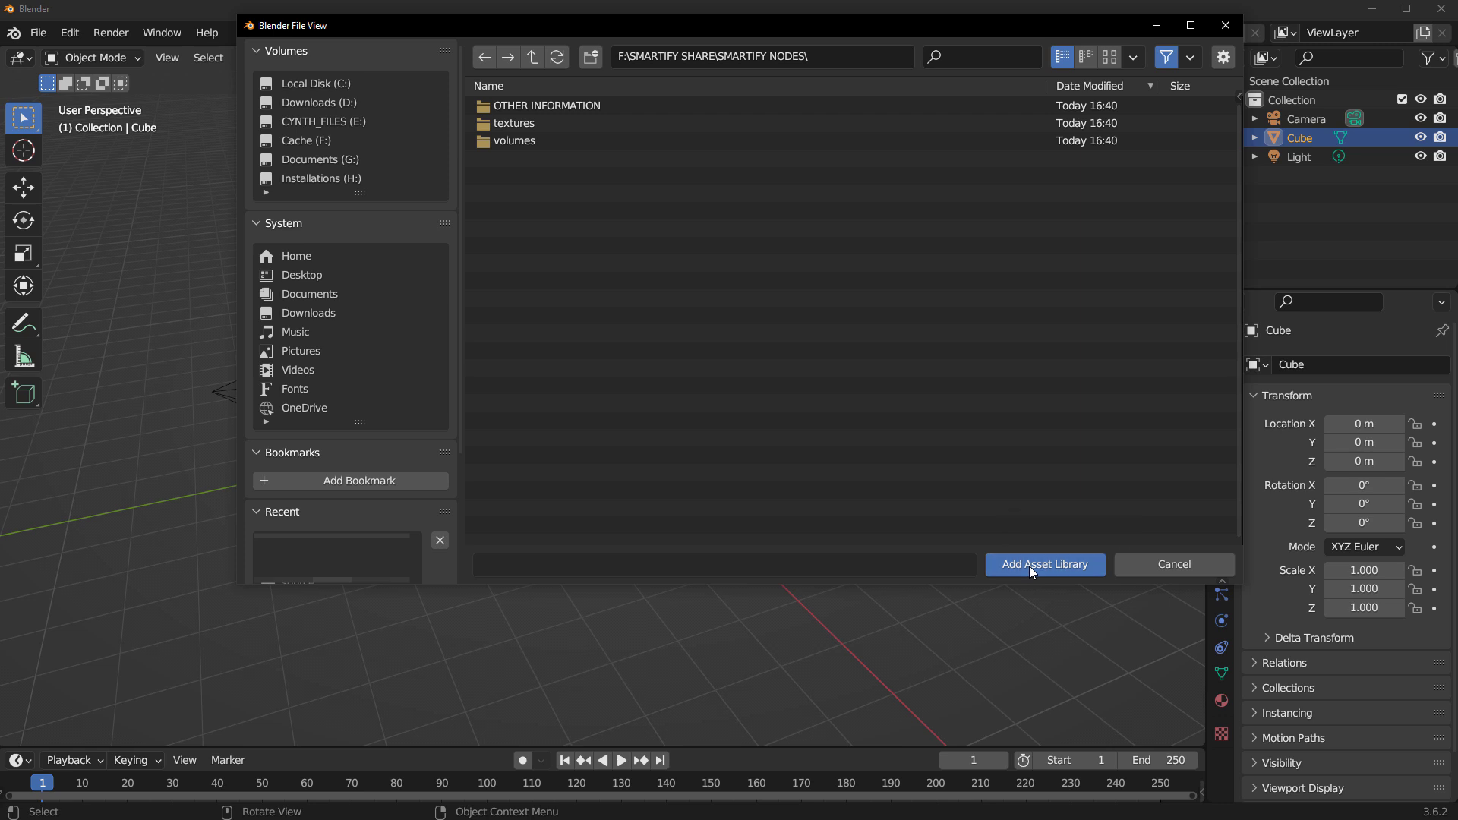
click(1028, 567)
Step: Save the preferences and close the preferences window
click(440, 540)
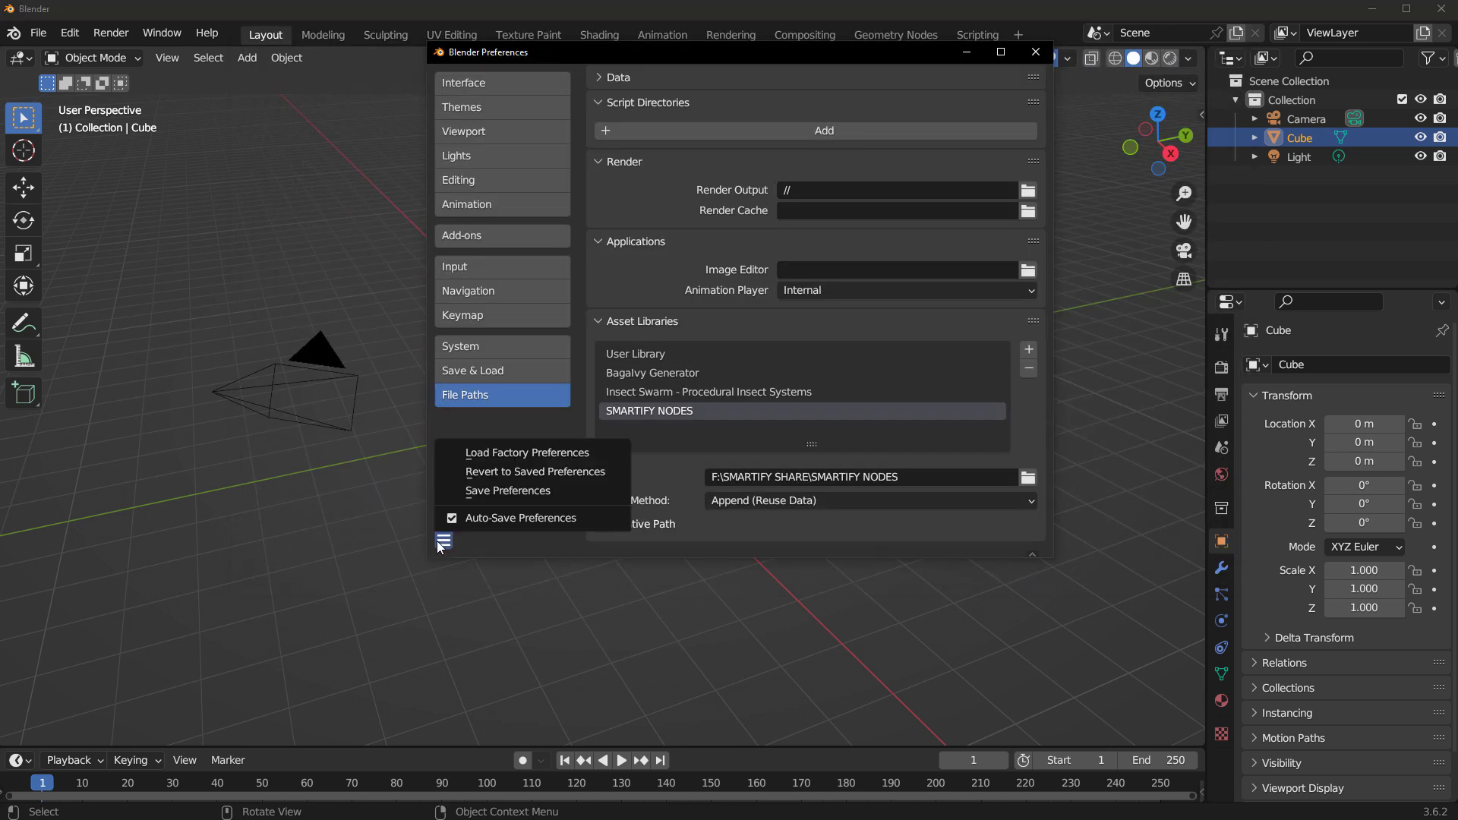
click(499, 495)
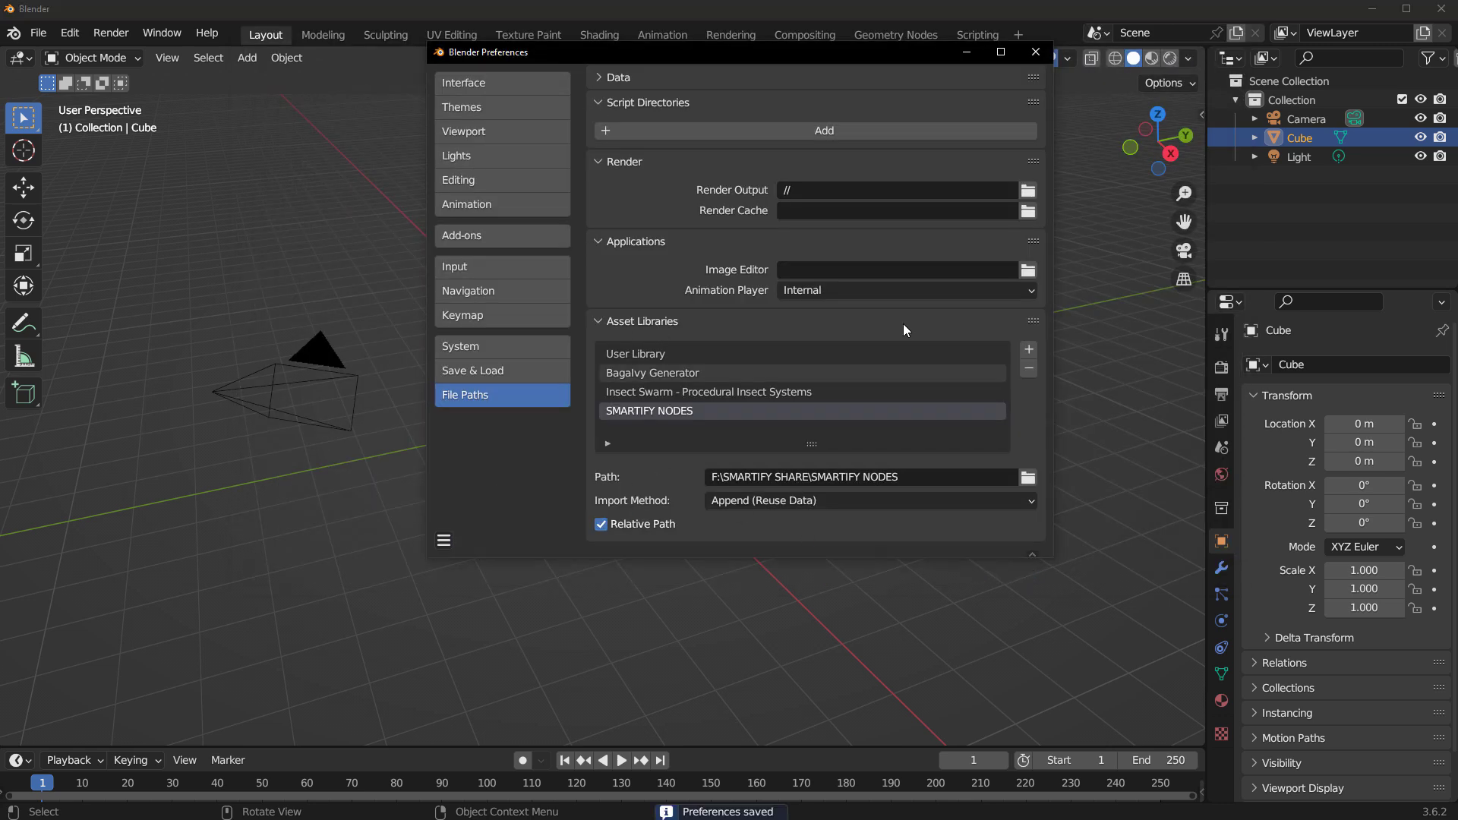
click(1036, 52)
Step: Split off an Asset Browser beside the 3D viewport and show the SMARTIFY NODES library in it
click(182, 666)
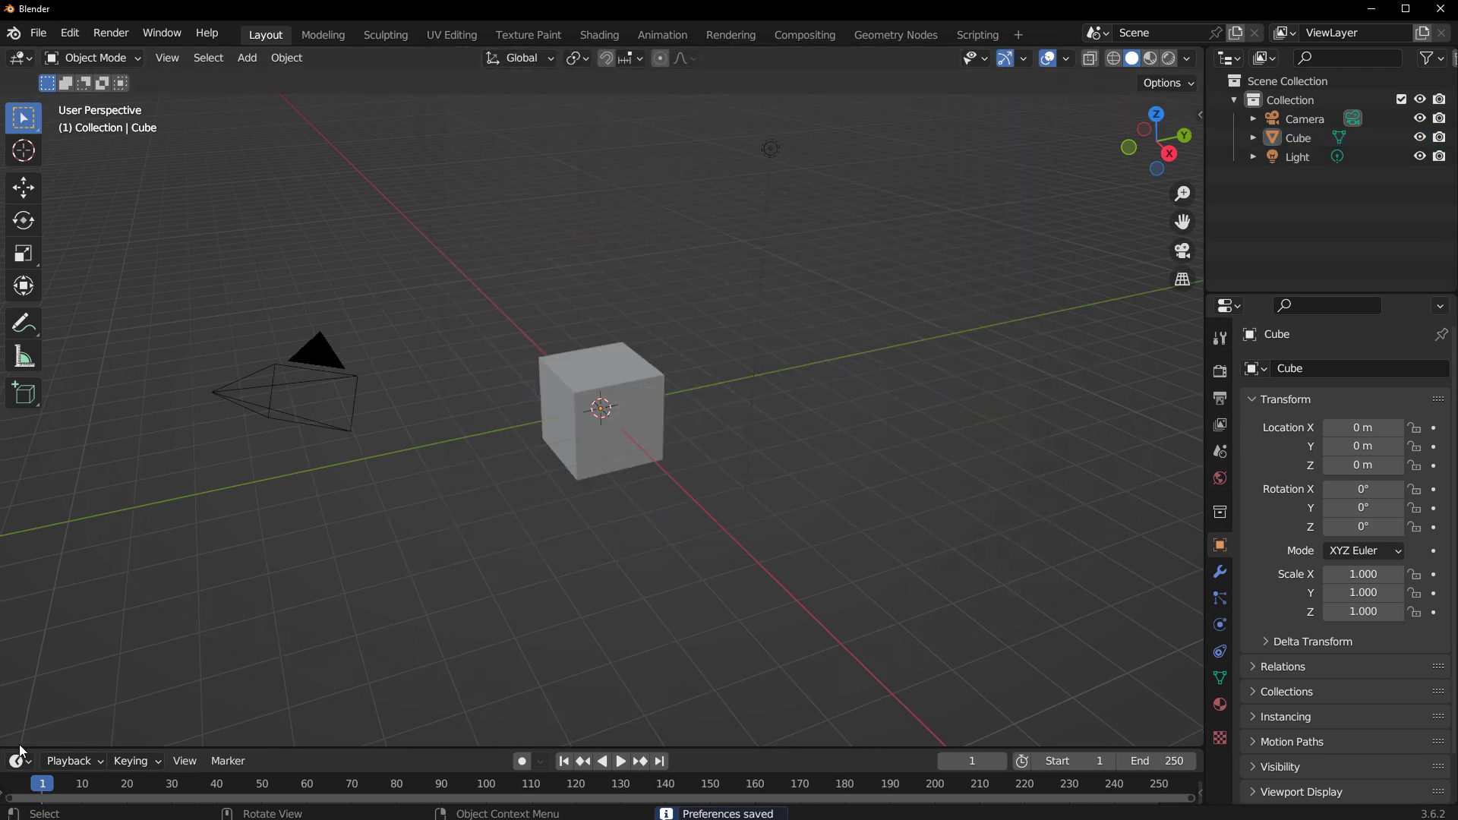
drag(5, 744, 534, 634)
click(17, 60)
click(604, 172)
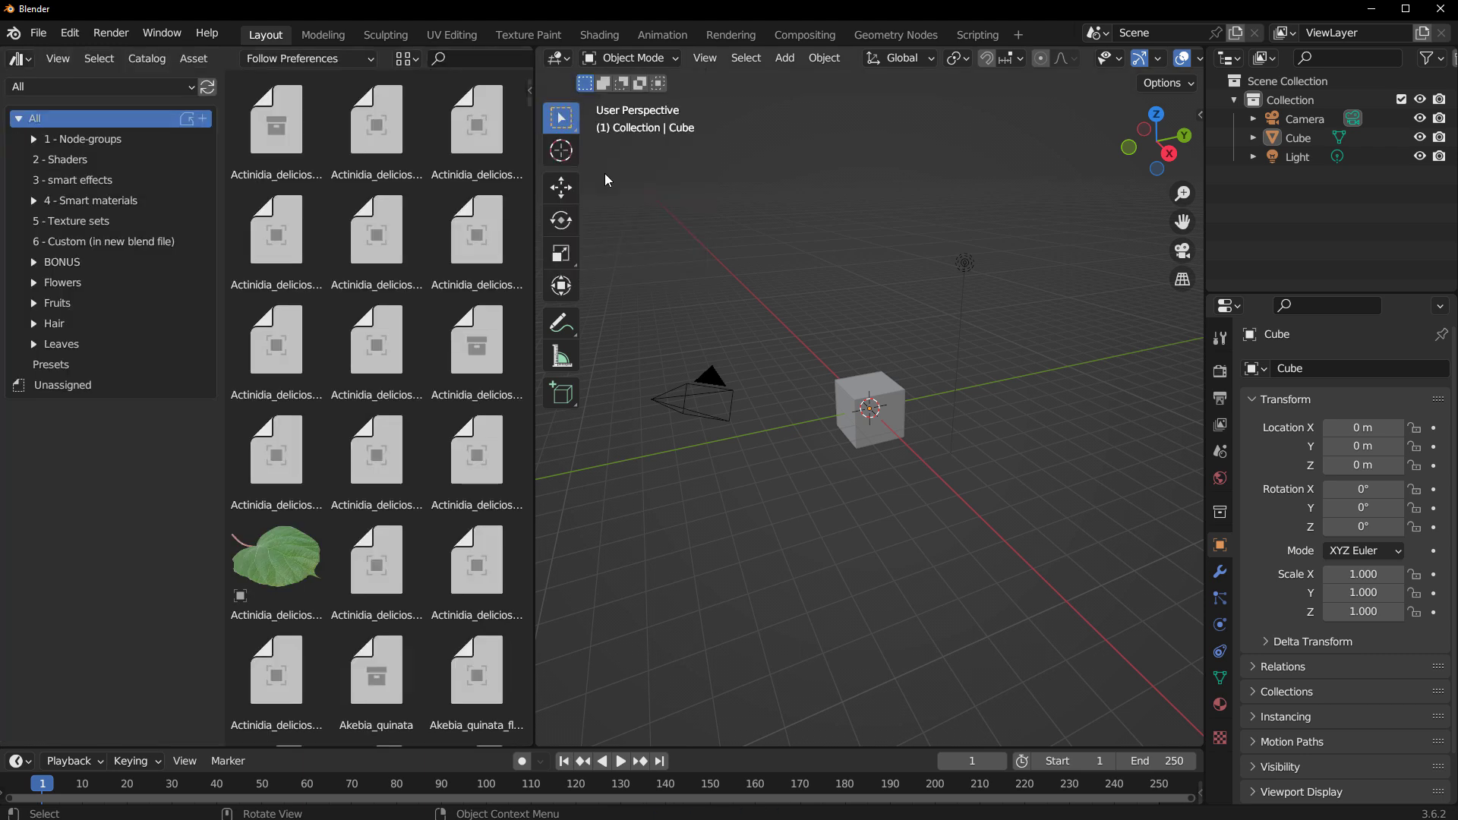
click(90, 86)
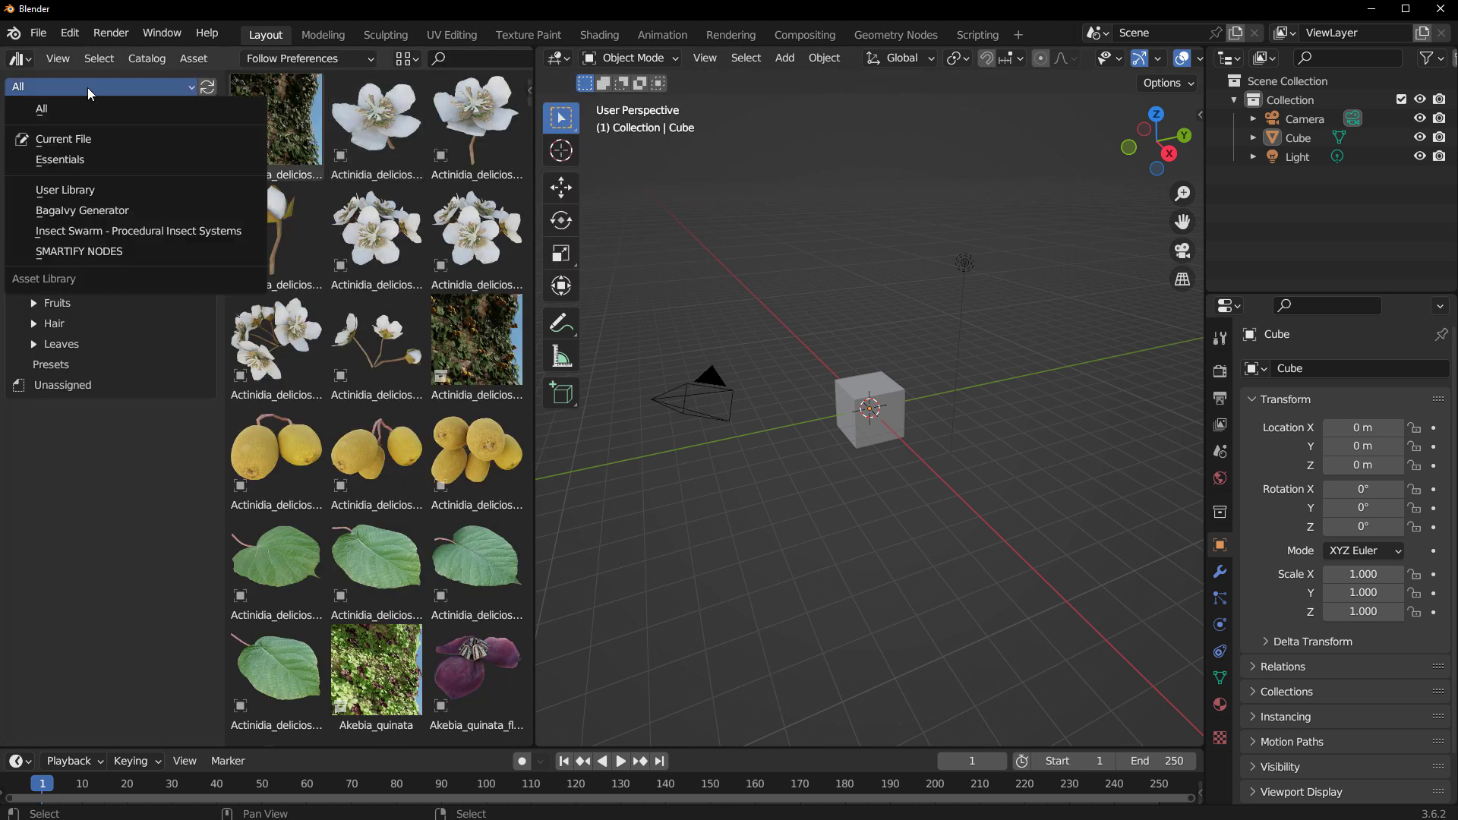
click(70, 252)
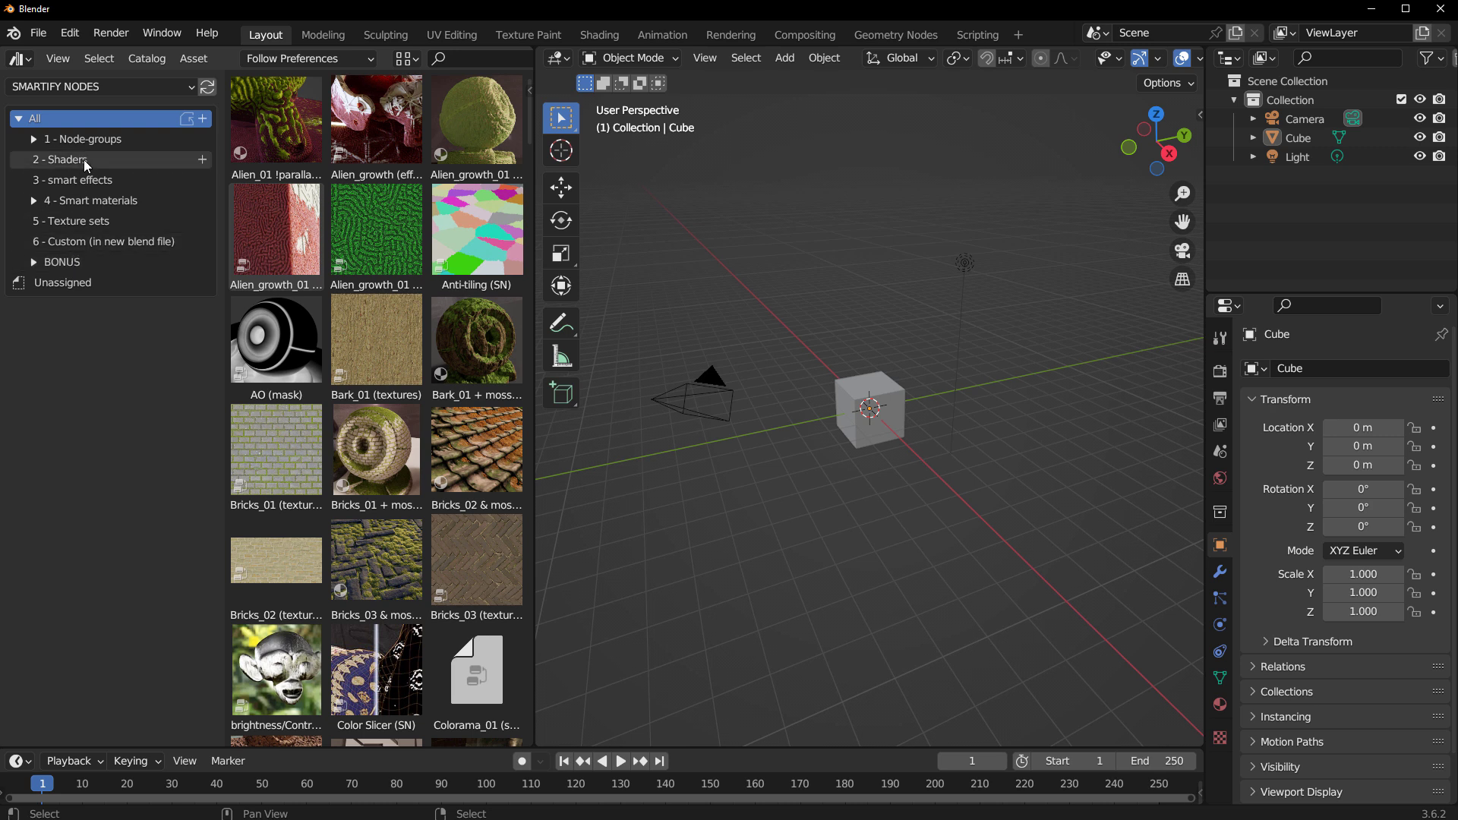
Step: Look through the smart effects, Smart materials, Texture sets and BONUS catalogs of the library
click(88, 180)
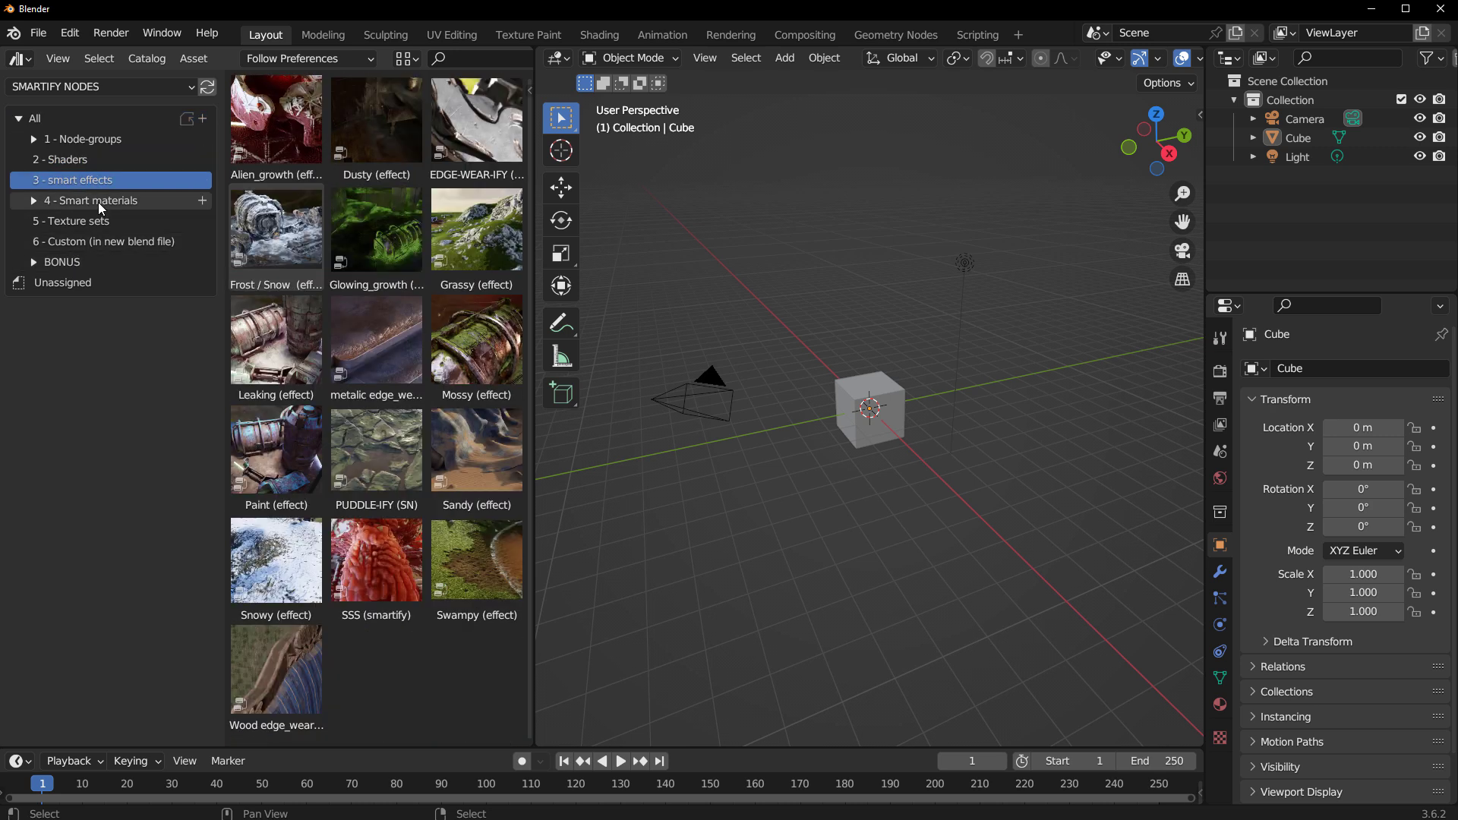
click(97, 201)
click(30, 201)
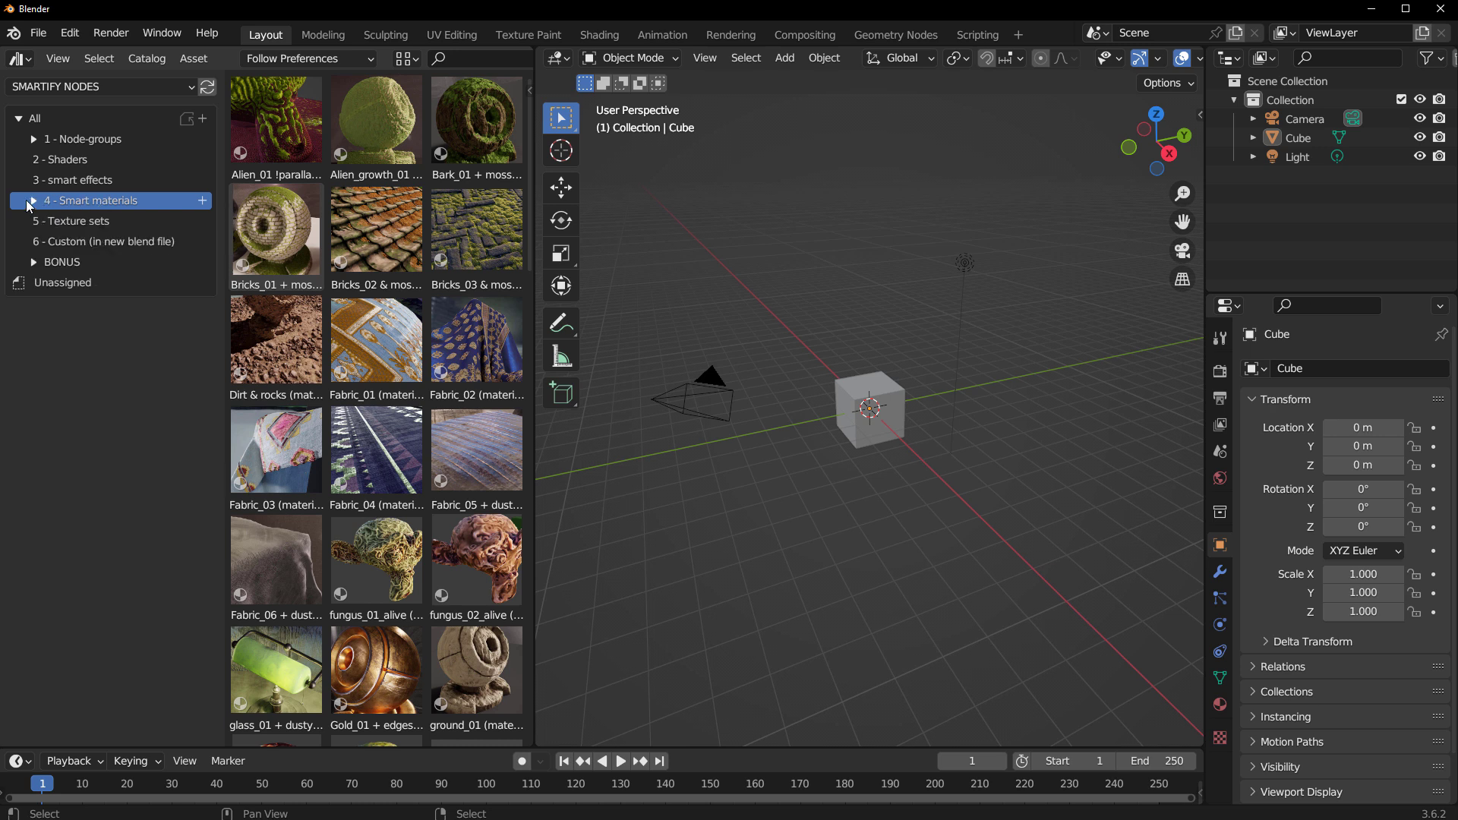
click(68, 221)
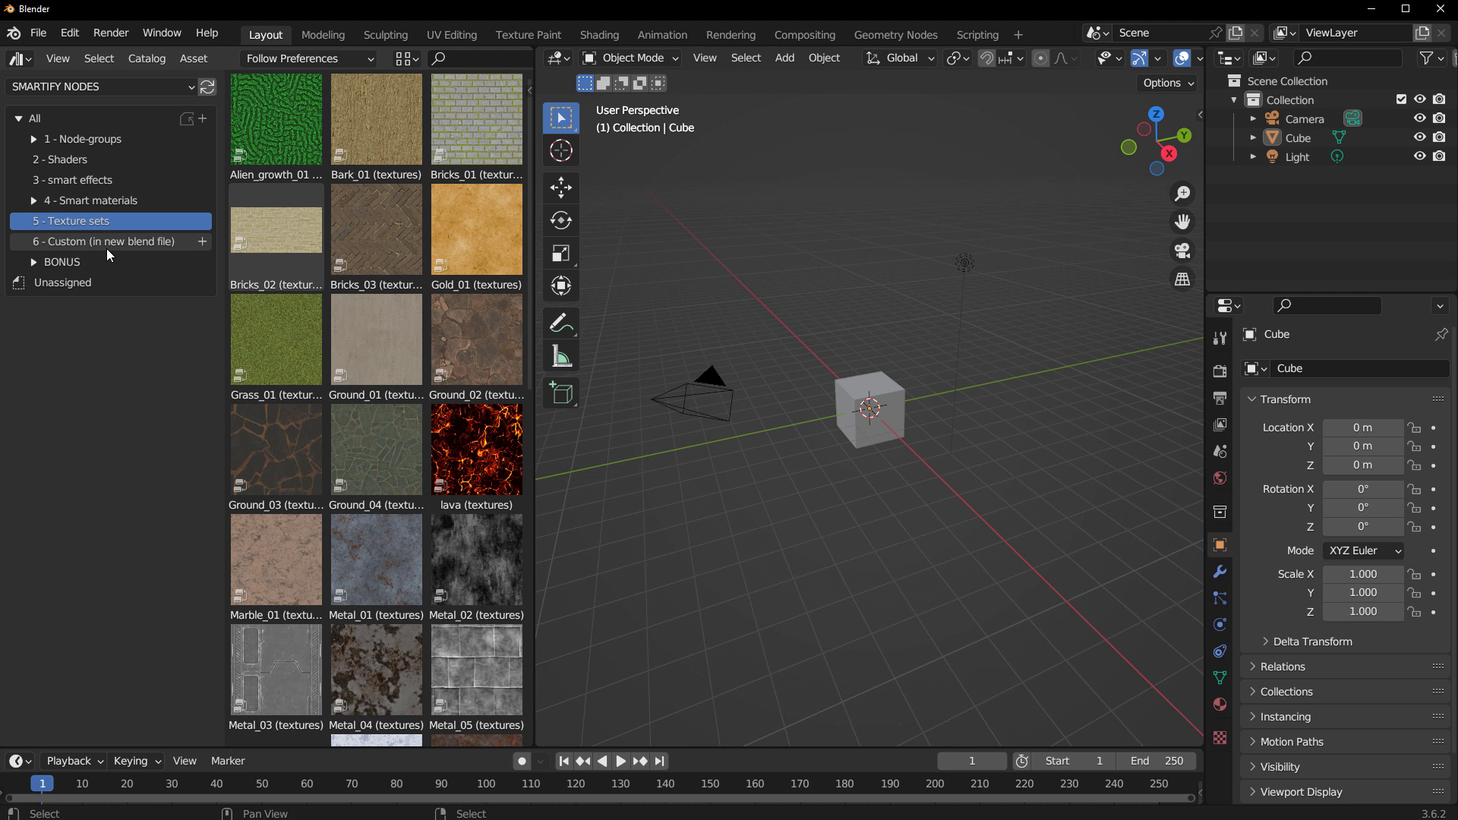
click(74, 259)
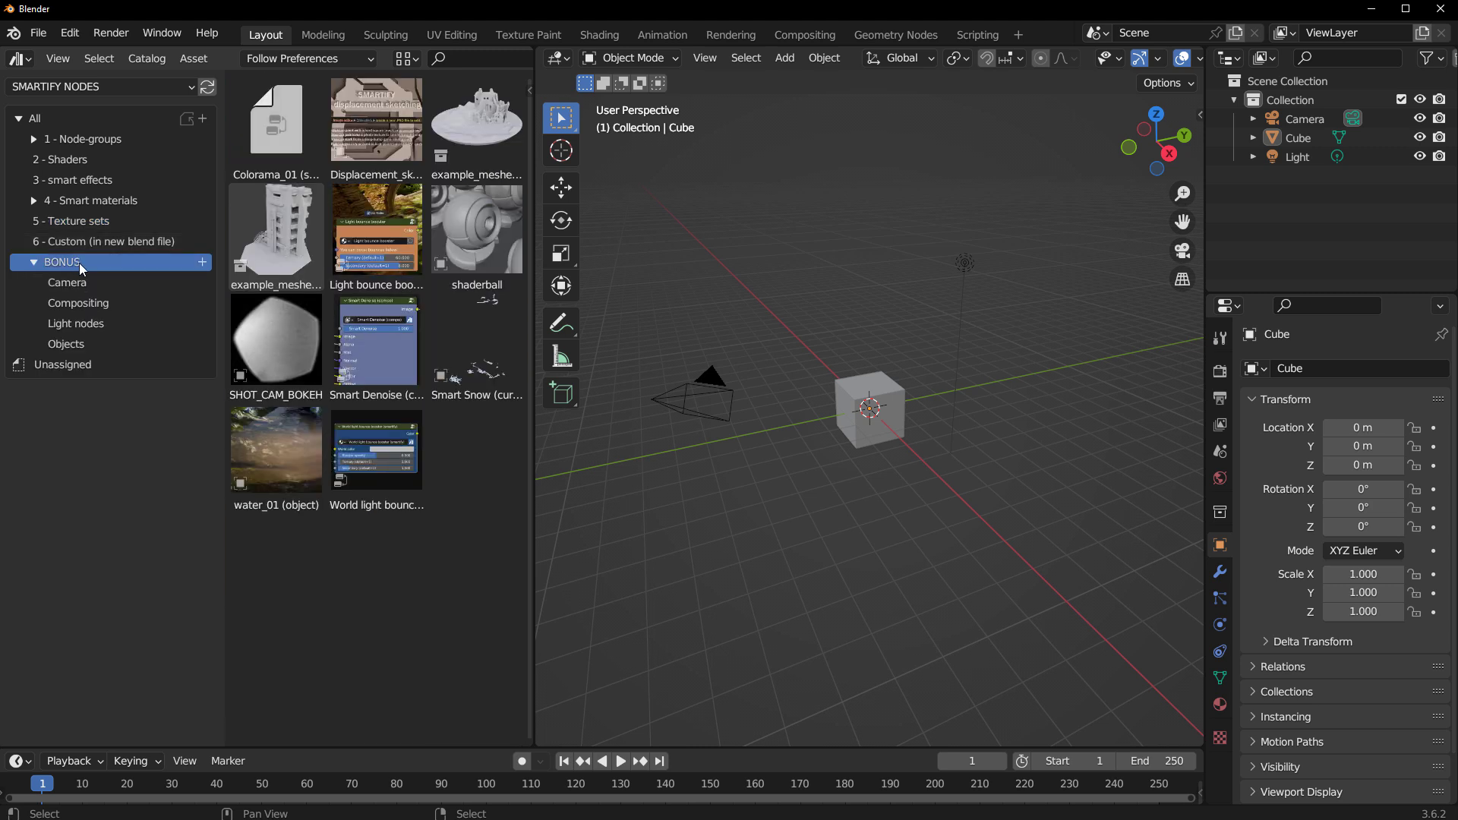
click(34, 262)
Step: Delete the default cube and add a Monkey mesh in its place
click(895, 385)
key(Delete)
key(shift+a)
mouse_move(894, 385)
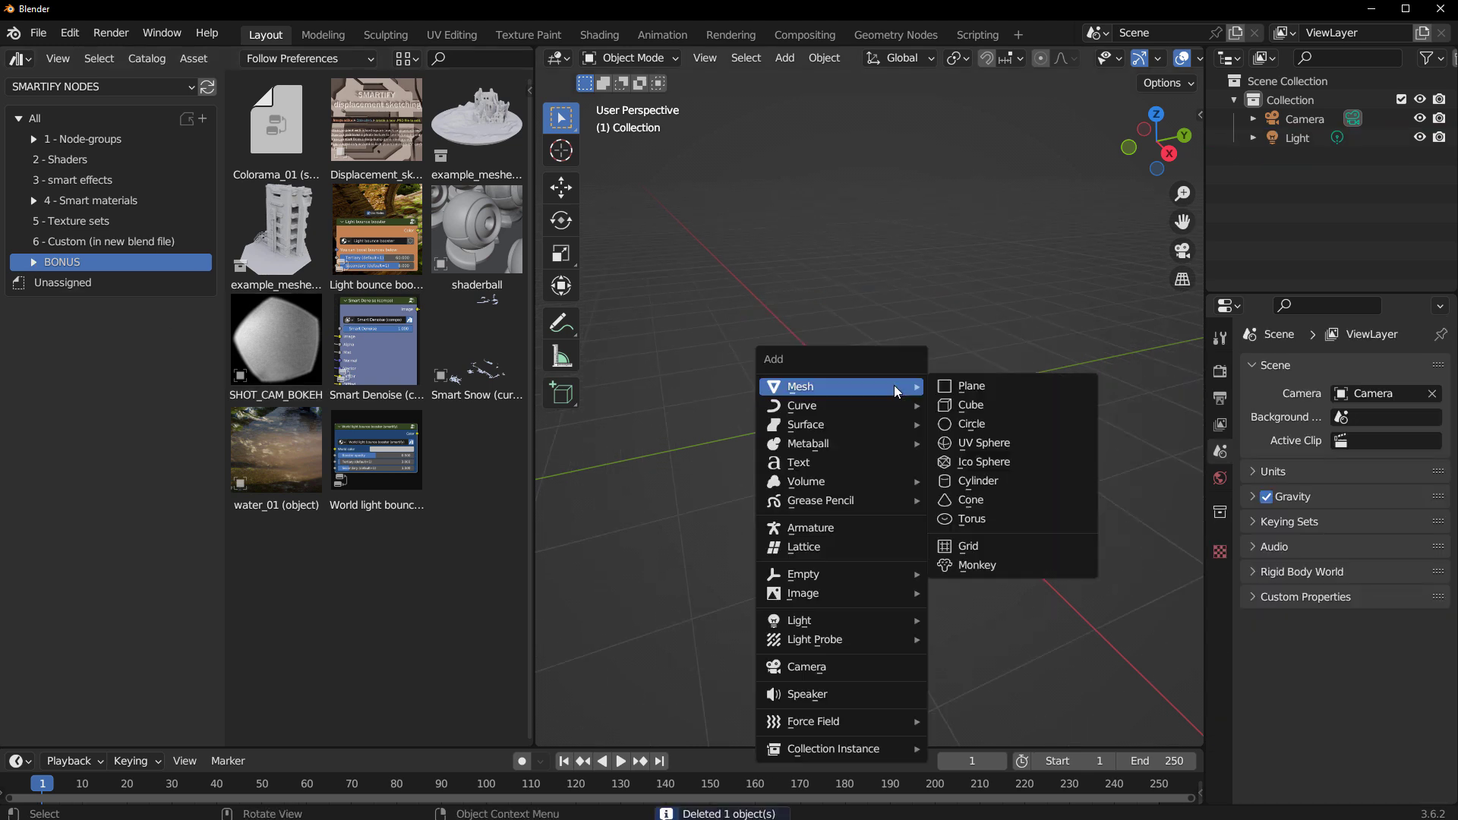
click(997, 565)
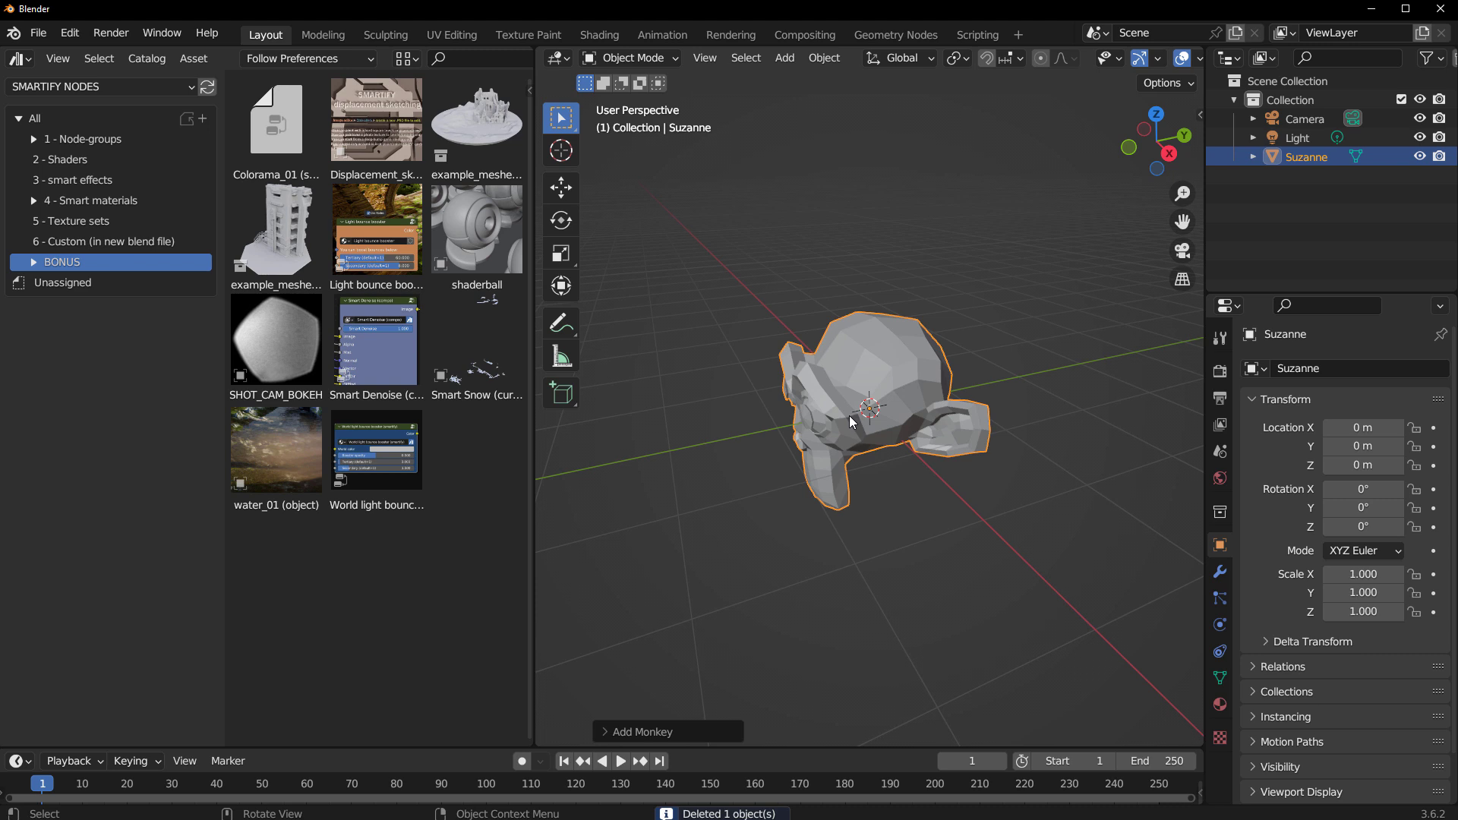
Step: Give the monkey head a level 3 subdivision surface and view it from the front
key(ctrl+3)
middle_drag(856, 424, 1038, 450)
scroll(955, 426, up, 3)
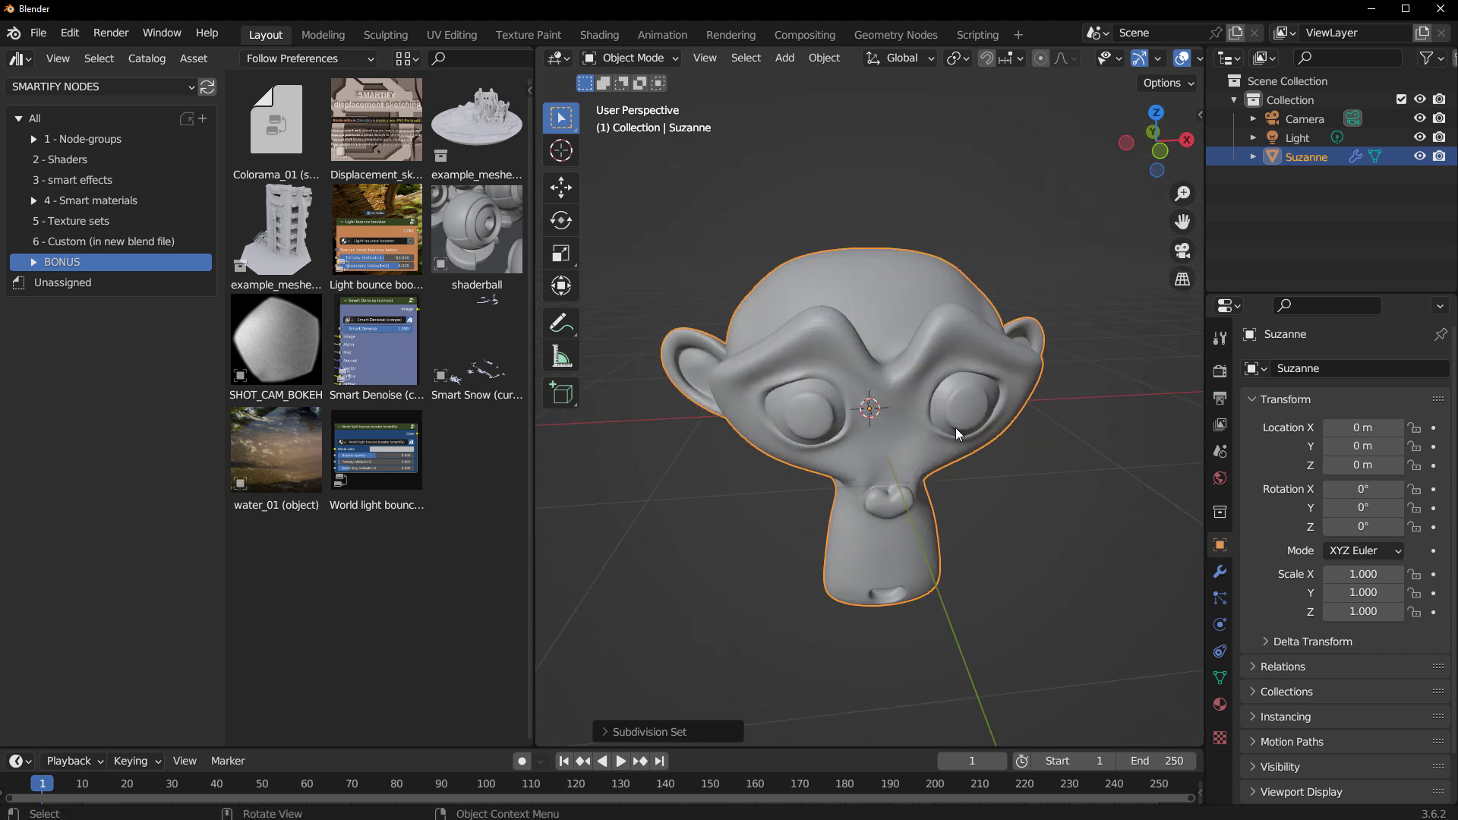
middle_drag(955, 427, 994, 406)
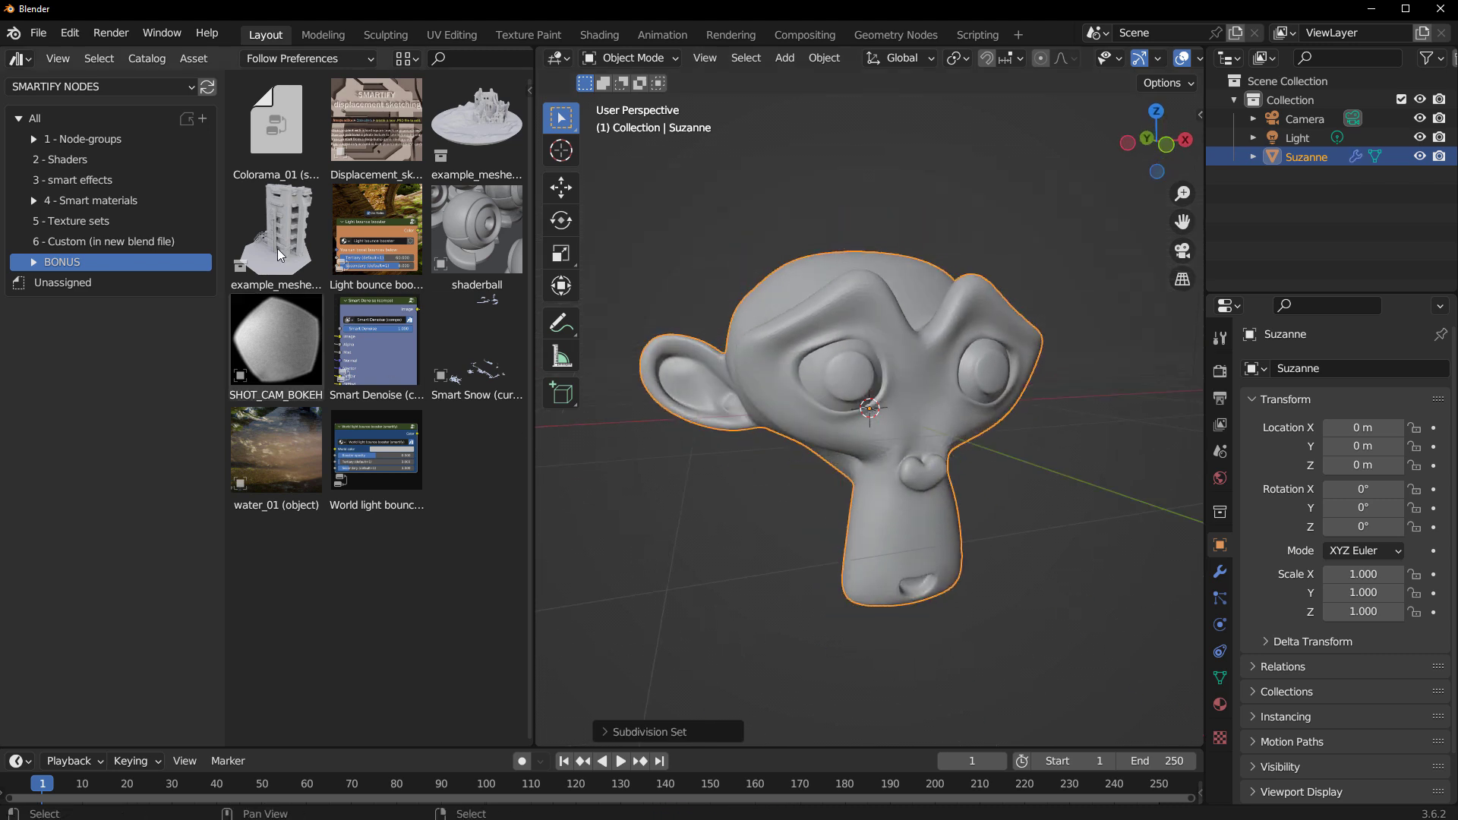
Step: Look through the Node-groups catalog and open its ALL SMARTIFY NODES subcatalog
click(83, 143)
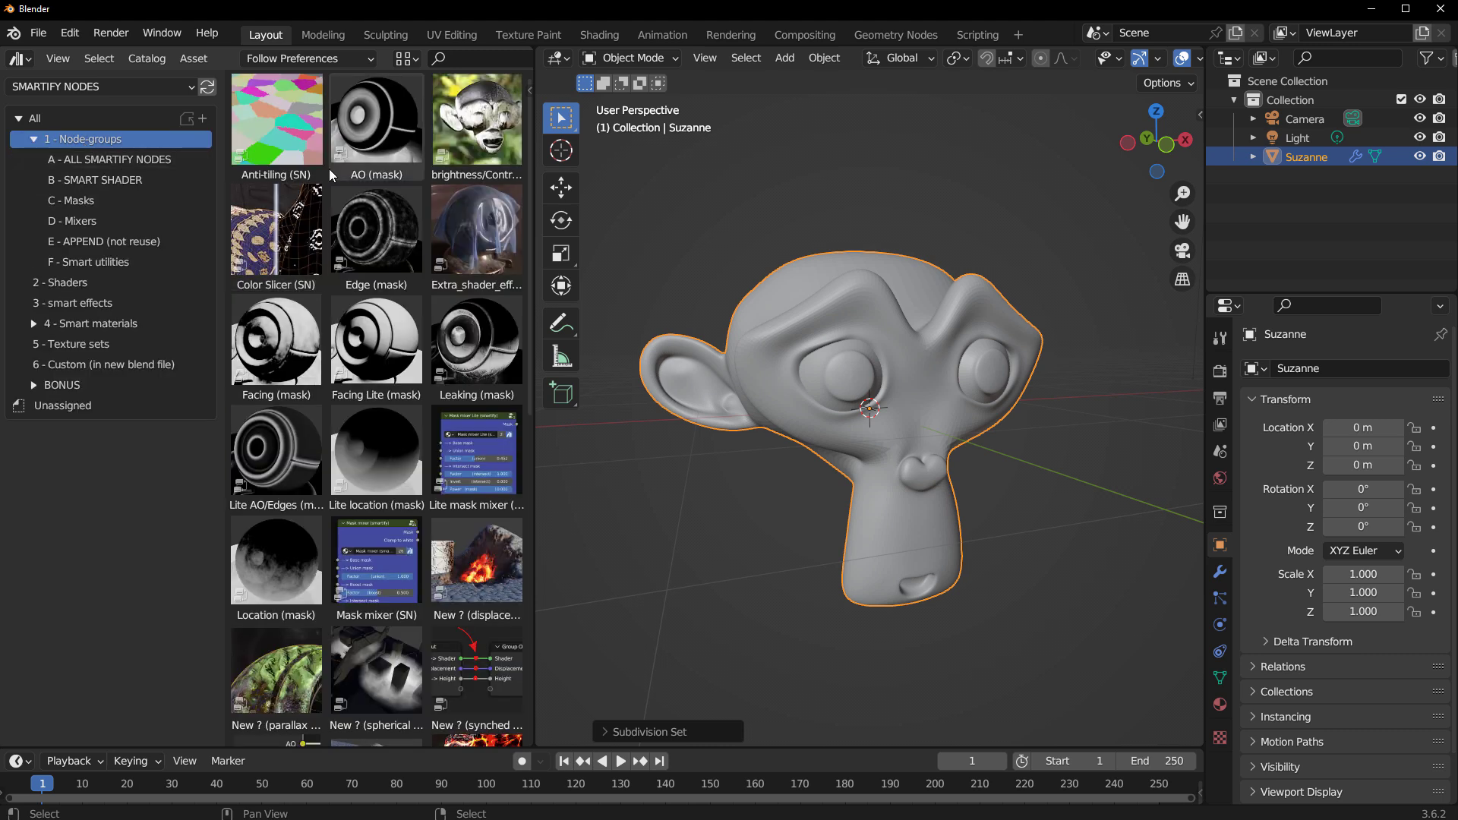
scroll(330, 175, down, 10)
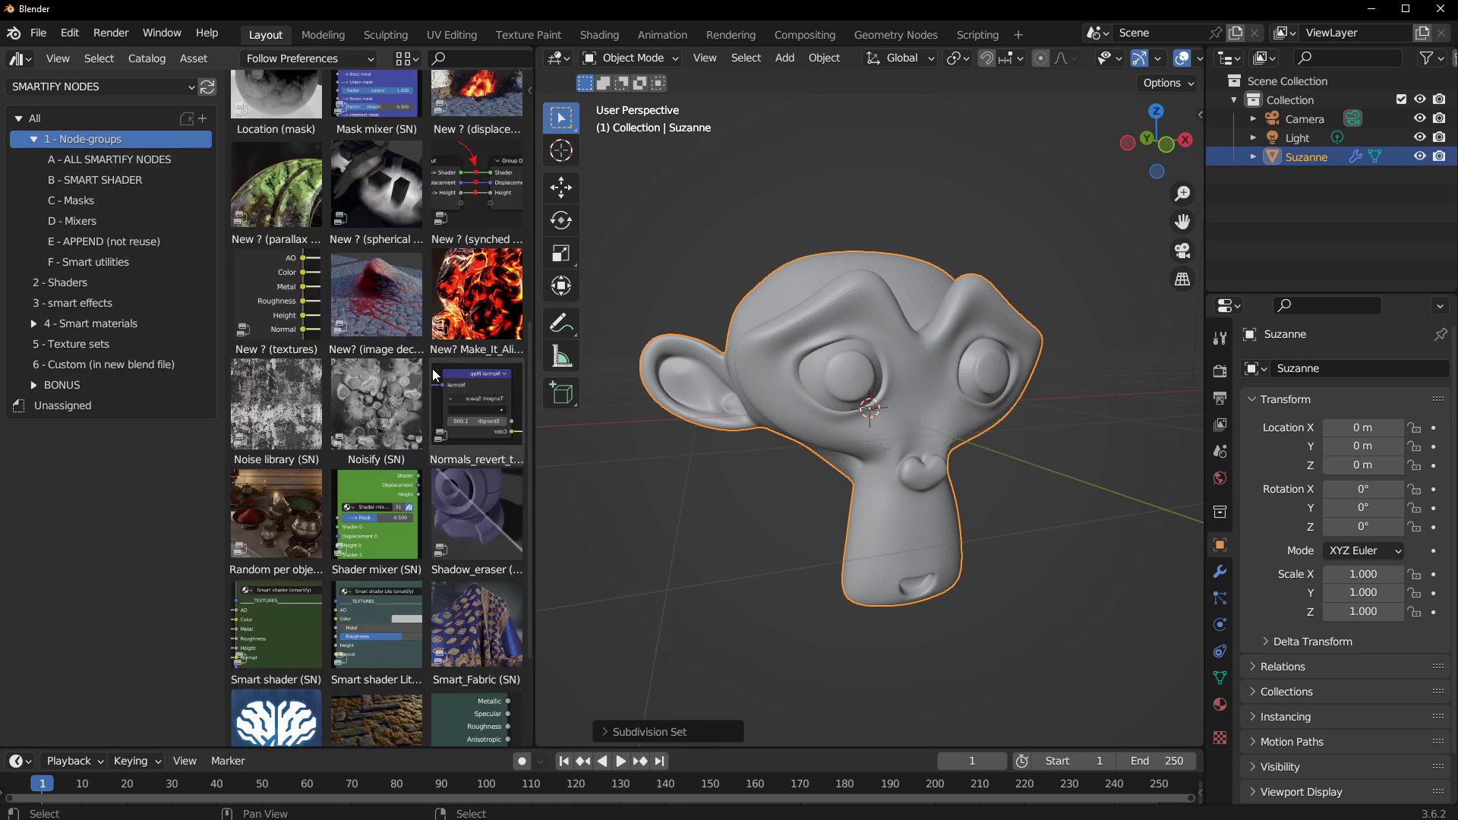
click(112, 161)
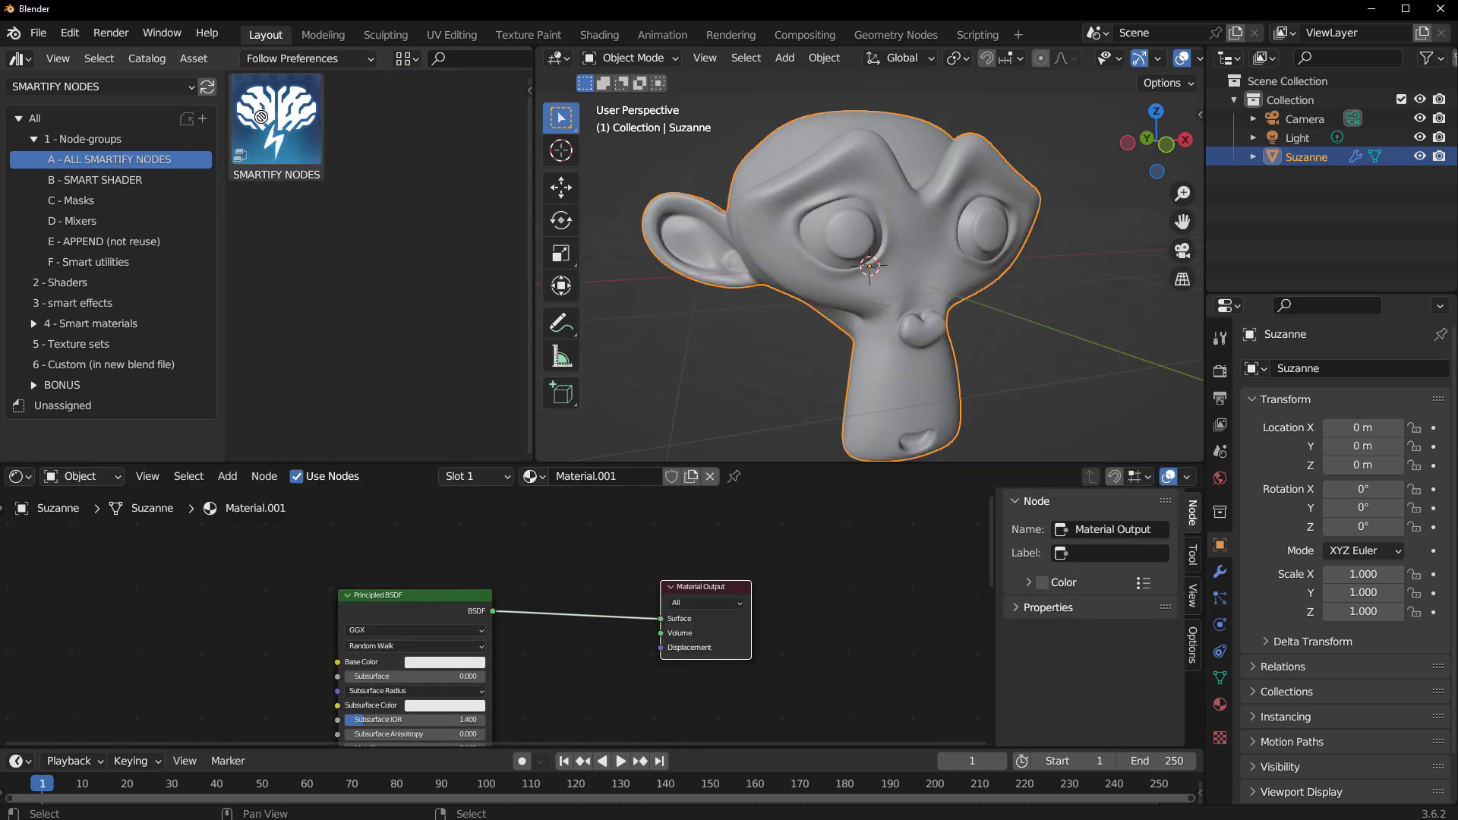
Step: Place the SMARTIFY NODES asset in the monkey's material and switch a node to the Swampy (effect) group before the Material Output
drag(262, 117, 584, 613)
drag(607, 618, 588, 526)
scroll(496, 617, up, 6)
click(521, 556)
scroll(608, 748, down, 4)
click(607, 745)
scroll(1105, 59, down, 5)
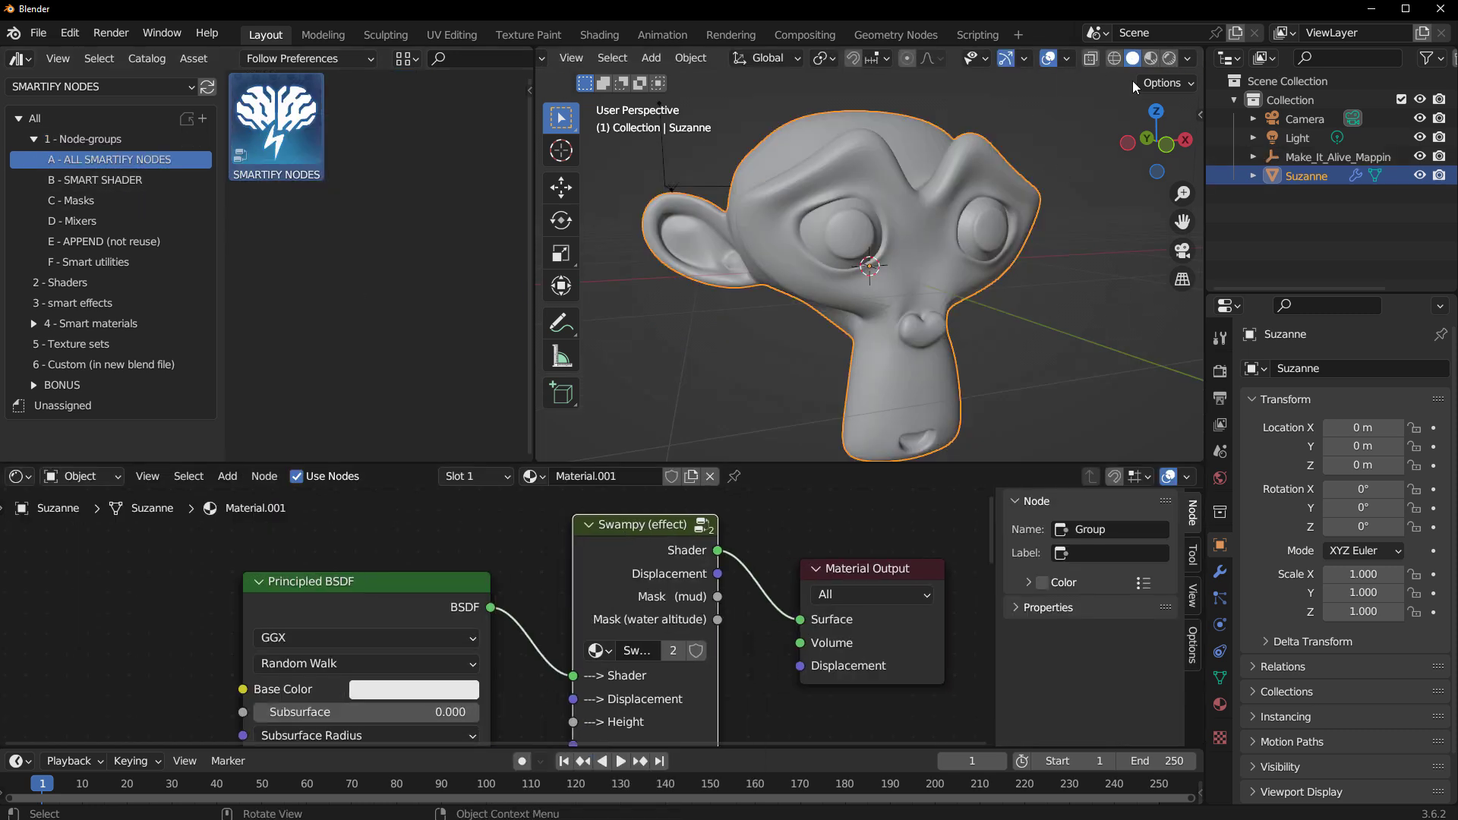
Step: Switch the viewport to rendered shading and set the render engine to Cycles
click(1169, 59)
right_click(1014, 190)
click(1011, 189)
click(1220, 371)
click(1389, 368)
click(1378, 429)
Step: Swap the node's group for a snow shader, link it to the output surface, then choose Random per object (SN) instead
click(600, 651)
scroll(717, 575, up, 1)
click(717, 574)
drag(718, 551, 800, 619)
middle_drag(926, 319, 775, 342)
click(598, 628)
scroll(703, 427, up, 5)
scroll(703, 426, up, 5)
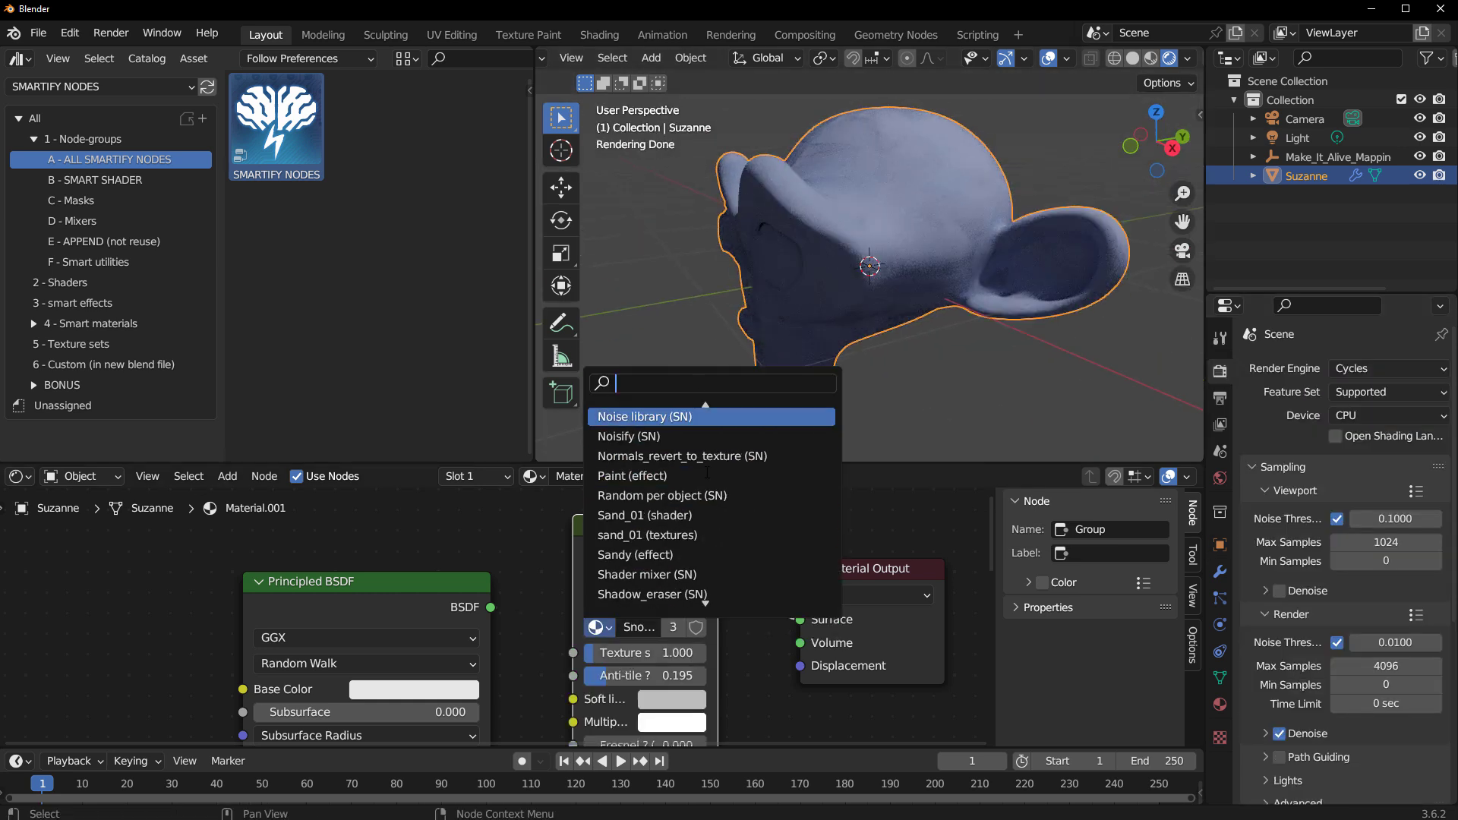
click(698, 494)
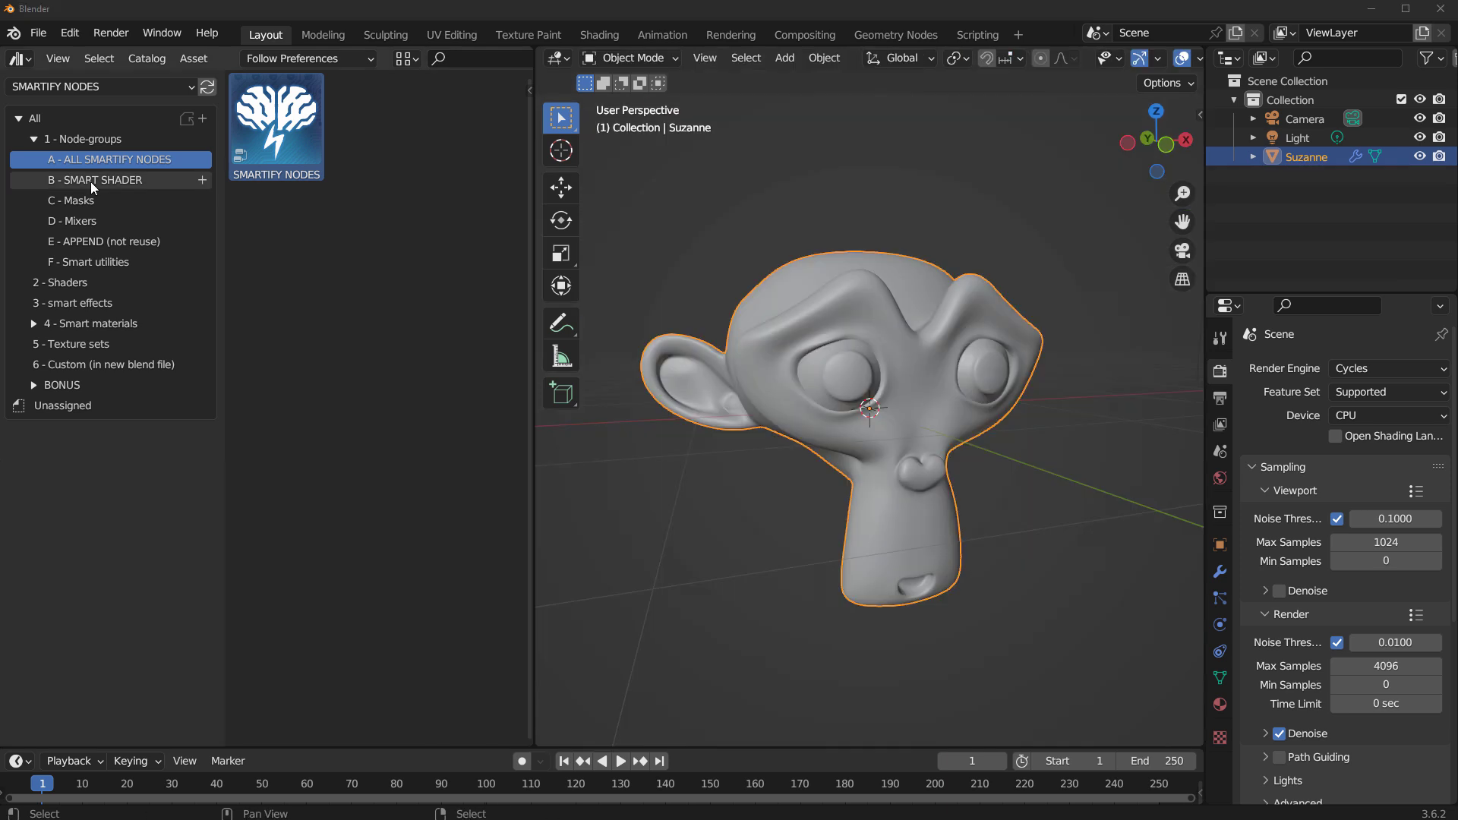
Step: Look through the SMART SHADER, Masks, Mixers, APPEND (not reuse) and Smart utilities catalogs, ending with the Shaders catalog
click(90, 180)
click(92, 198)
click(88, 221)
click(90, 241)
click(106, 262)
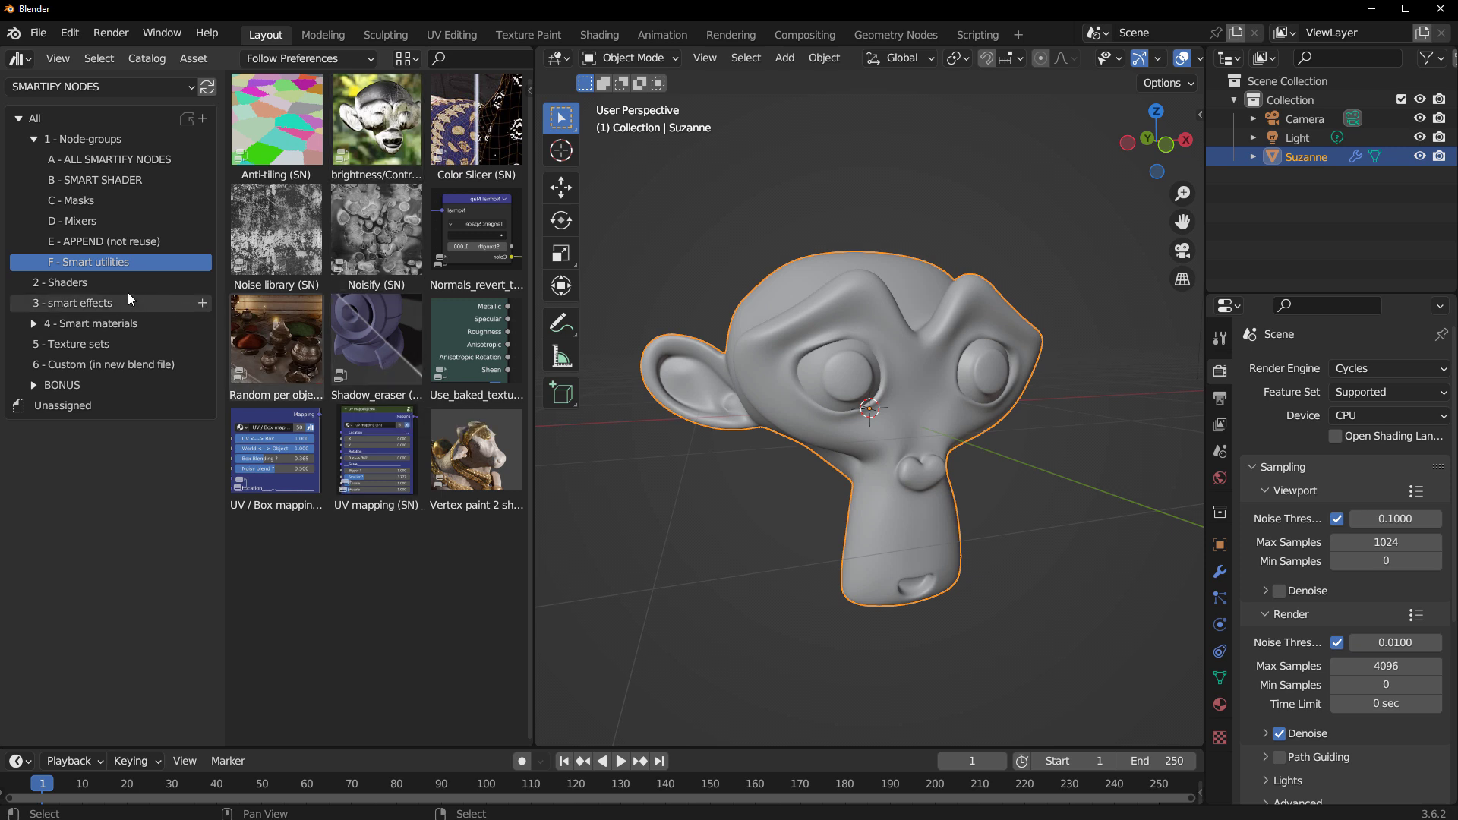
click(36, 286)
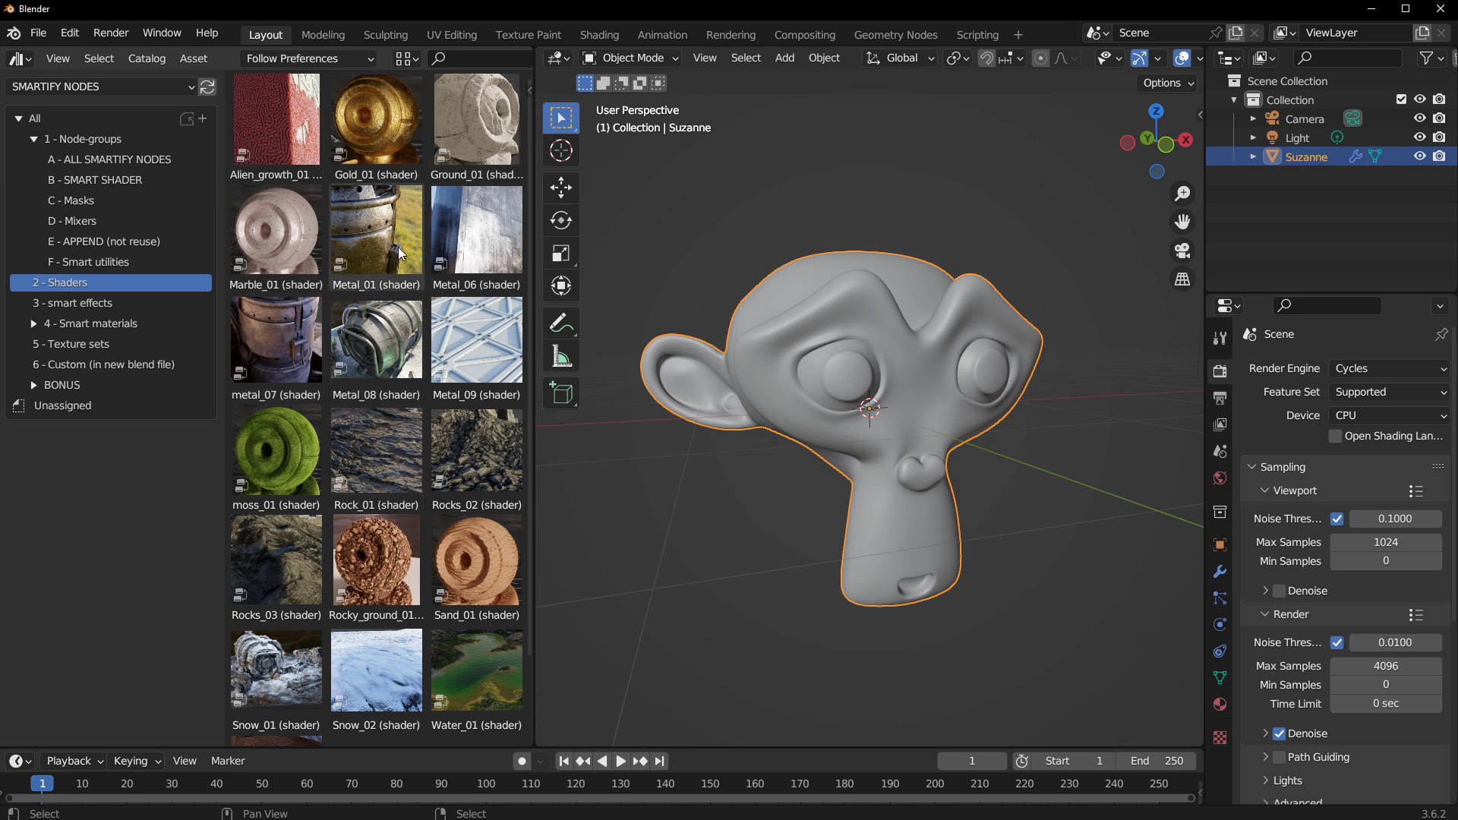
Step: Split the 3D viewport horizontally and turn the lower half into a Shader Editor
click(732, 511)
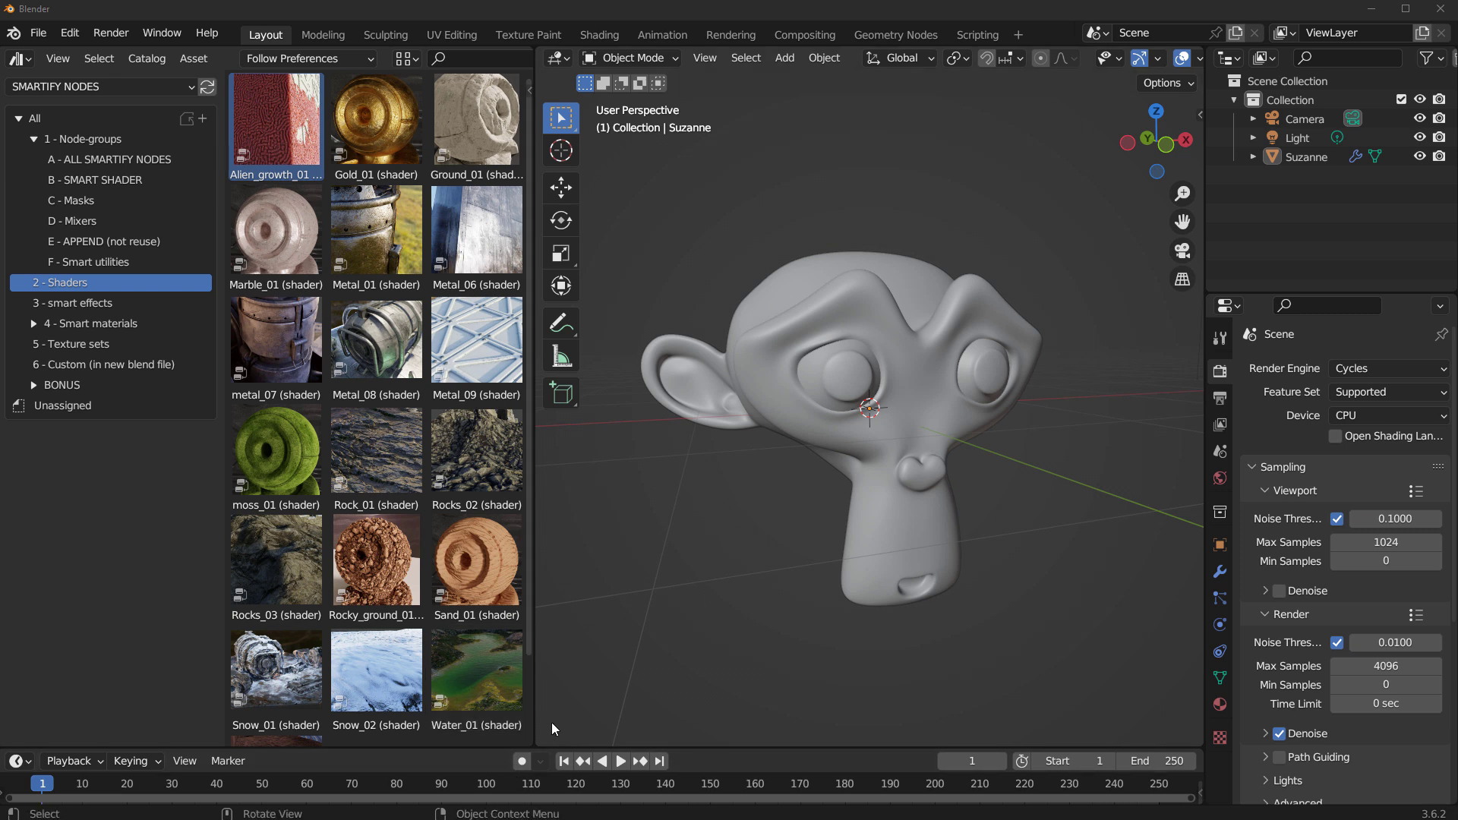
drag(537, 744, 574, 415)
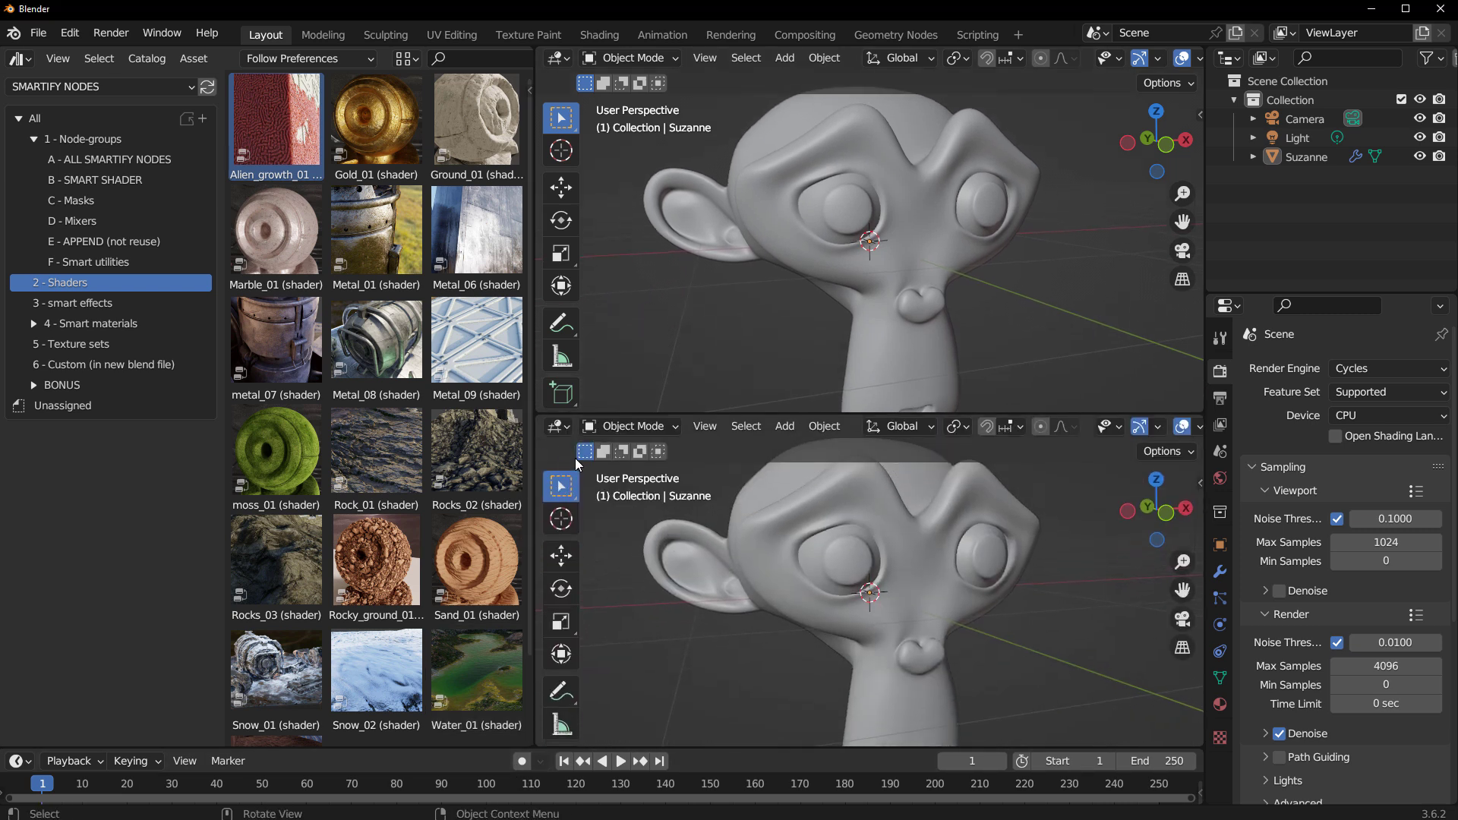
click(559, 427)
click(608, 601)
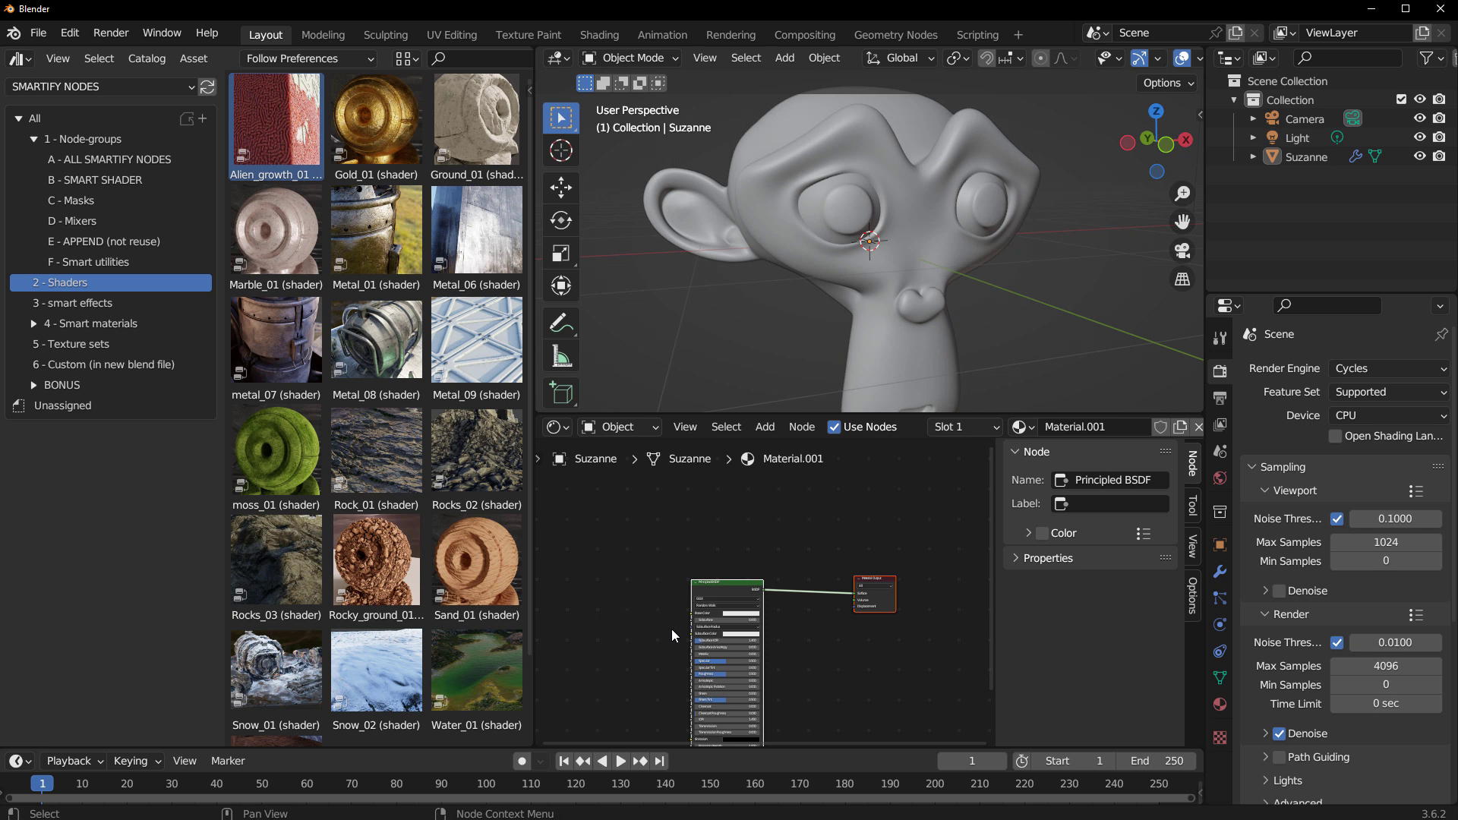
Step: Add the Gold_01 (shader) node group to the monkey's material and connect it to the Material Output's surface
drag(394, 144, 803, 594)
scroll(833, 642, up, 4)
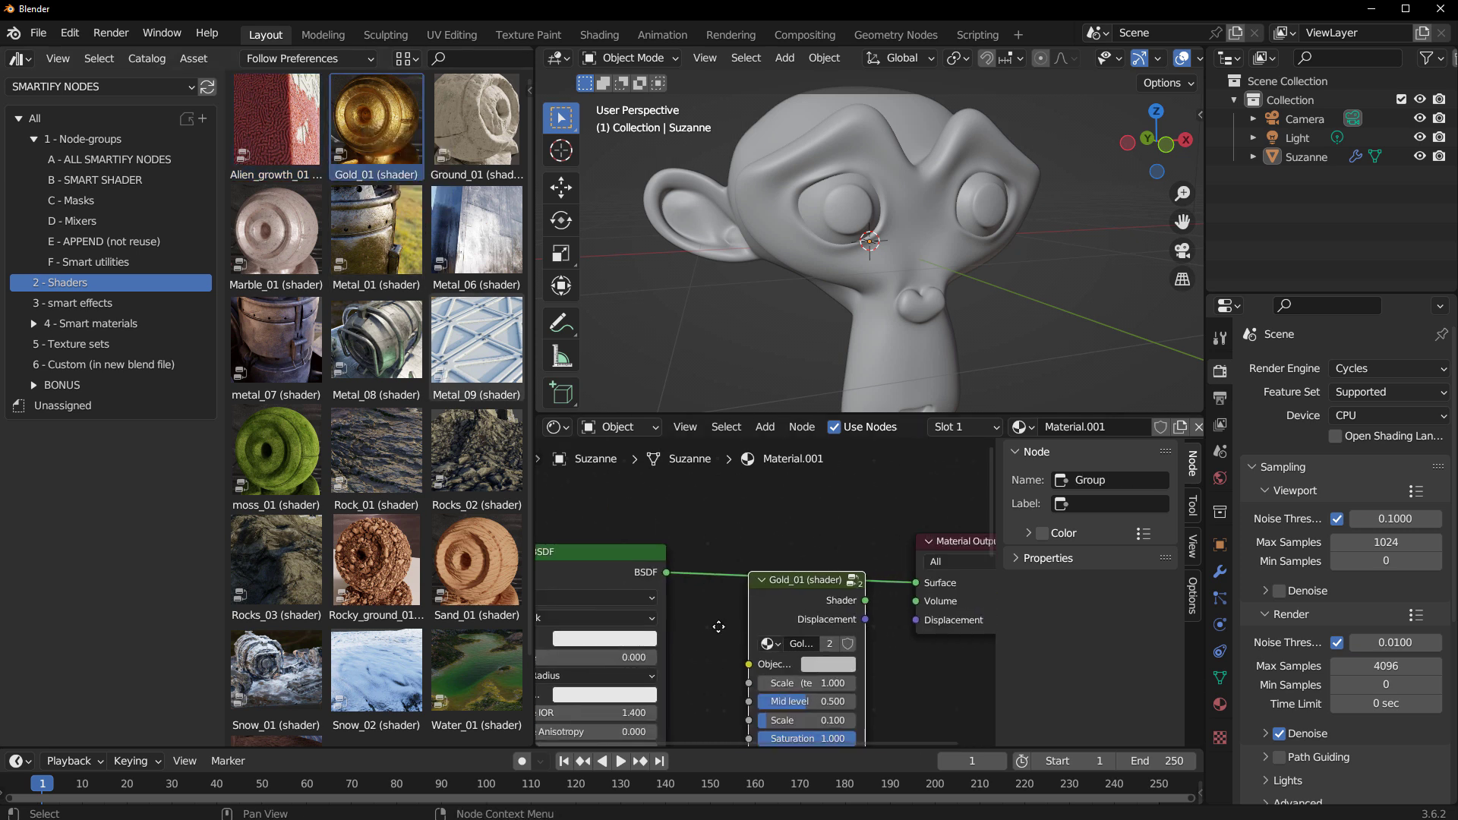
click(763, 554)
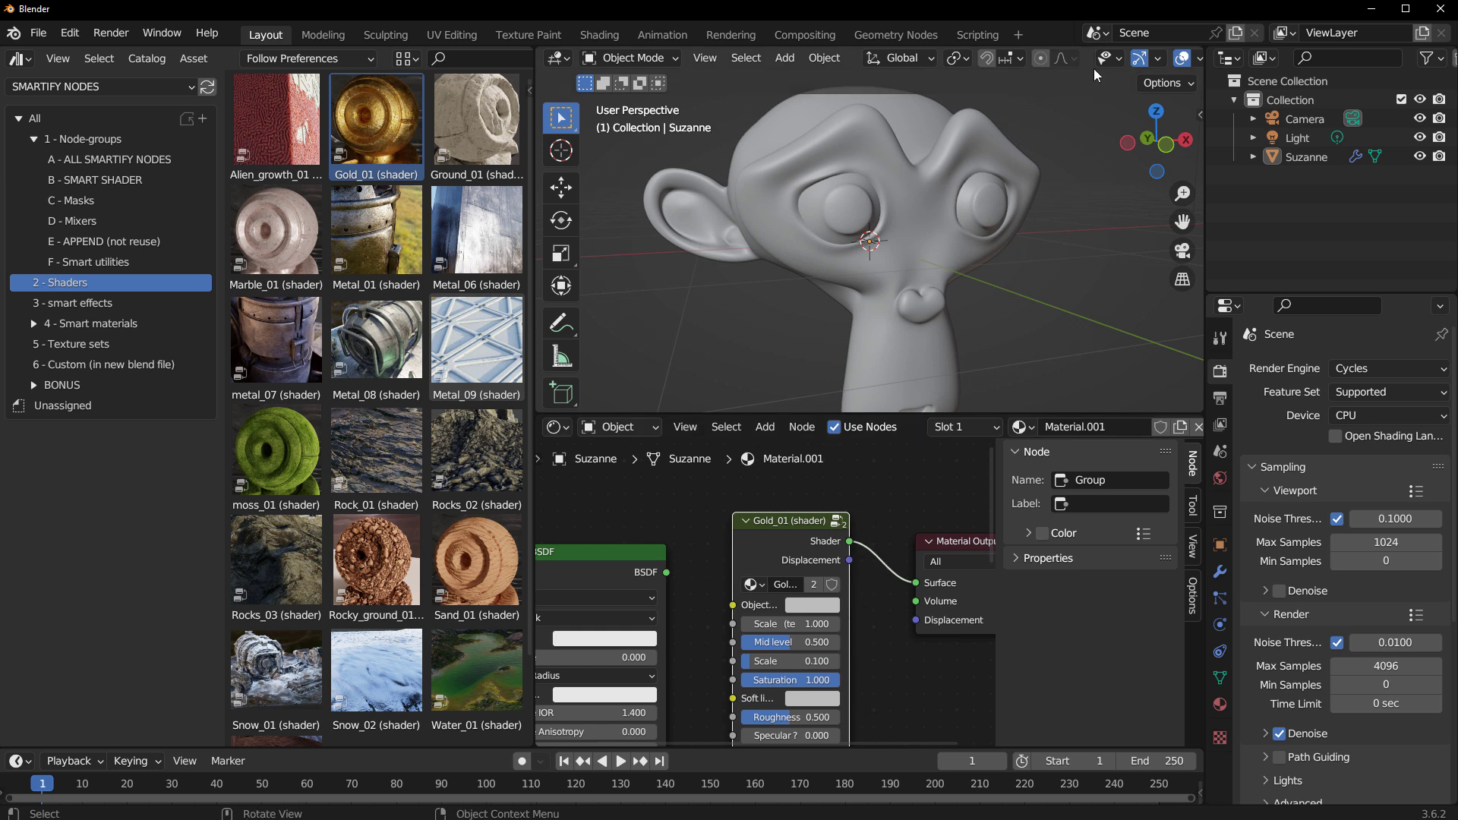
Step: Switch the 3D viewport to rendered shading, move the light so it illuminates the monkey head, and reselect the monkey
scroll(1096, 70, down, 15)
click(1172, 60)
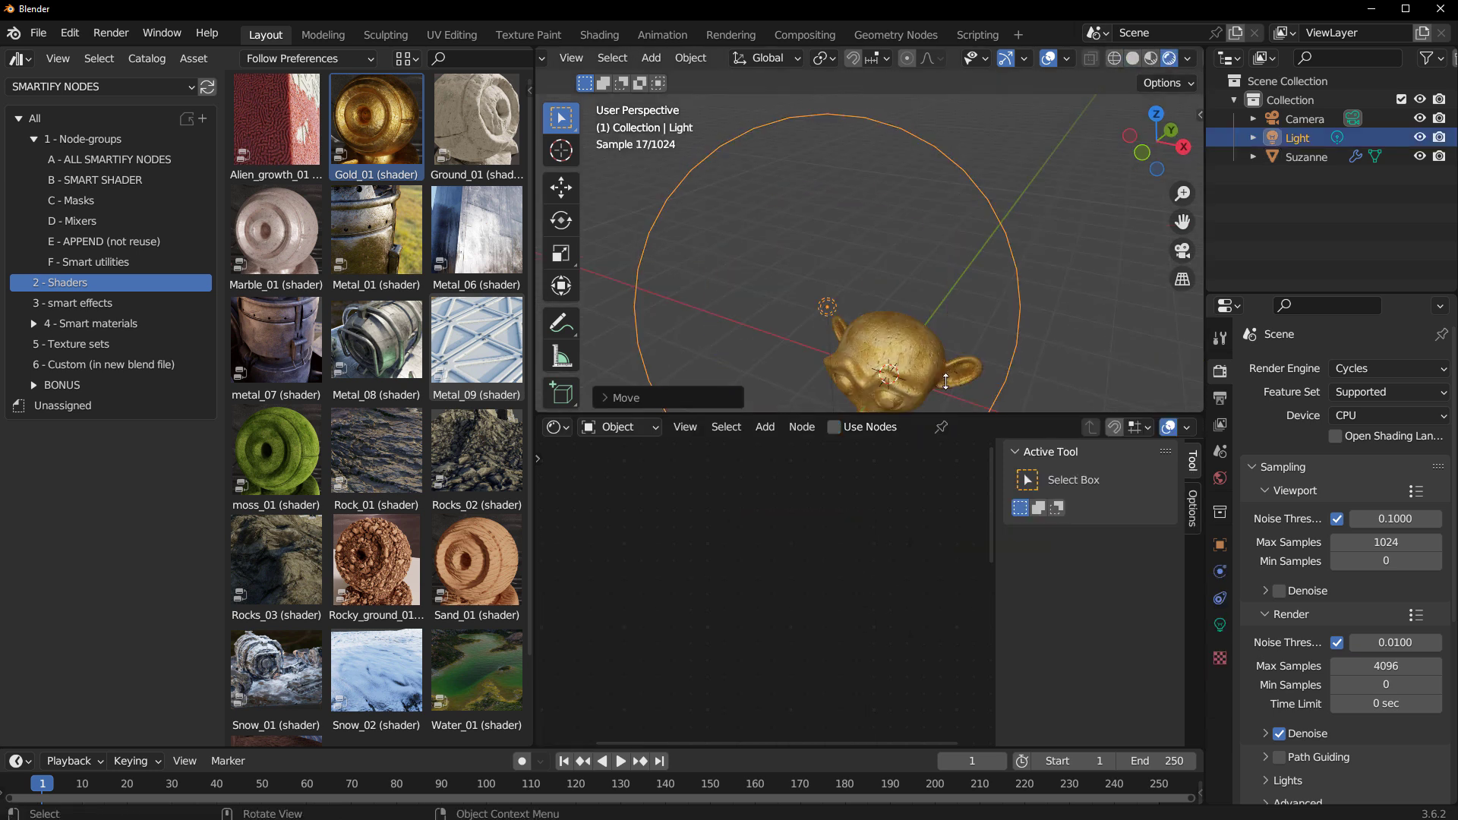
middle_drag(977, 408, 978, 394)
shift+middle_drag(978, 395, 858, 288)
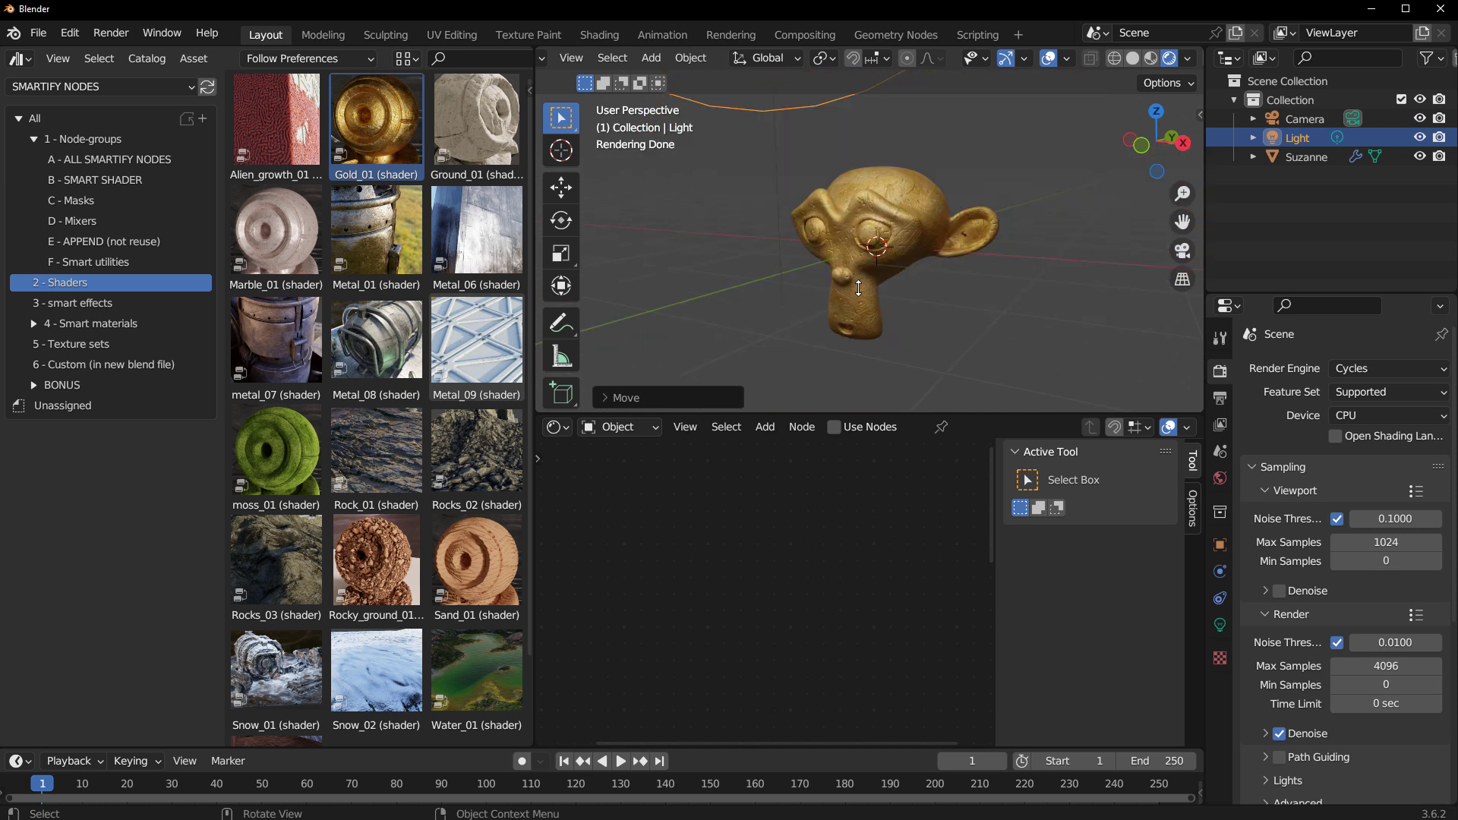
click(854, 319)
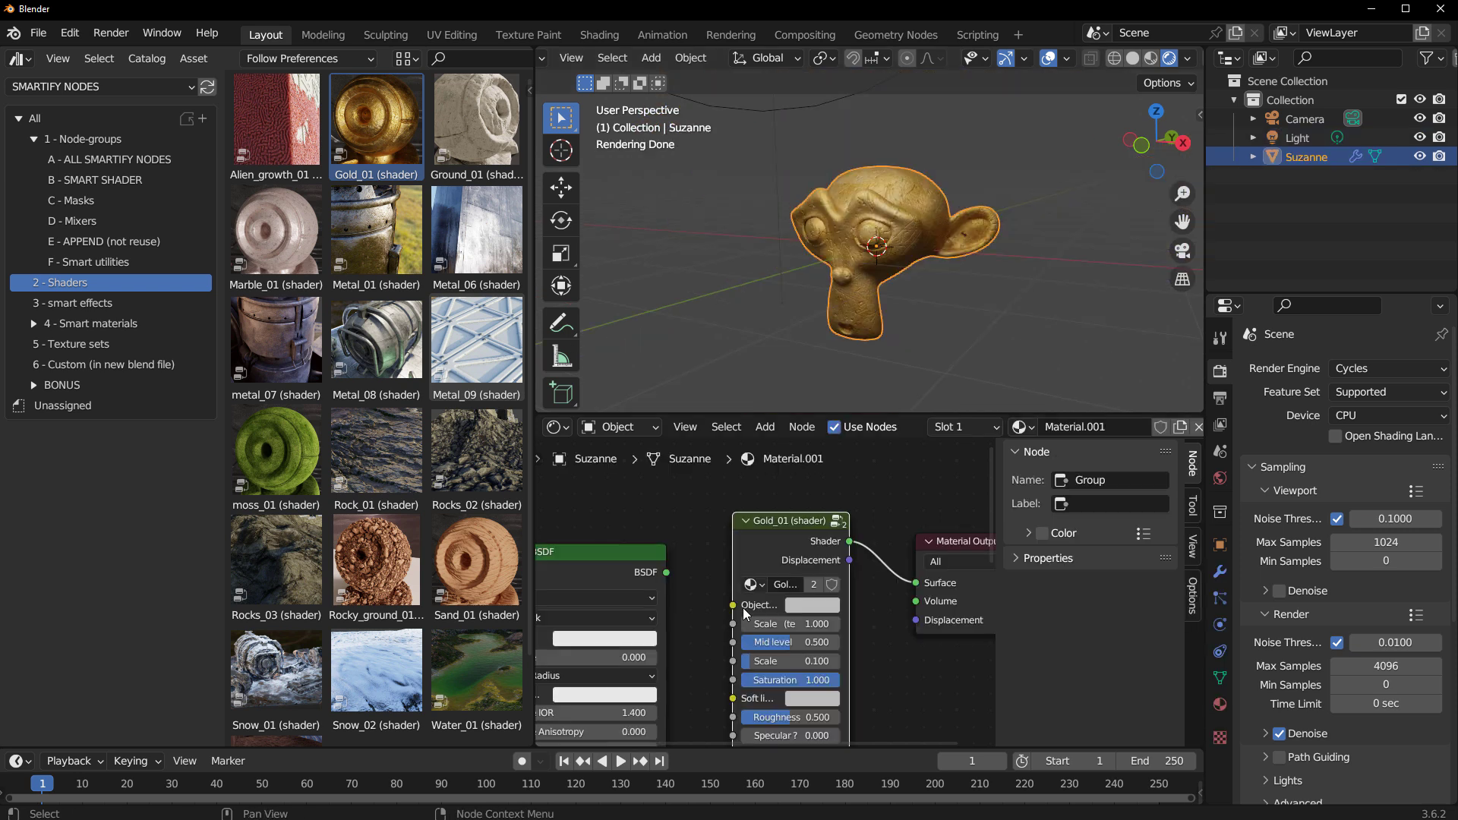
Step: Add the Metal_01 (shader) group and link it to the Material Output's surface, then add moss_01 (shader) and link it instead
drag(747, 545, 701, 552)
drag(376, 228, 839, 608)
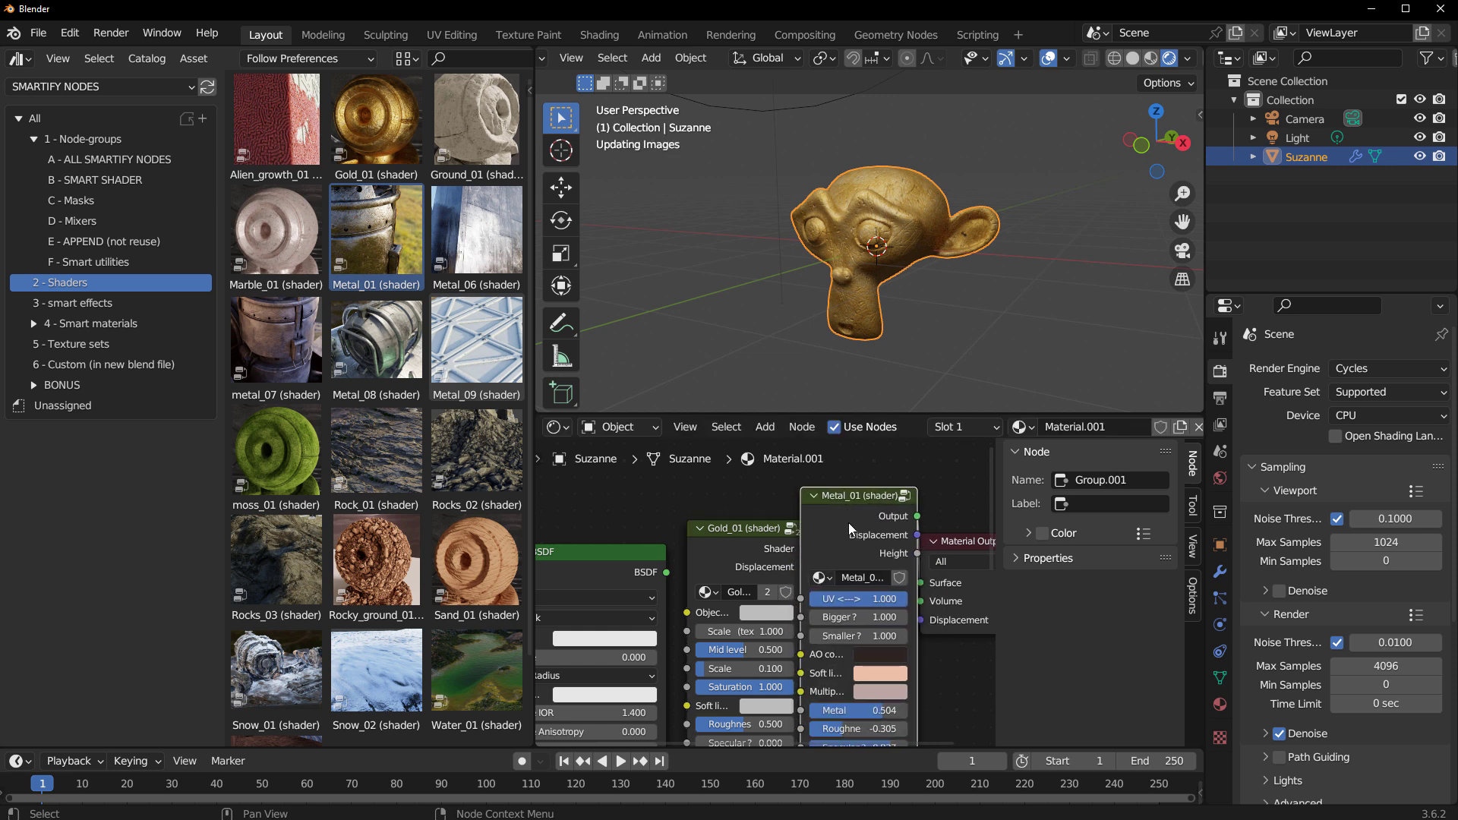
scroll(404, 600, down, 3)
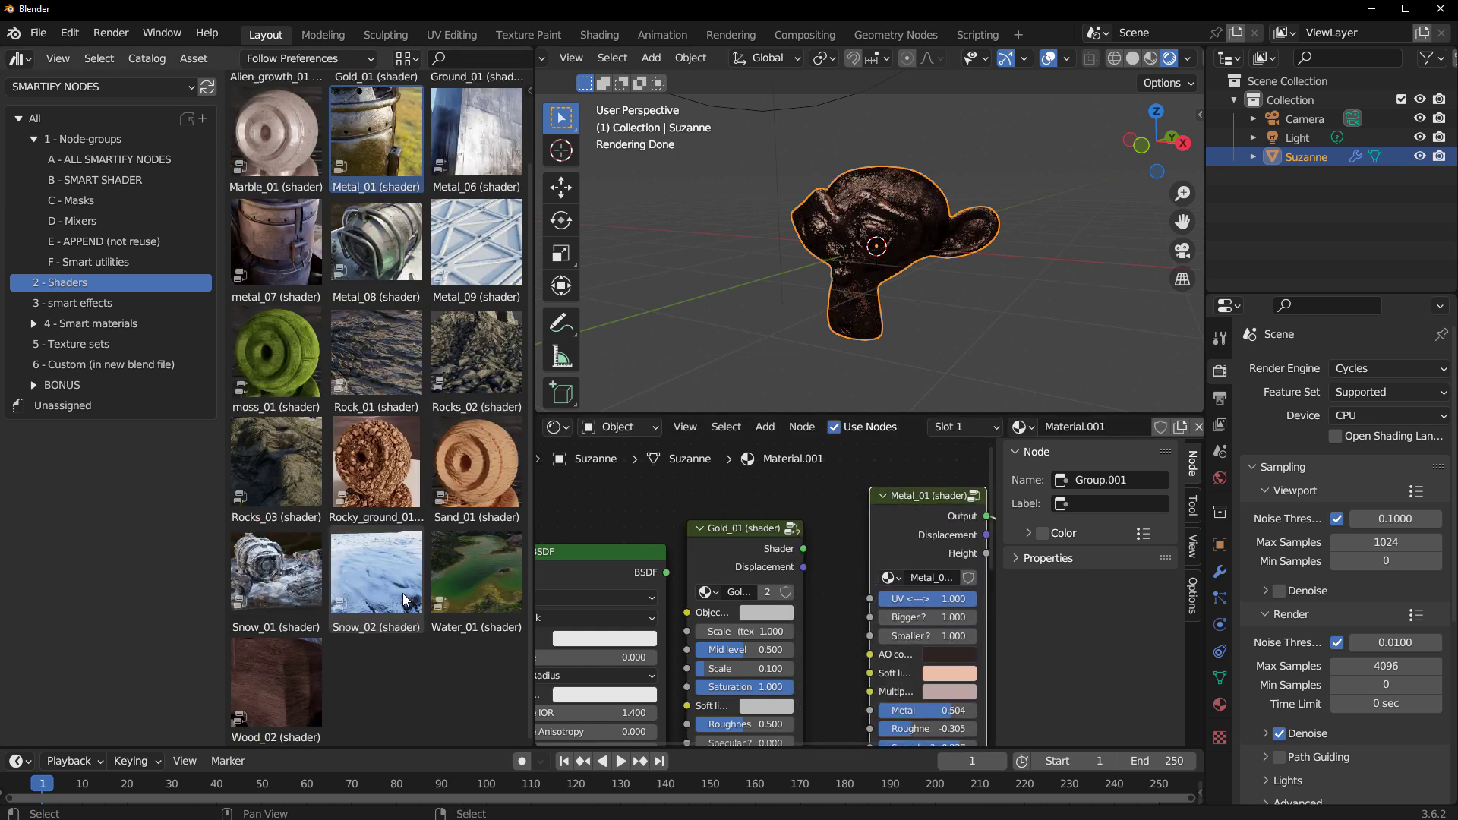
middle_drag(946, 658, 775, 677)
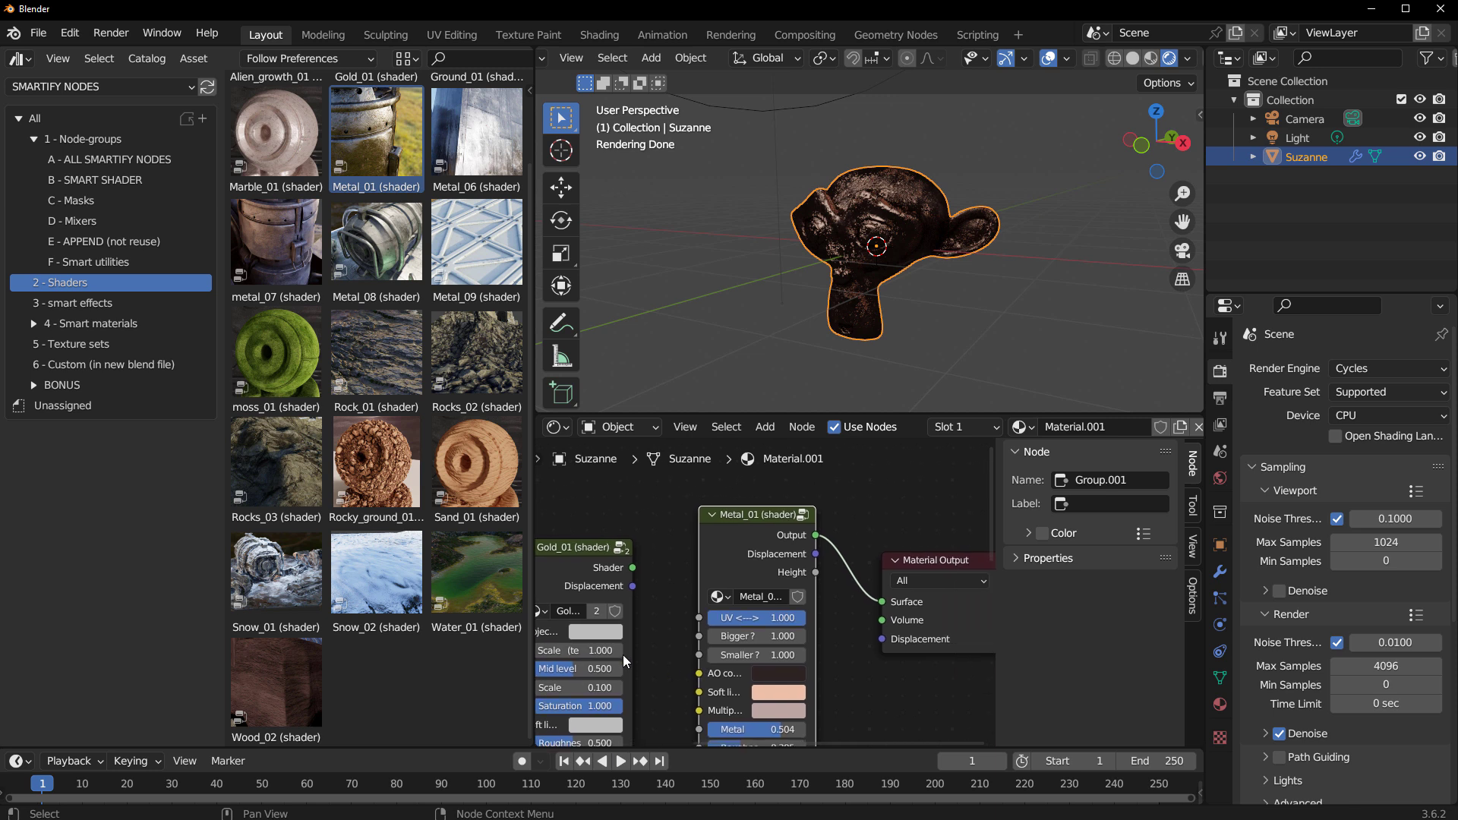
drag(277, 353, 920, 542)
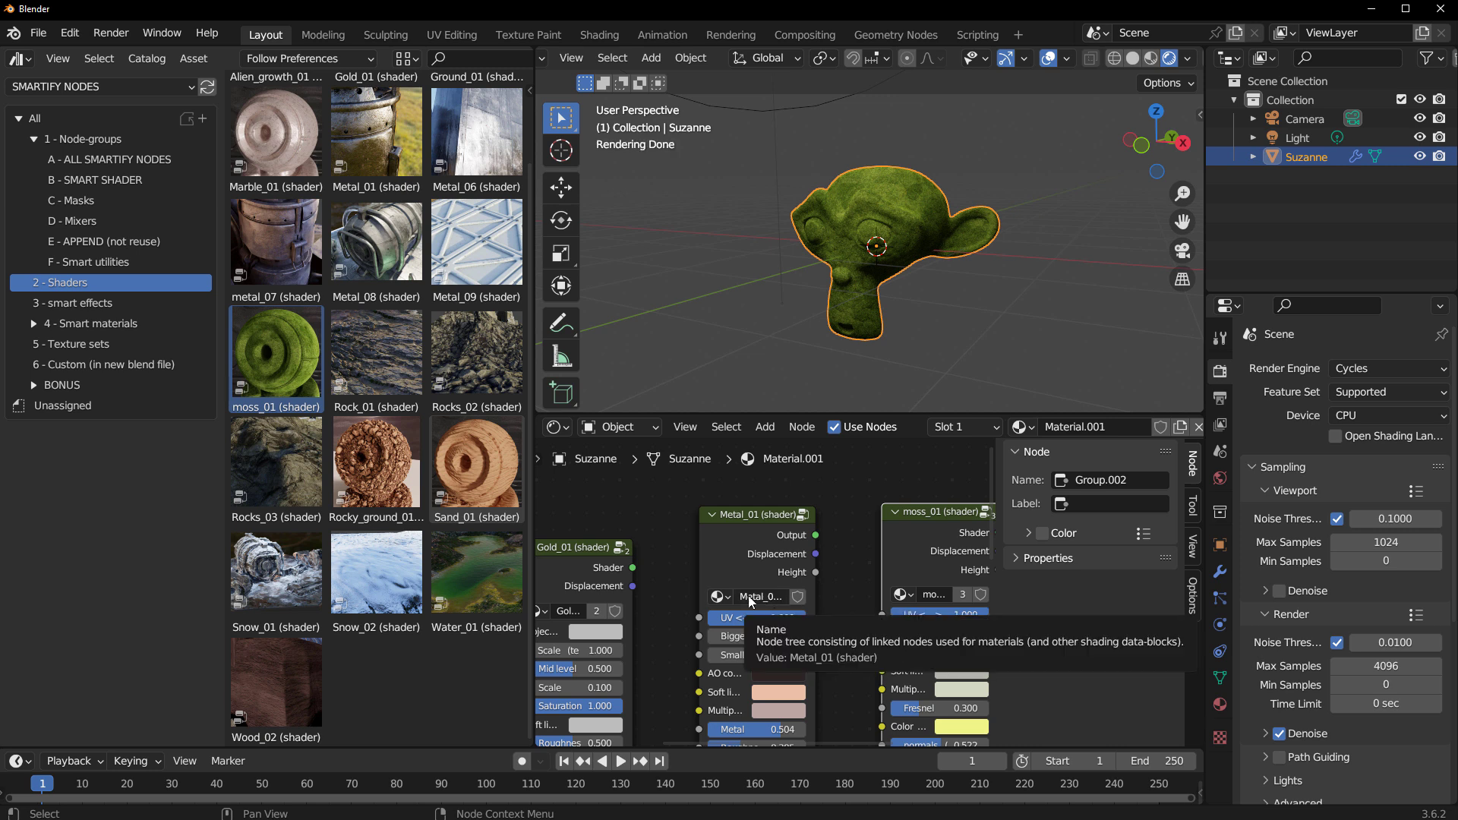
Step: Insert the Shadow_eraser group from the Smart utilities catalog between the moss_01 shader and the Material Output
click(94, 263)
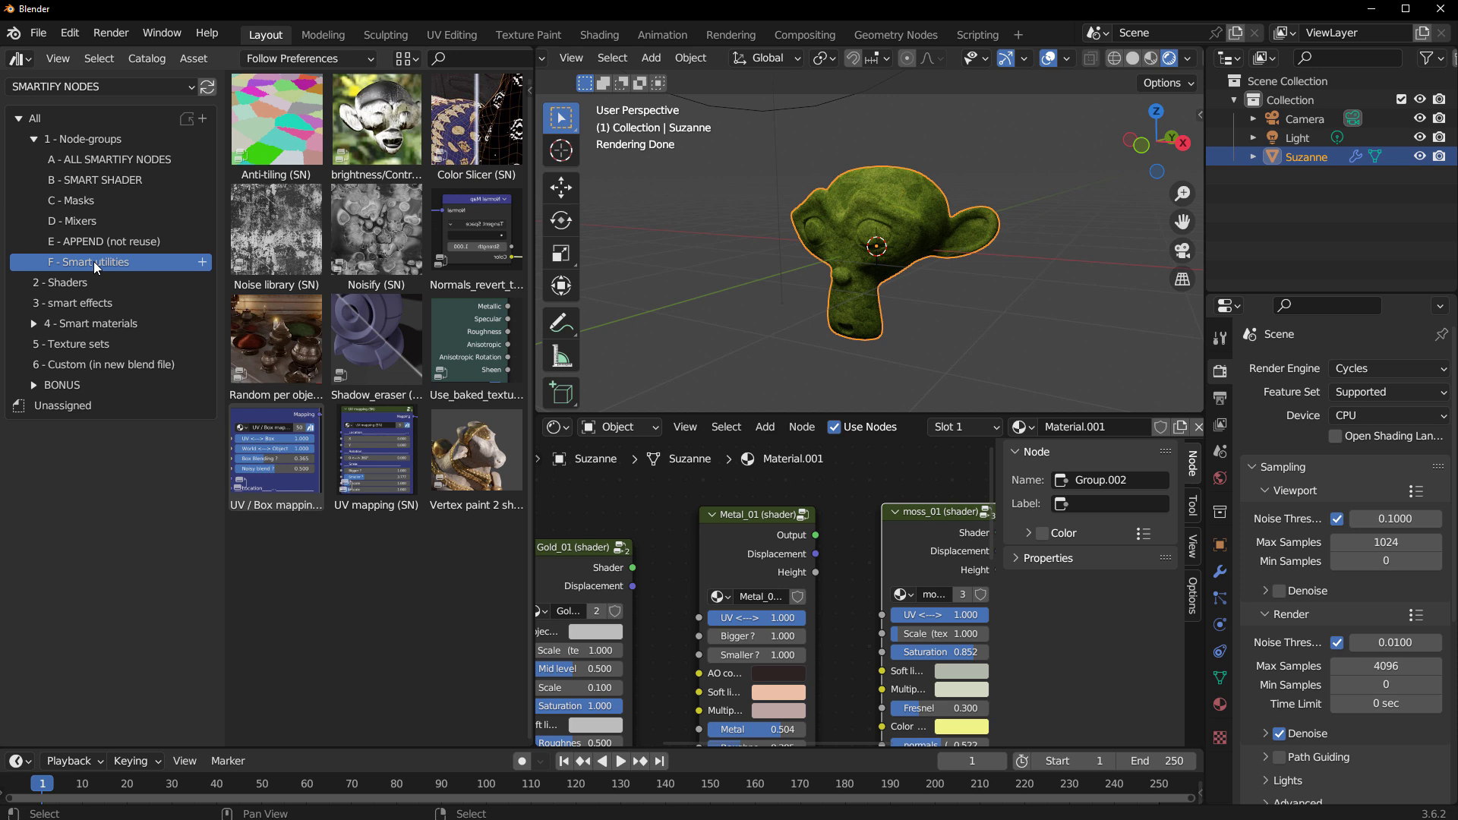
scroll(790, 194, up, 7)
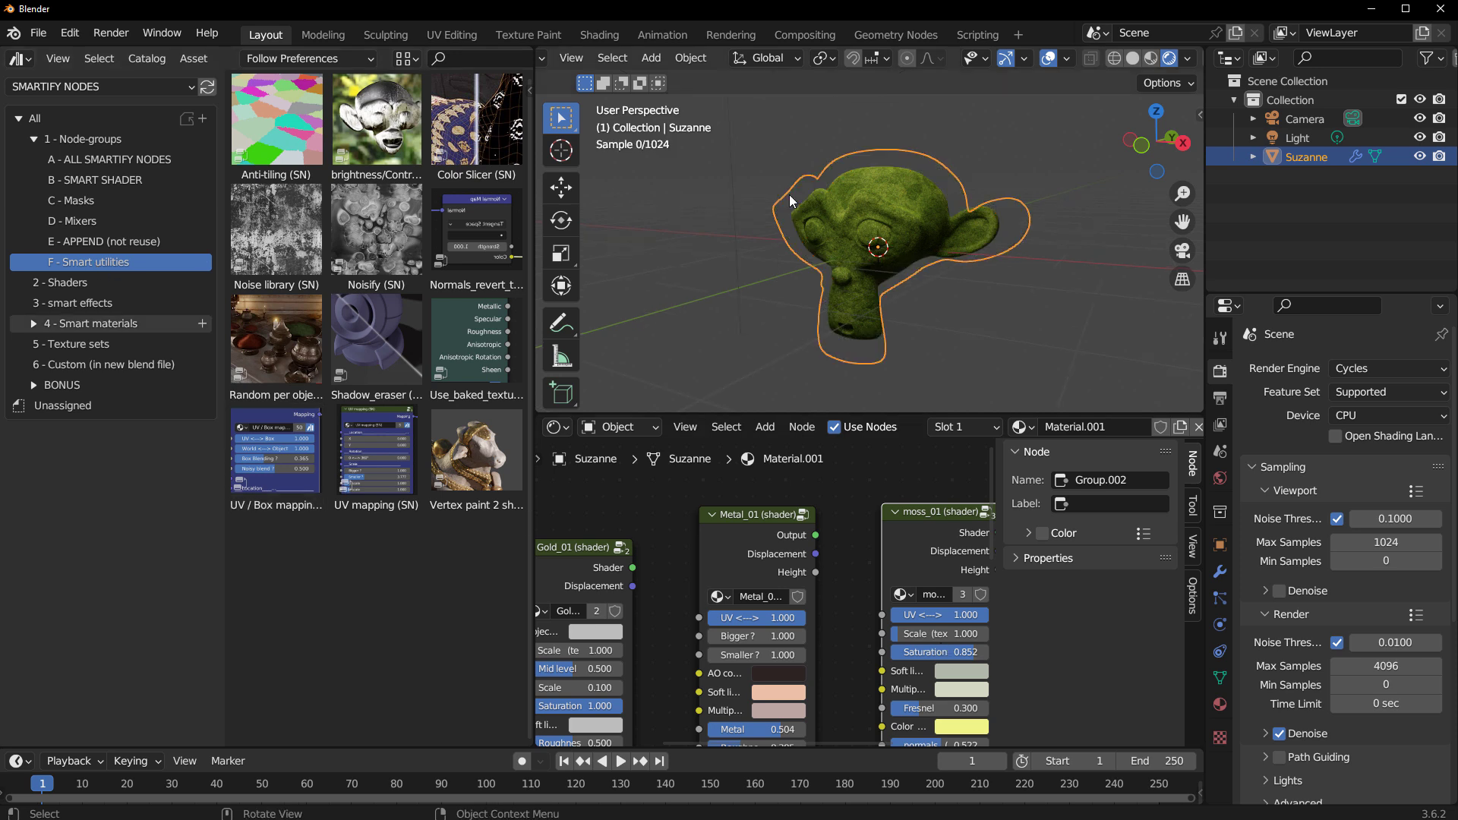
middle_drag(912, 619, 717, 618)
drag(839, 607, 944, 588)
drag(377, 340, 770, 545)
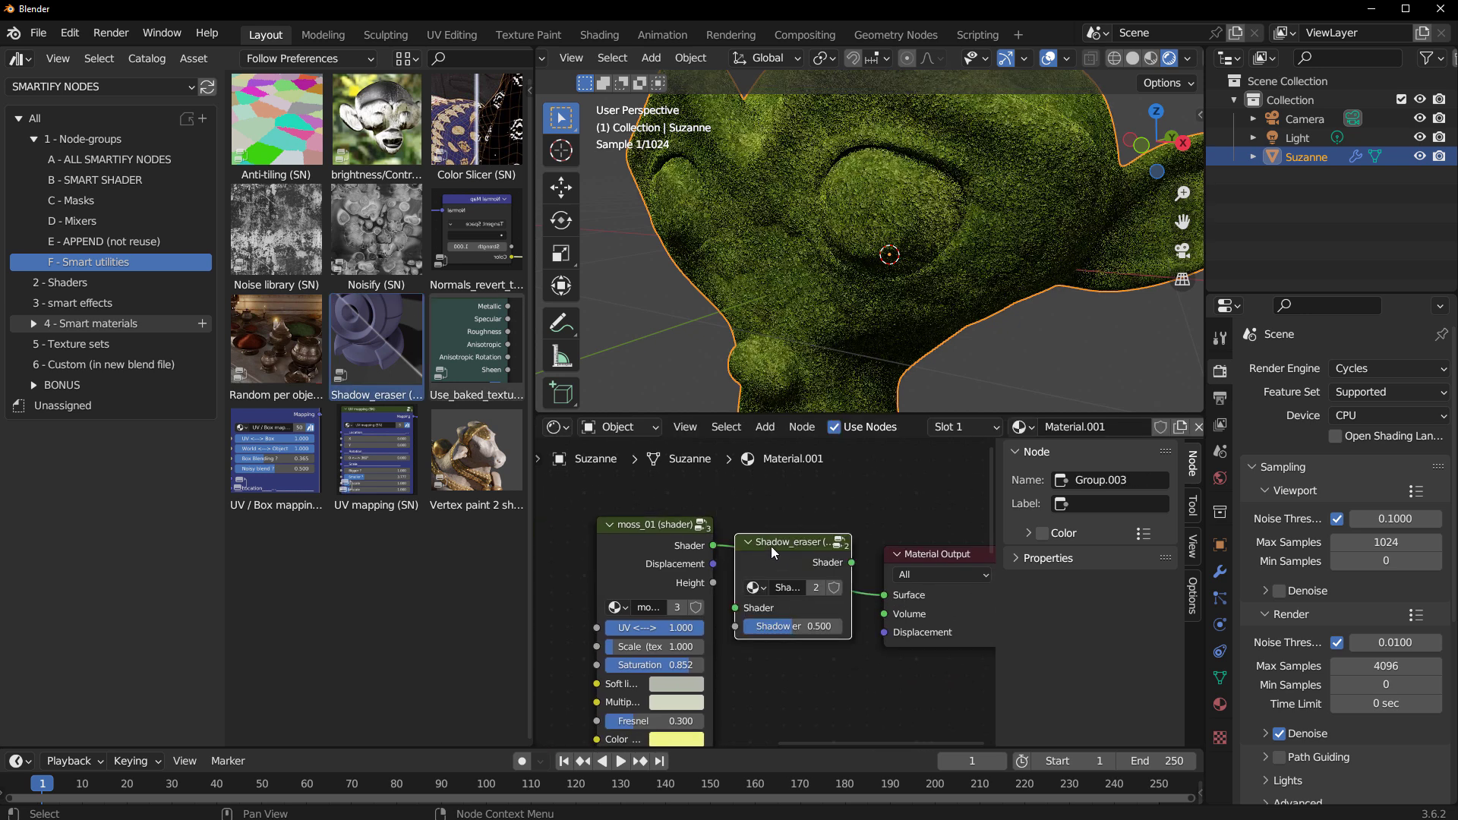
click(814, 530)
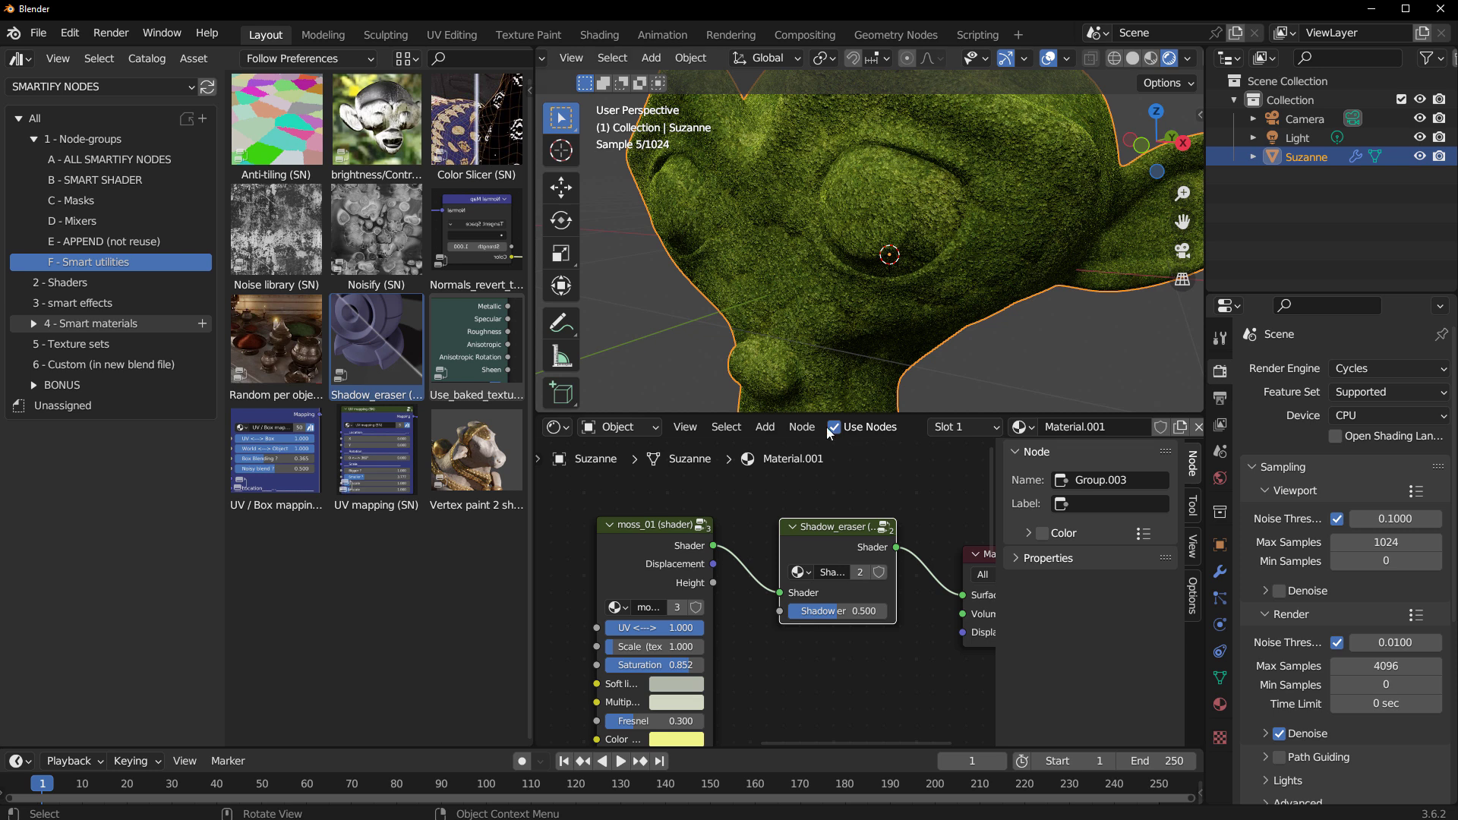
Step: Compare the Shadow_eraser node muted and unmuted, set its shadow erasing value to 1.000, and leave it muted
key(m)
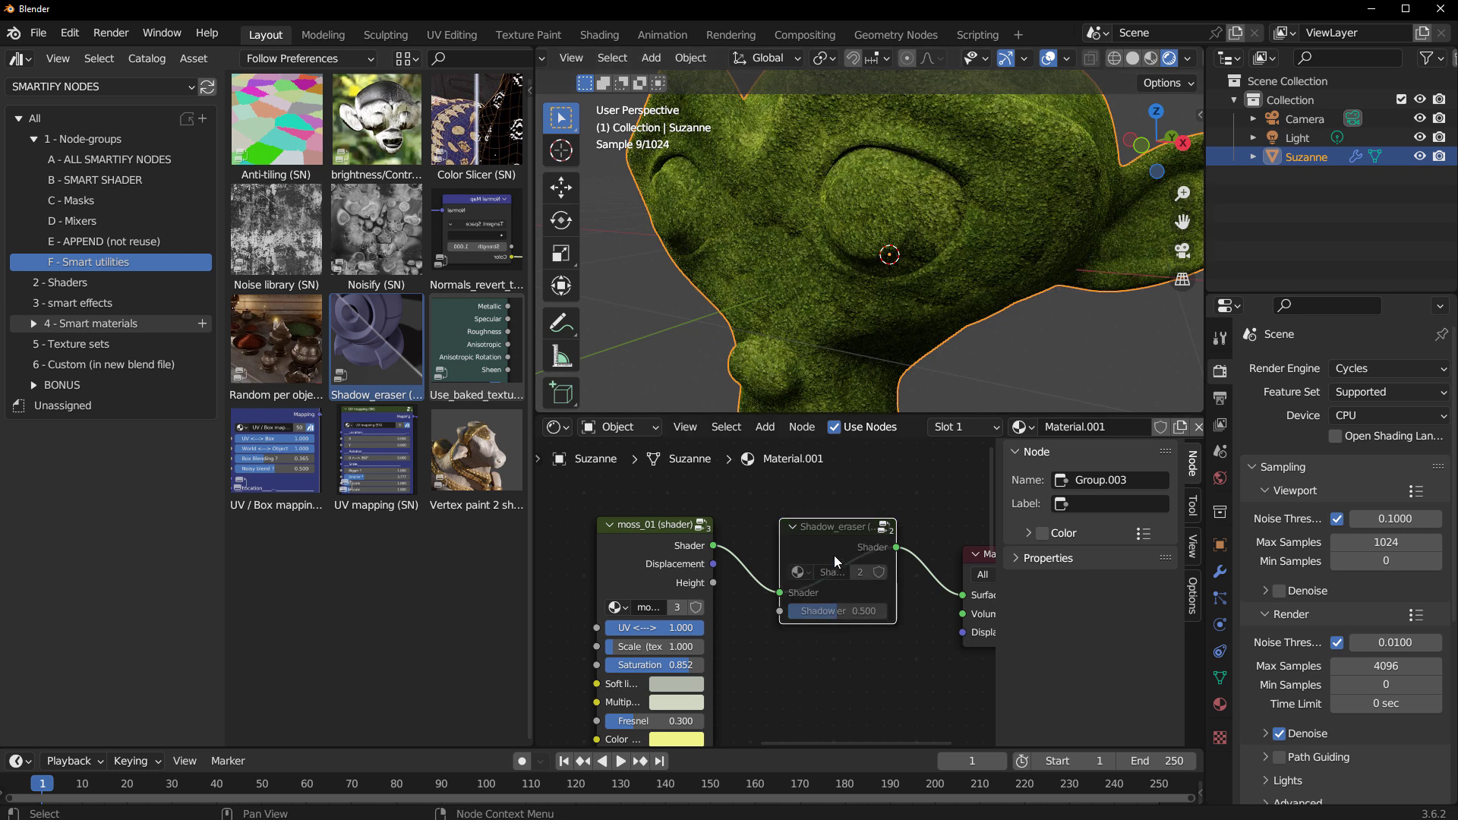
key(m)
drag(837, 611, 889, 611)
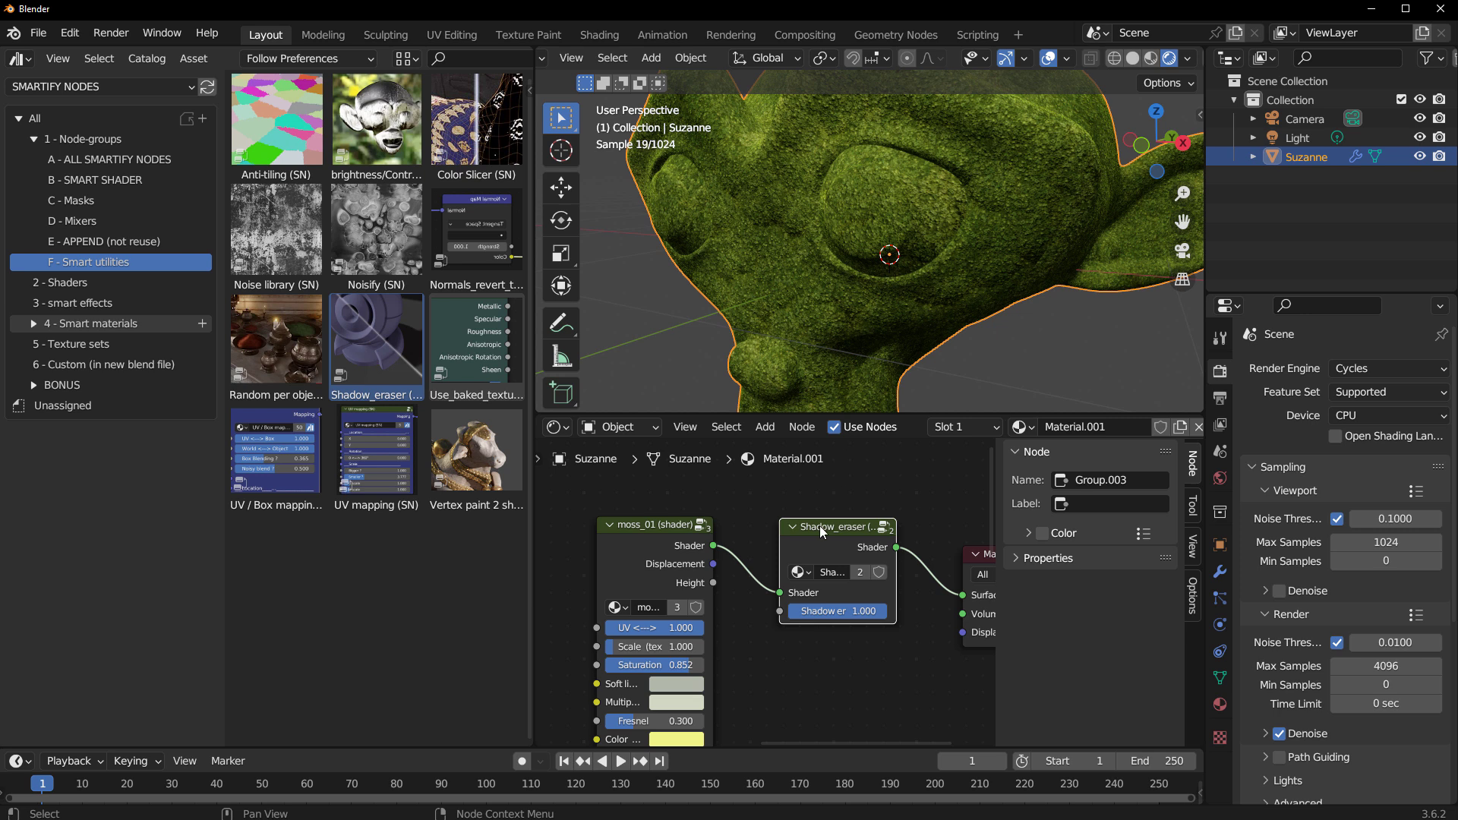
key(m)
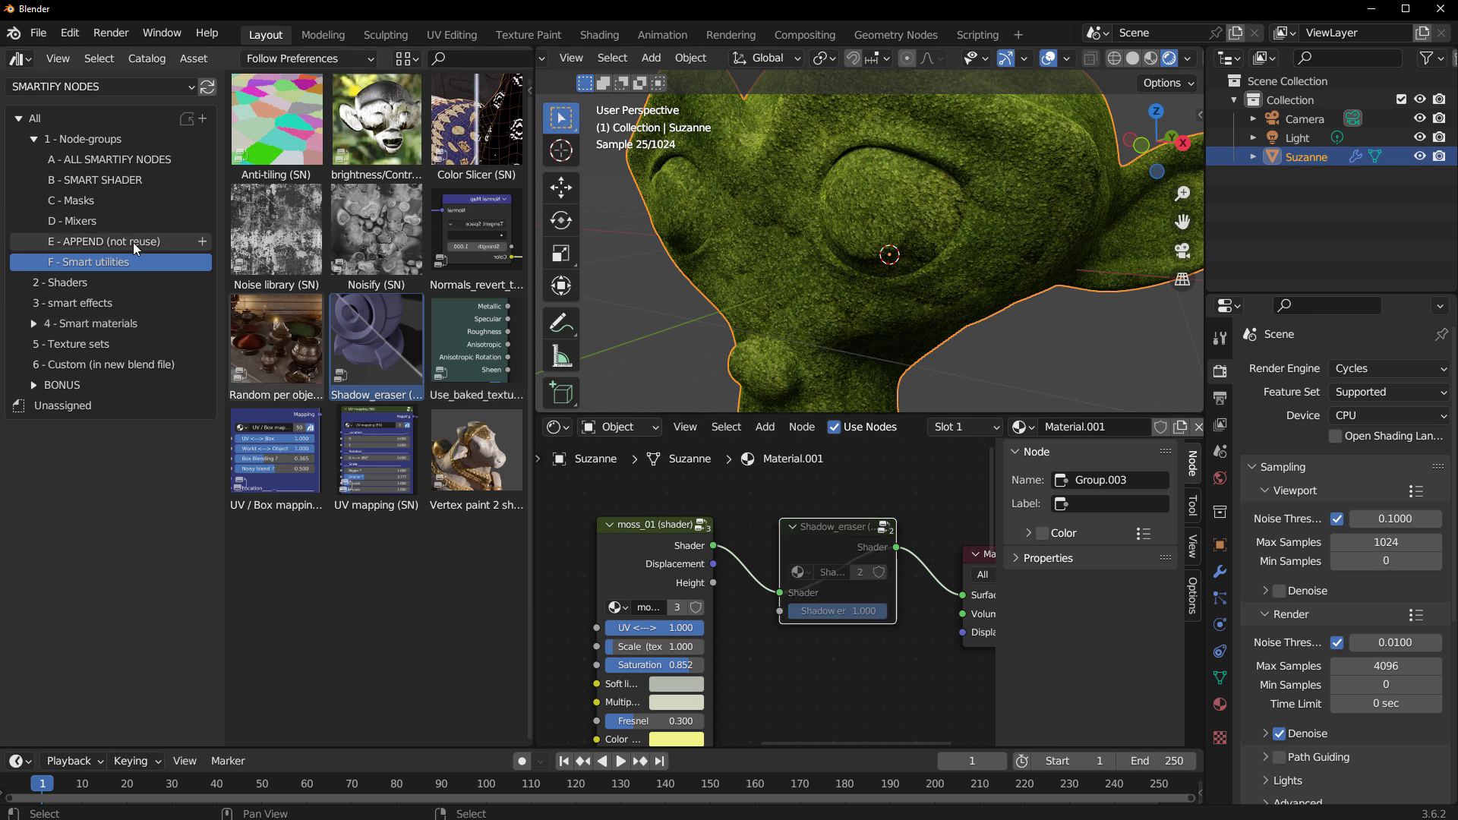
Step: Add the Edge (mask) group from the Masks catalog and connect its Edge mask output to the moss_01 node's flat color mask input
click(111, 222)
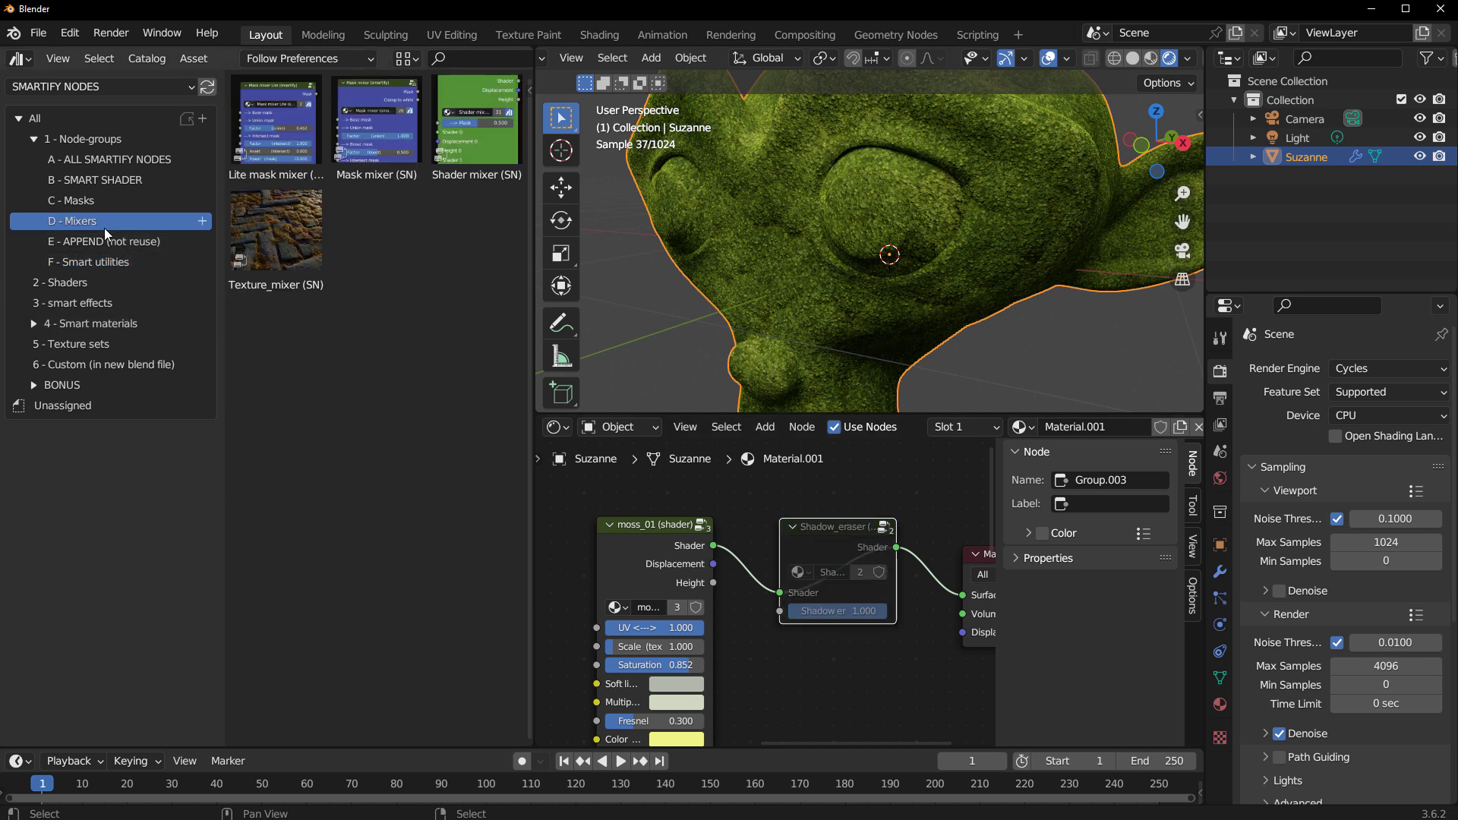
scroll(772, 176, down, 5)
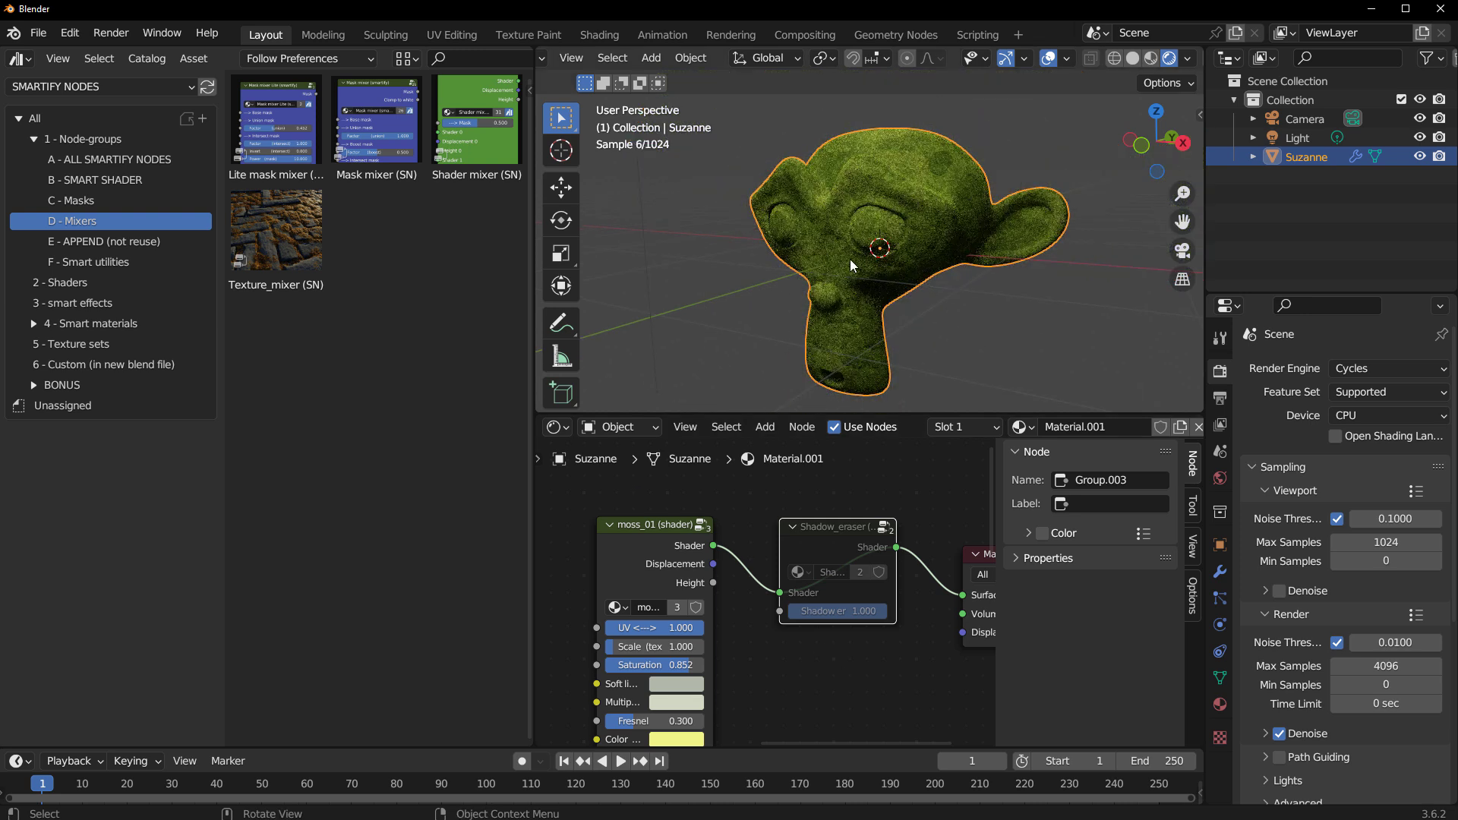
click(108, 199)
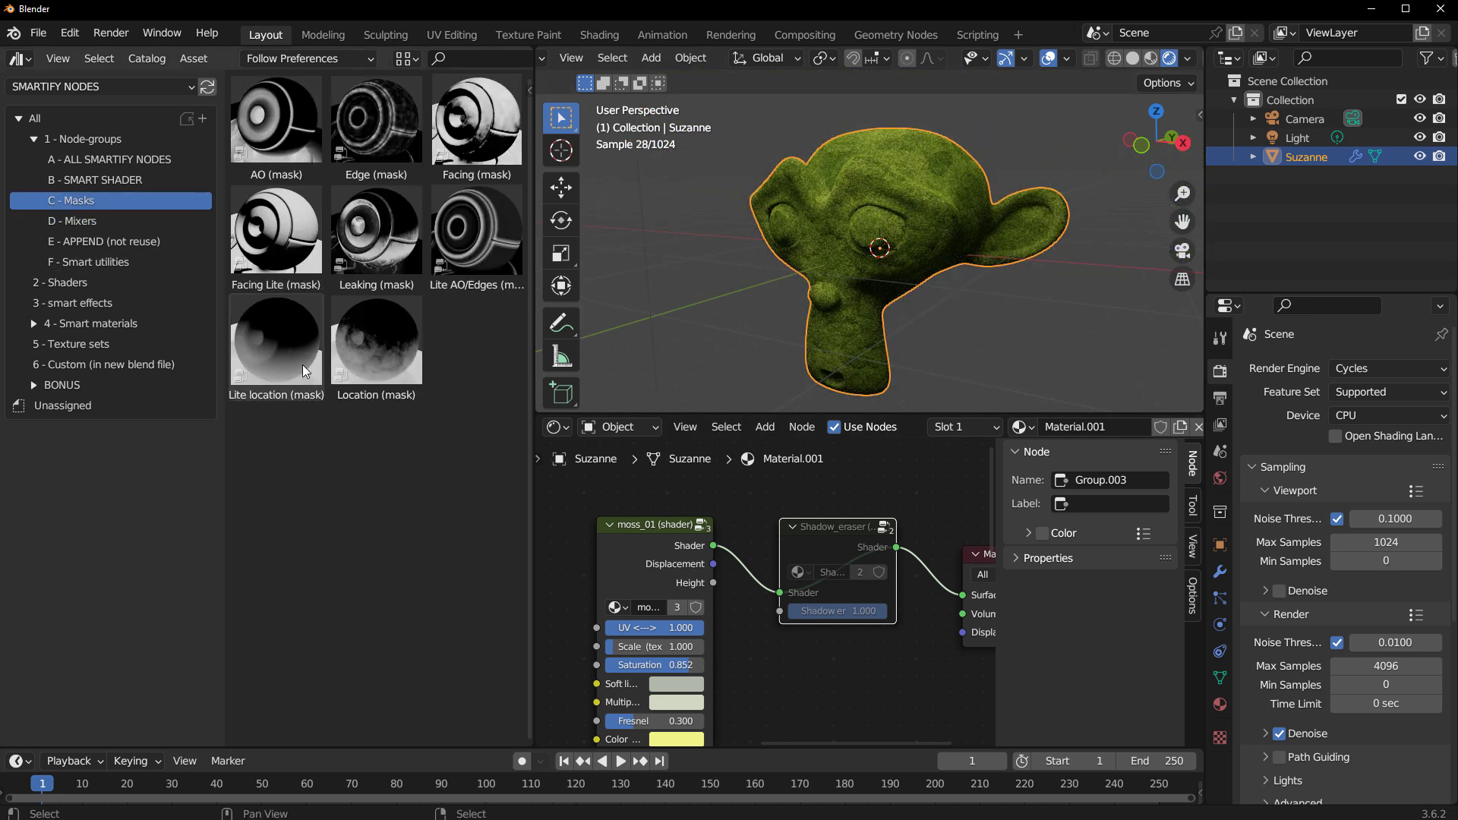
middle_drag(798, 666, 882, 579)
scroll(853, 711, down, 3)
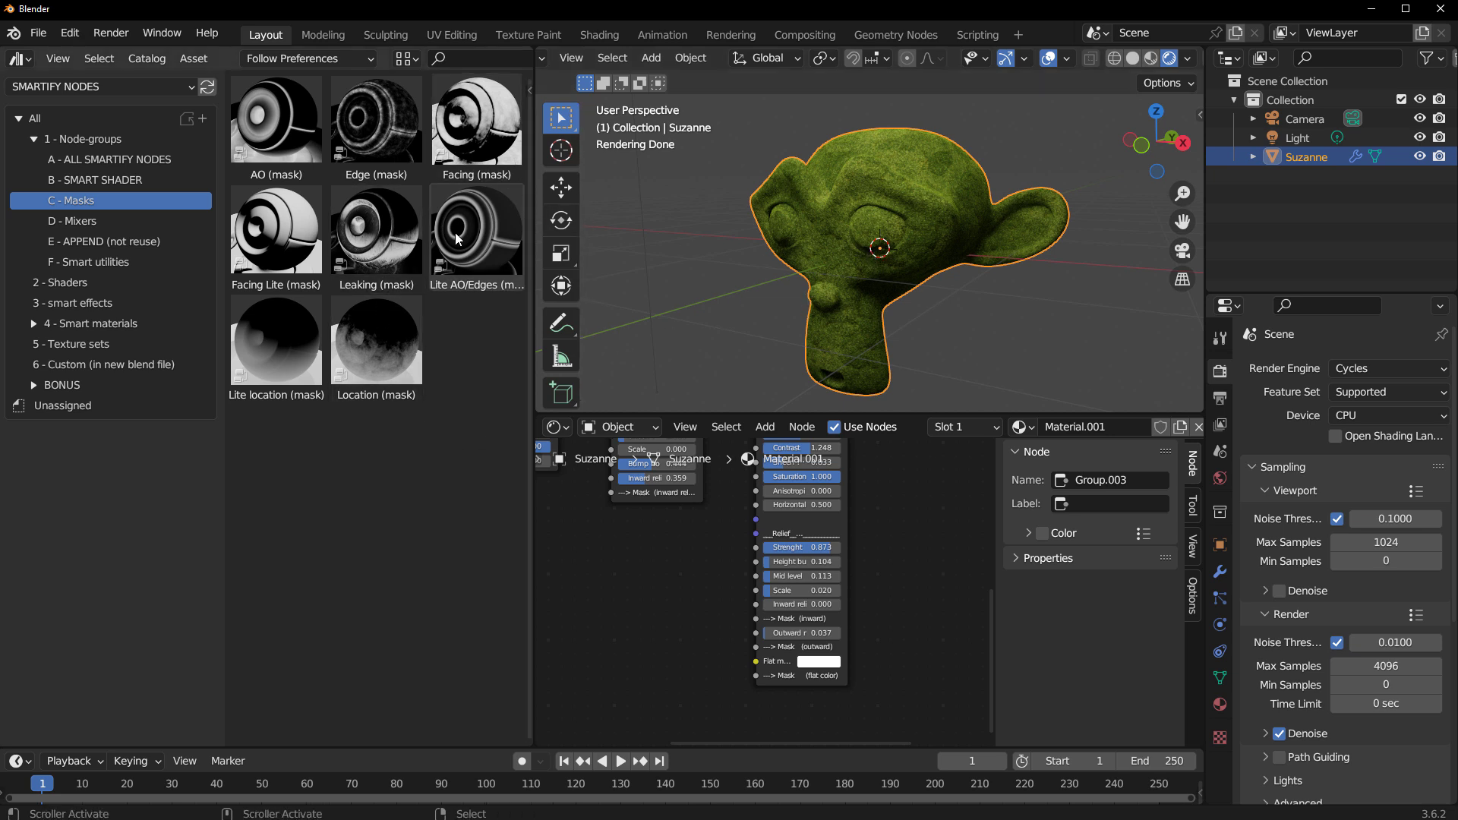
drag(388, 120, 700, 694)
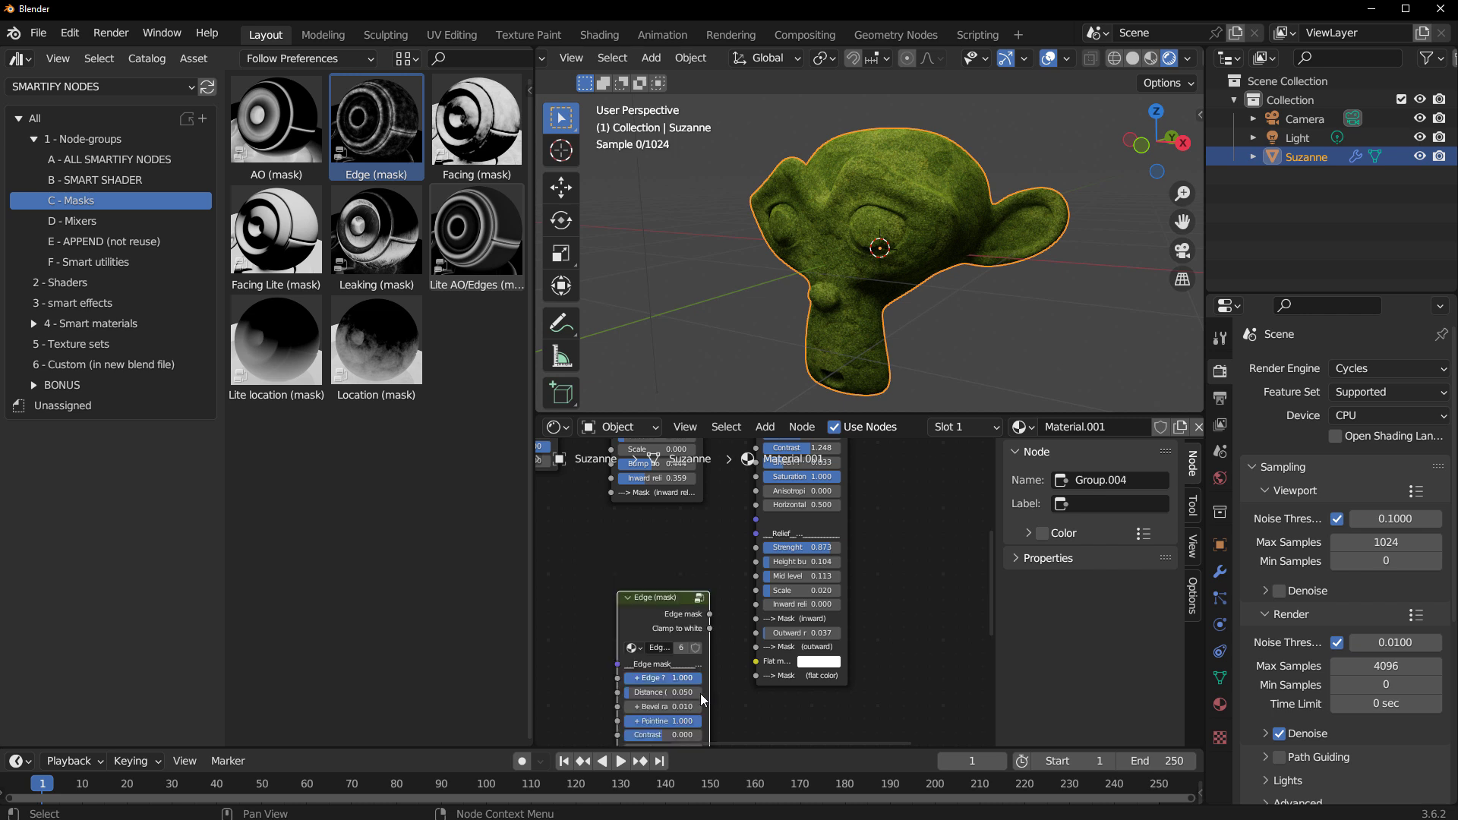
scroll(732, 685, up, 2)
middle_drag(719, 682, 717, 575)
drag(676, 520, 750, 623)
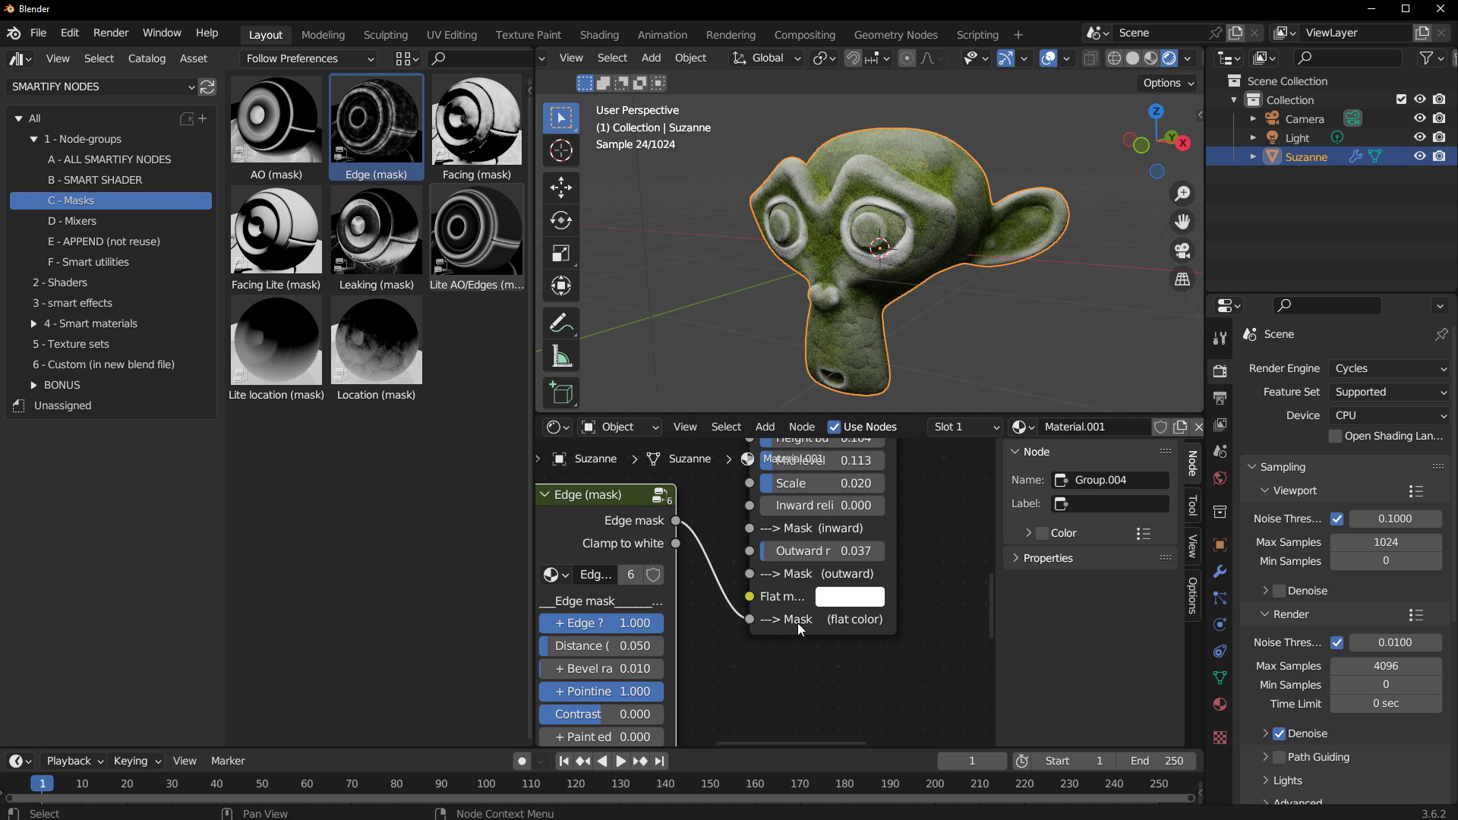
Step: Try different tints, including a light green, for the moss_01 node's flat mask color
click(847, 598)
drag(956, 328, 896, 375)
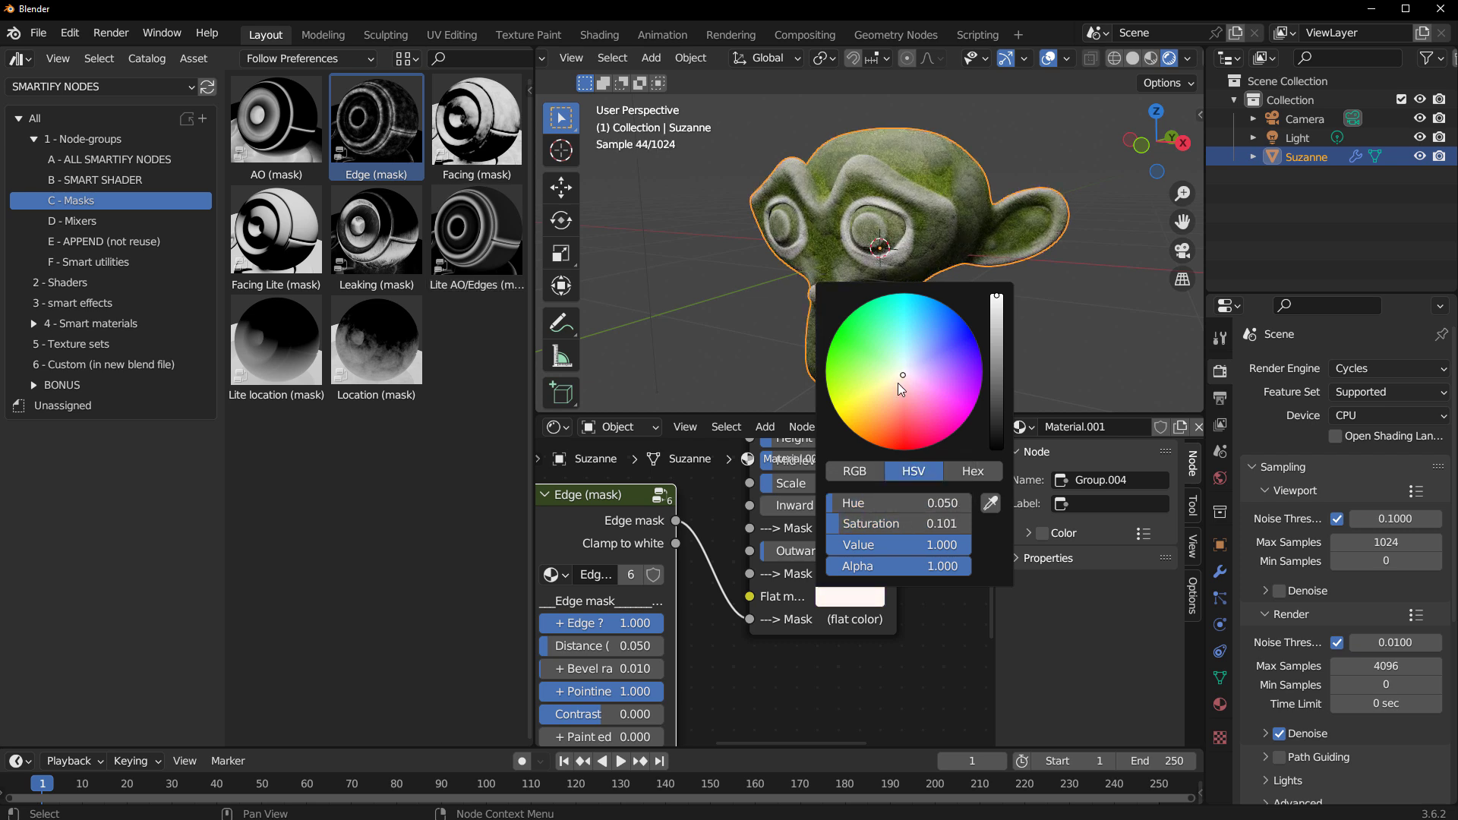
drag(902, 390, 883, 347)
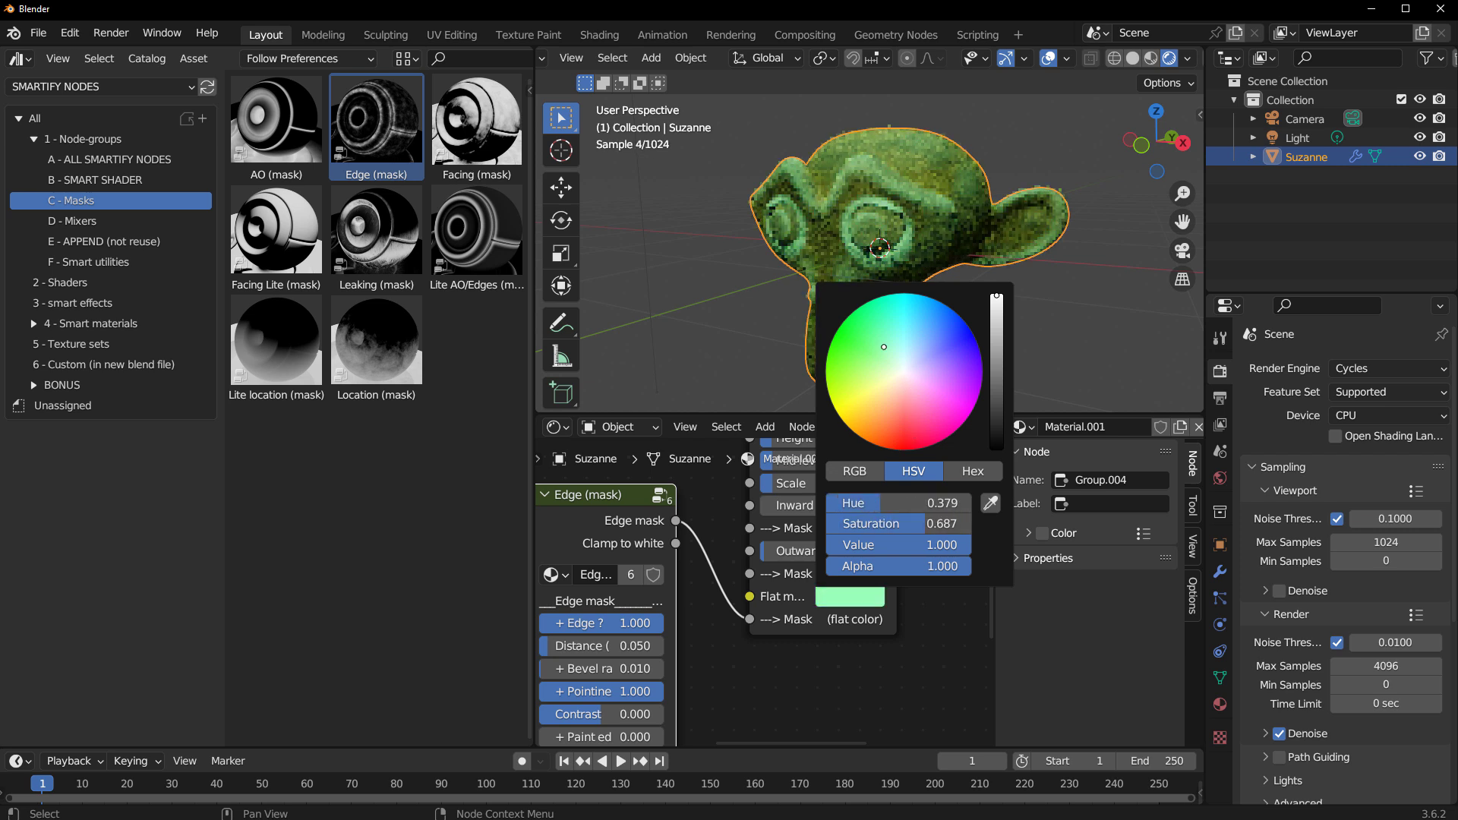
drag(845, 393, 896, 381)
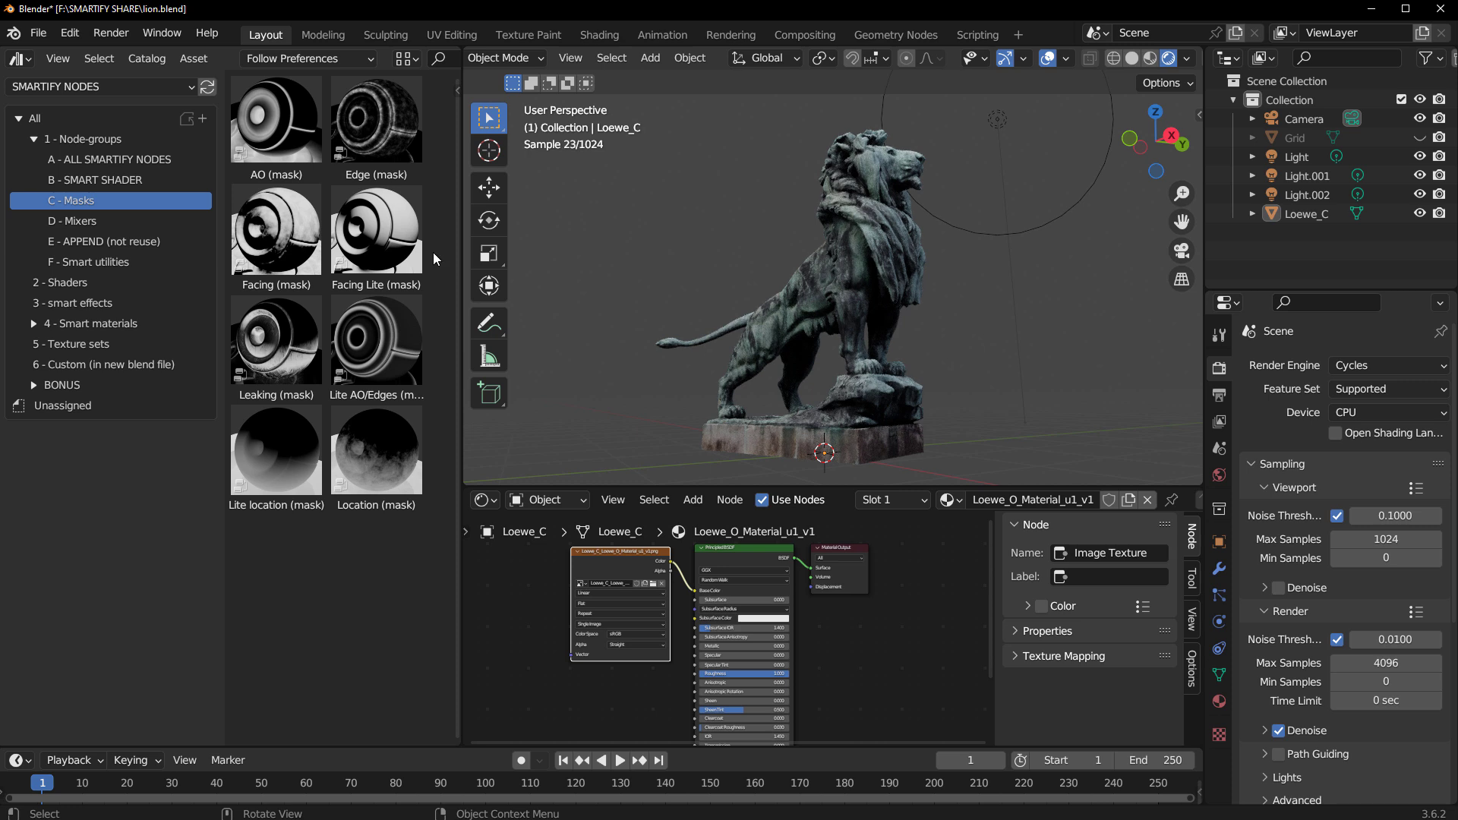
Step: Insert the Grassy (effect) group from the smart effects catalog between the lion material's Principled BSDF and Material Output, widening the editors for room
click(140, 180)
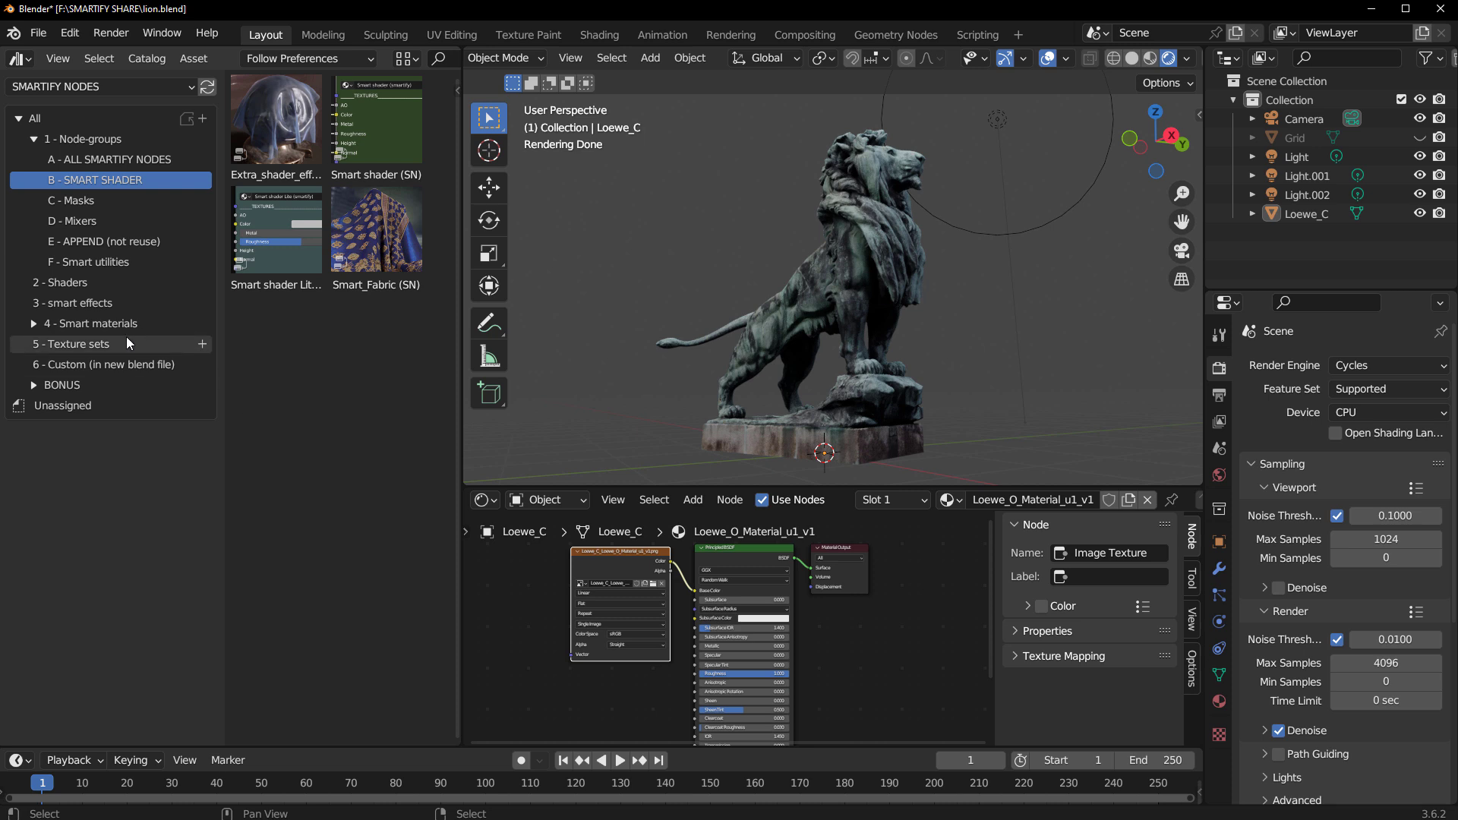
click(101, 302)
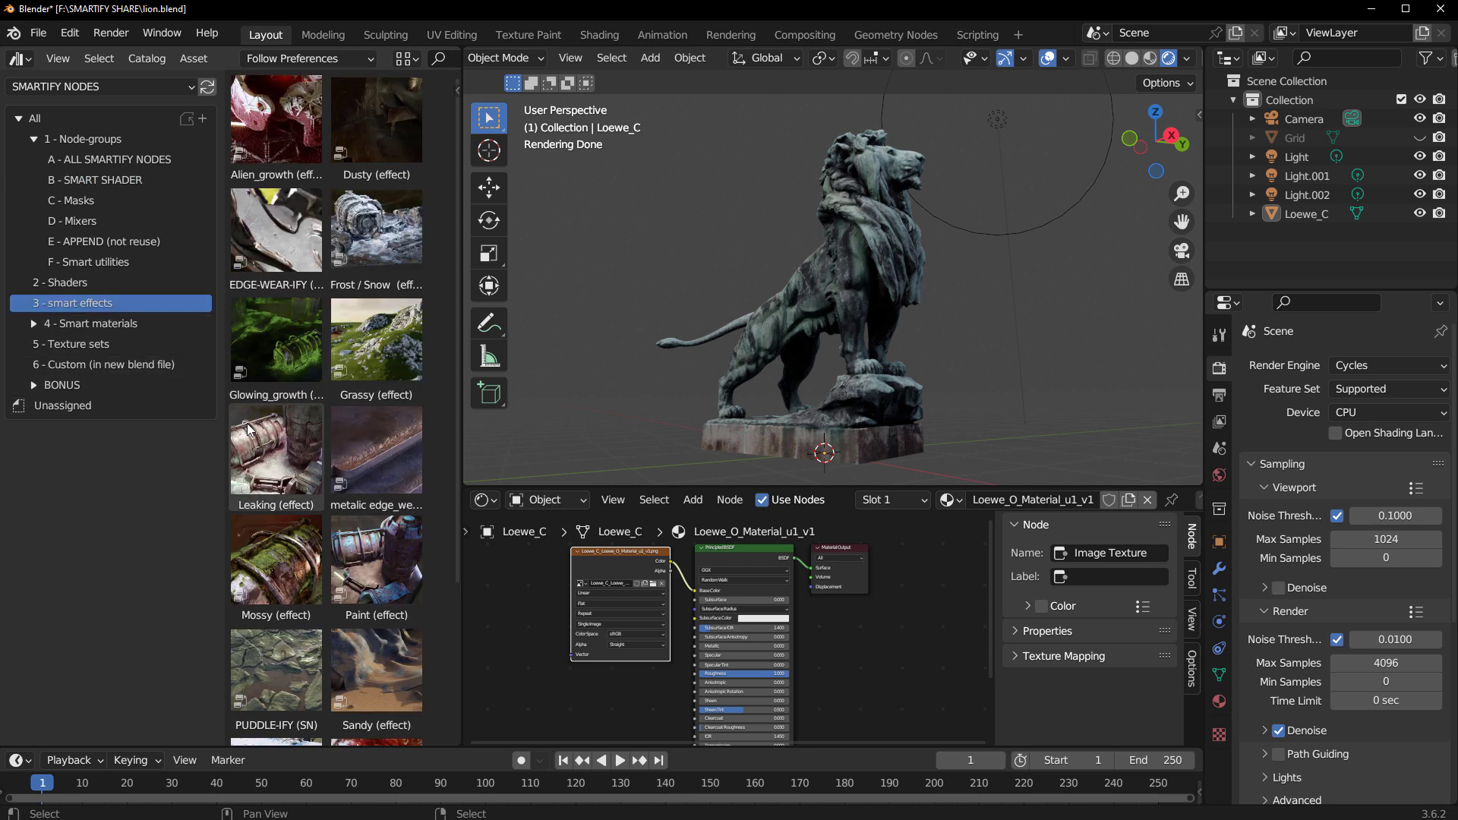
middle_drag(766, 395, 949, 372)
scroll(907, 343, up, 4)
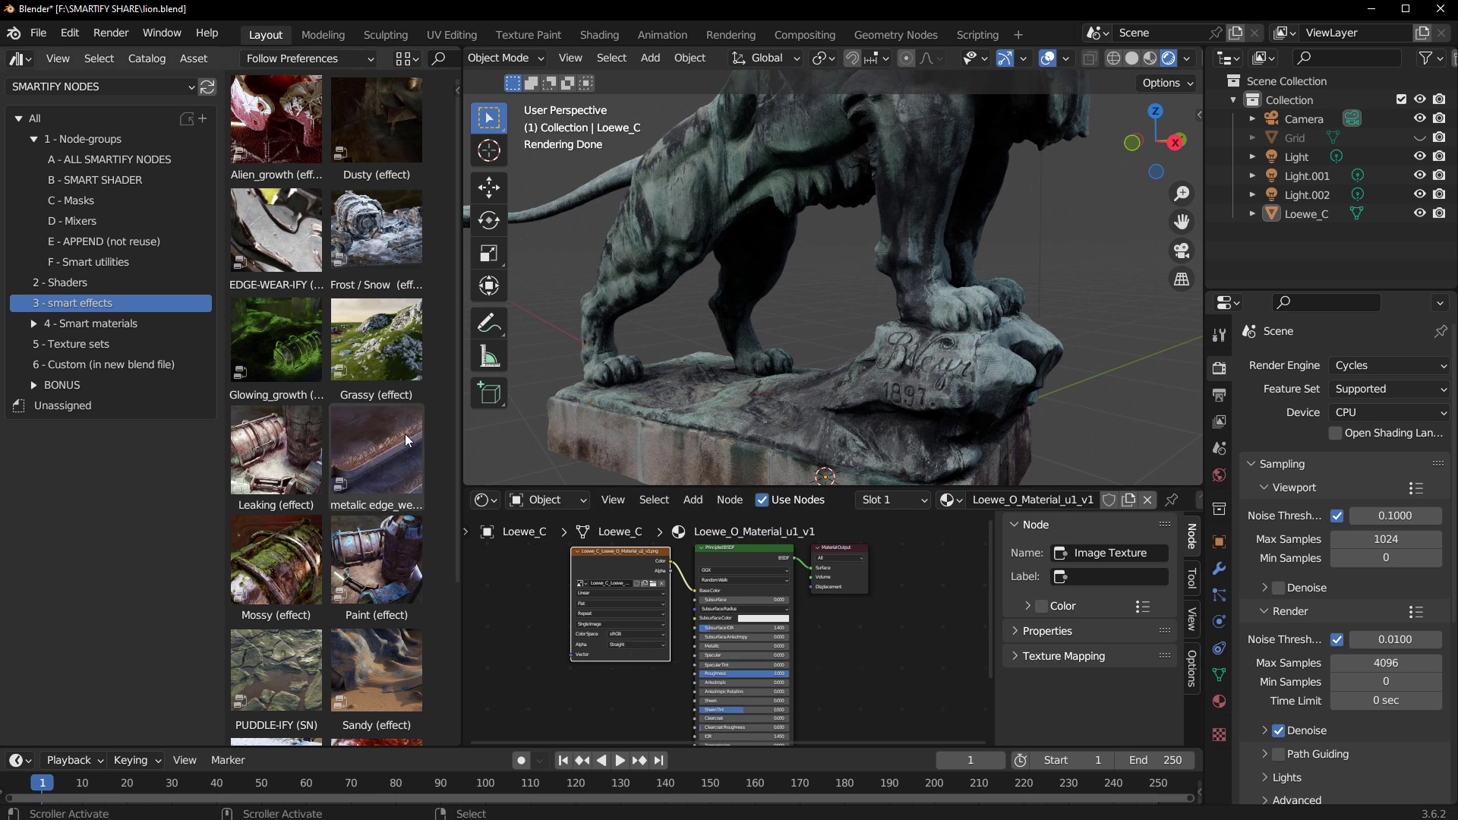
drag(372, 345, 825, 649)
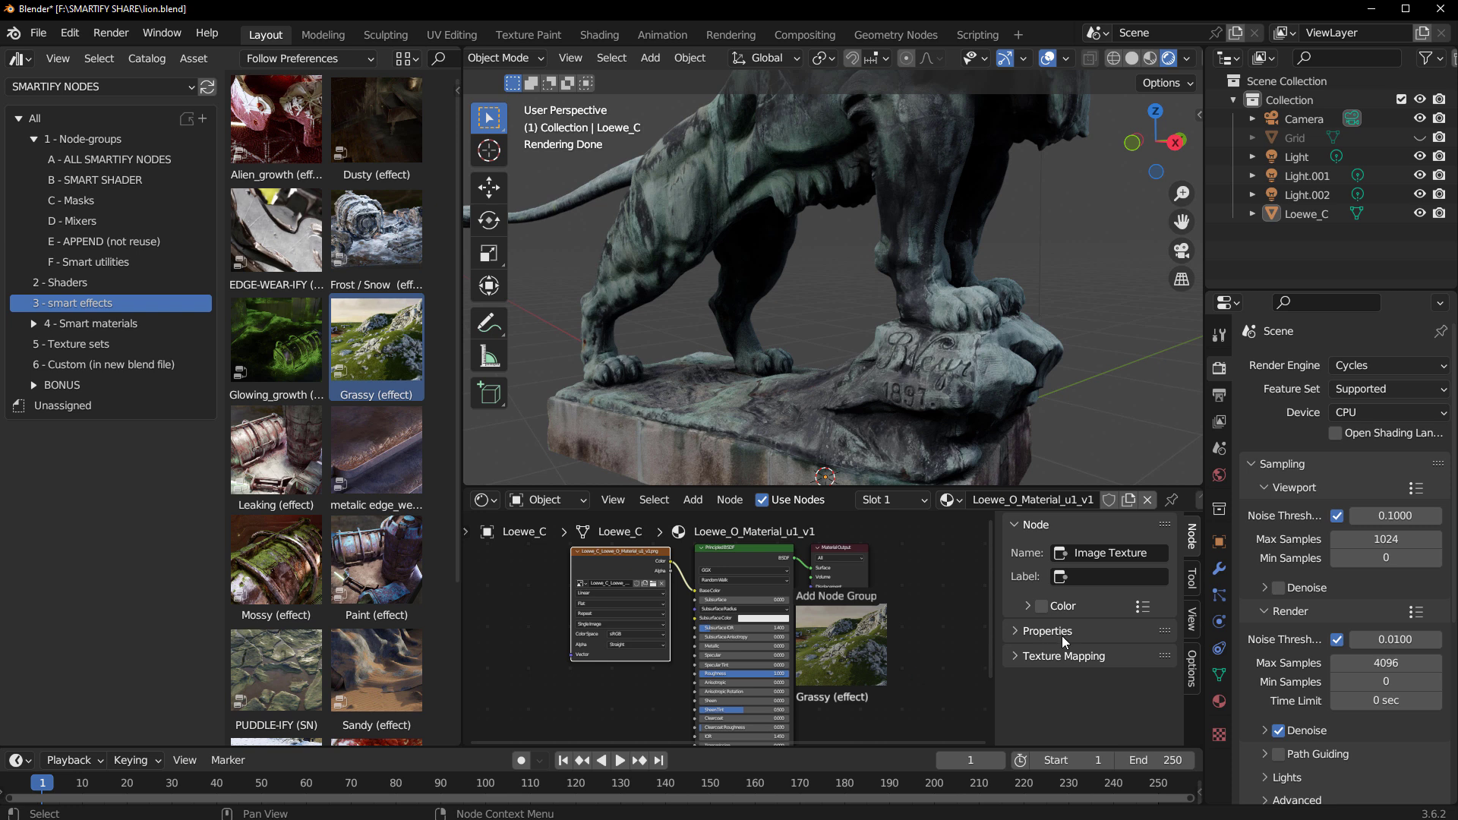
drag(1203, 471, 1400, 472)
drag(851, 591, 1058, 591)
drag(881, 674, 911, 559)
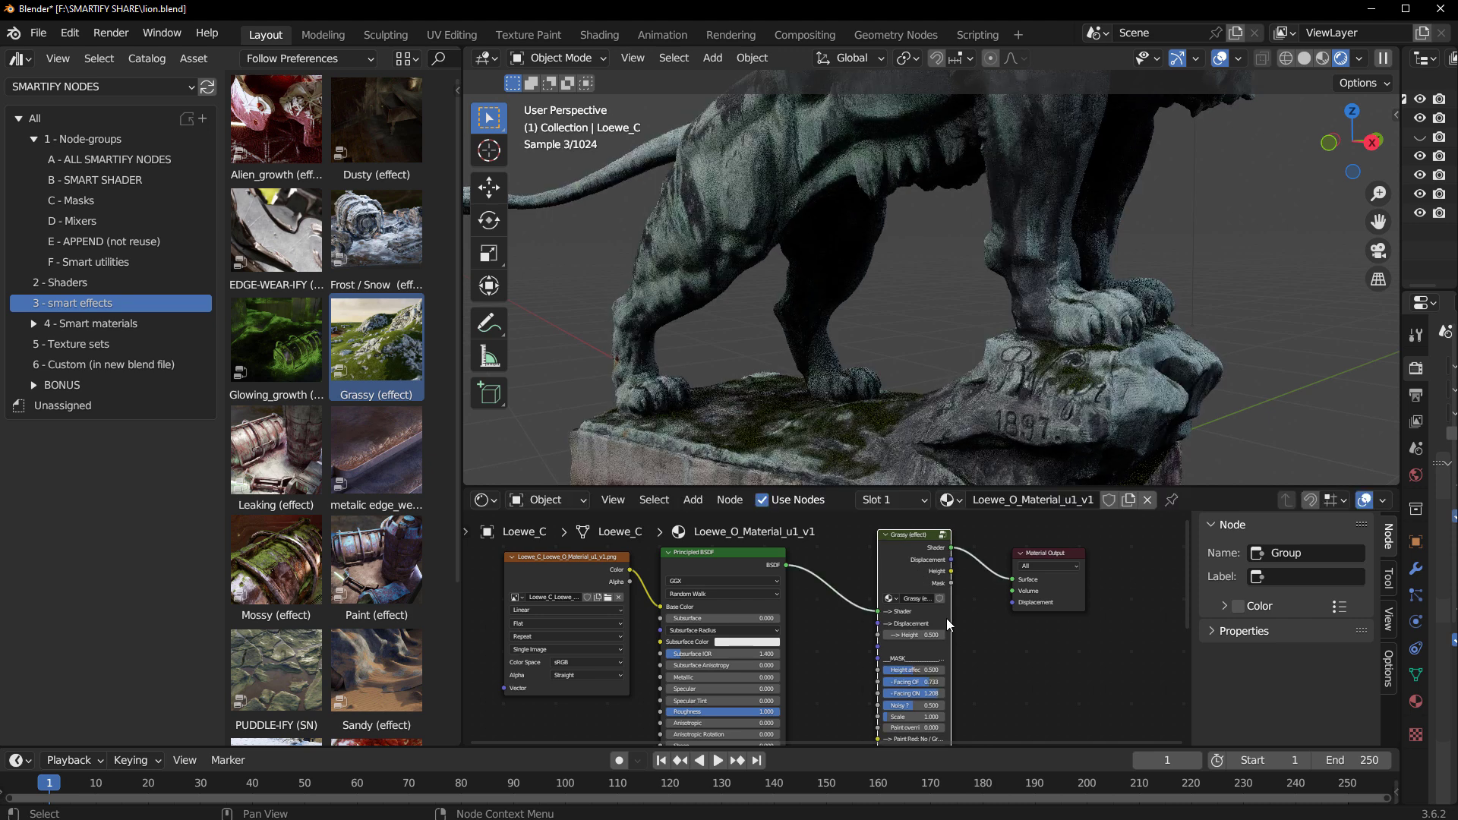
Step: Insert the Sandy (effect) group between the Grassy (effect) node and the Material Output, moving the Material Output aside for room
middle_drag(804, 413, 996, 258)
scroll(877, 456, up, 3)
scroll(997, 274, down, 6)
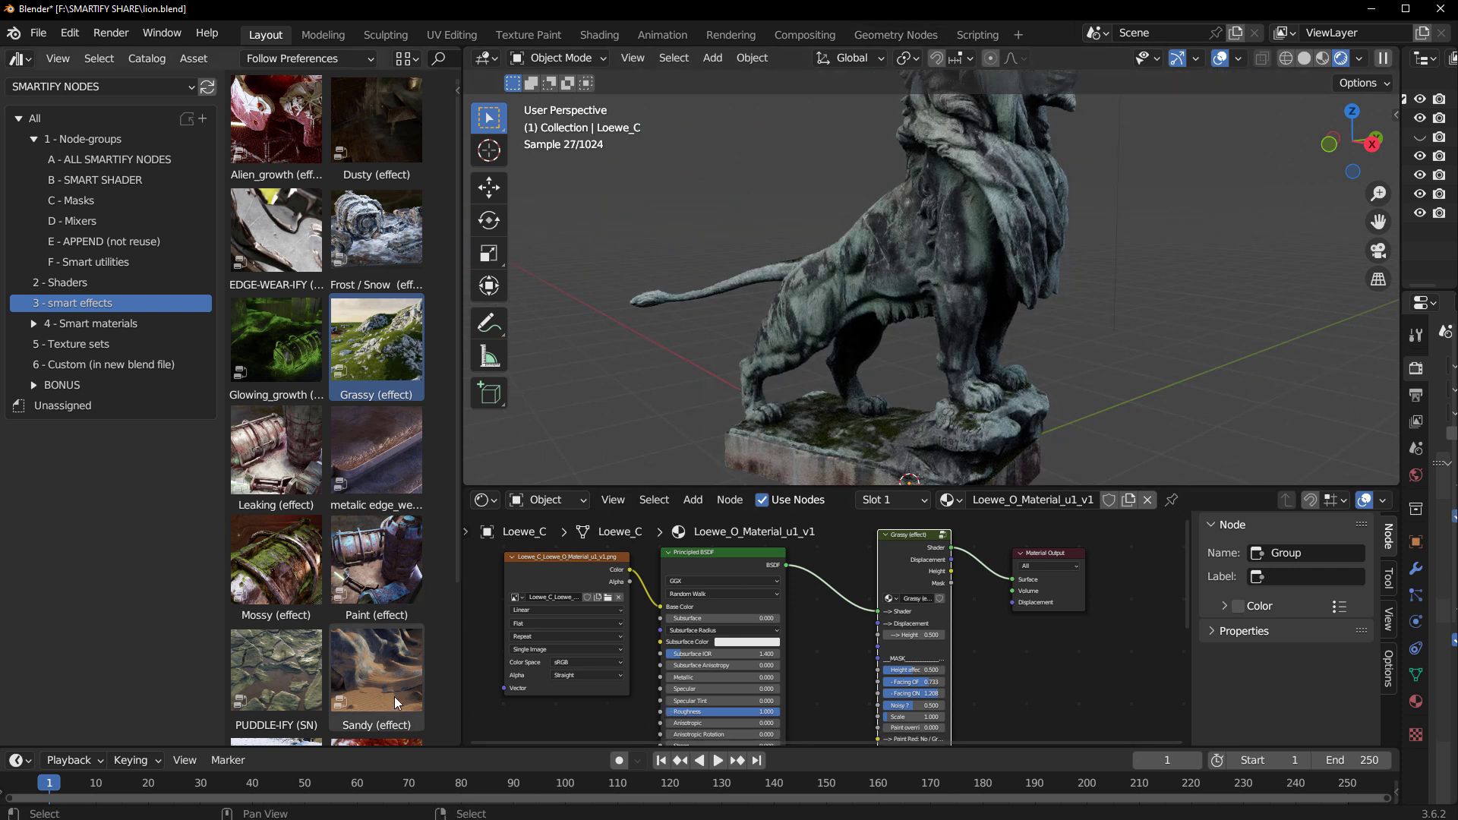
drag(376, 682, 996, 646)
scroll(1037, 596, up, 2)
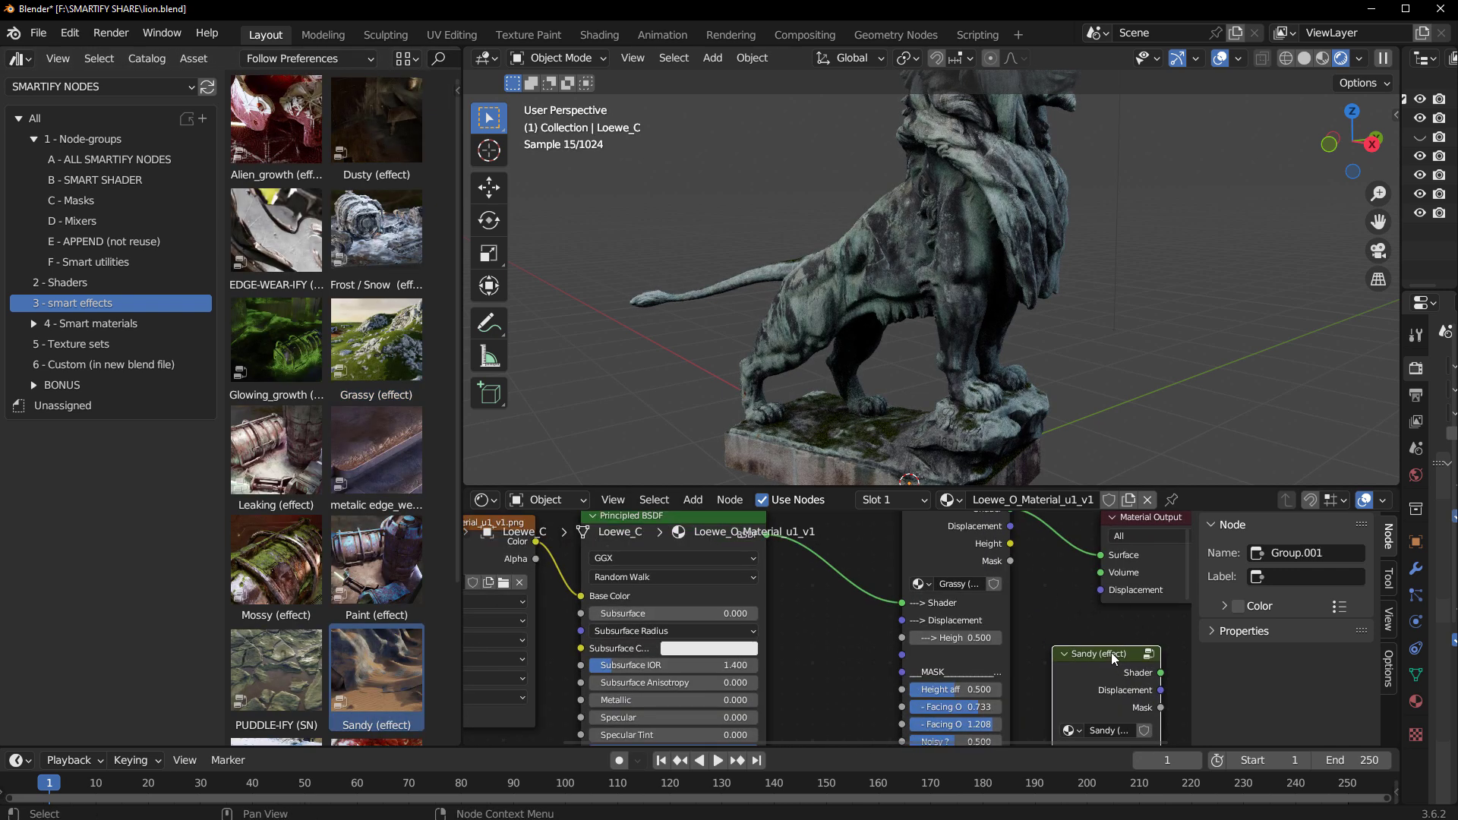
middle_drag(1111, 659, 923, 699)
drag(1012, 606, 1136, 583)
scroll(1027, 678, down, 2)
drag(896, 706, 907, 533)
middle_drag(682, 636, 714, 600)
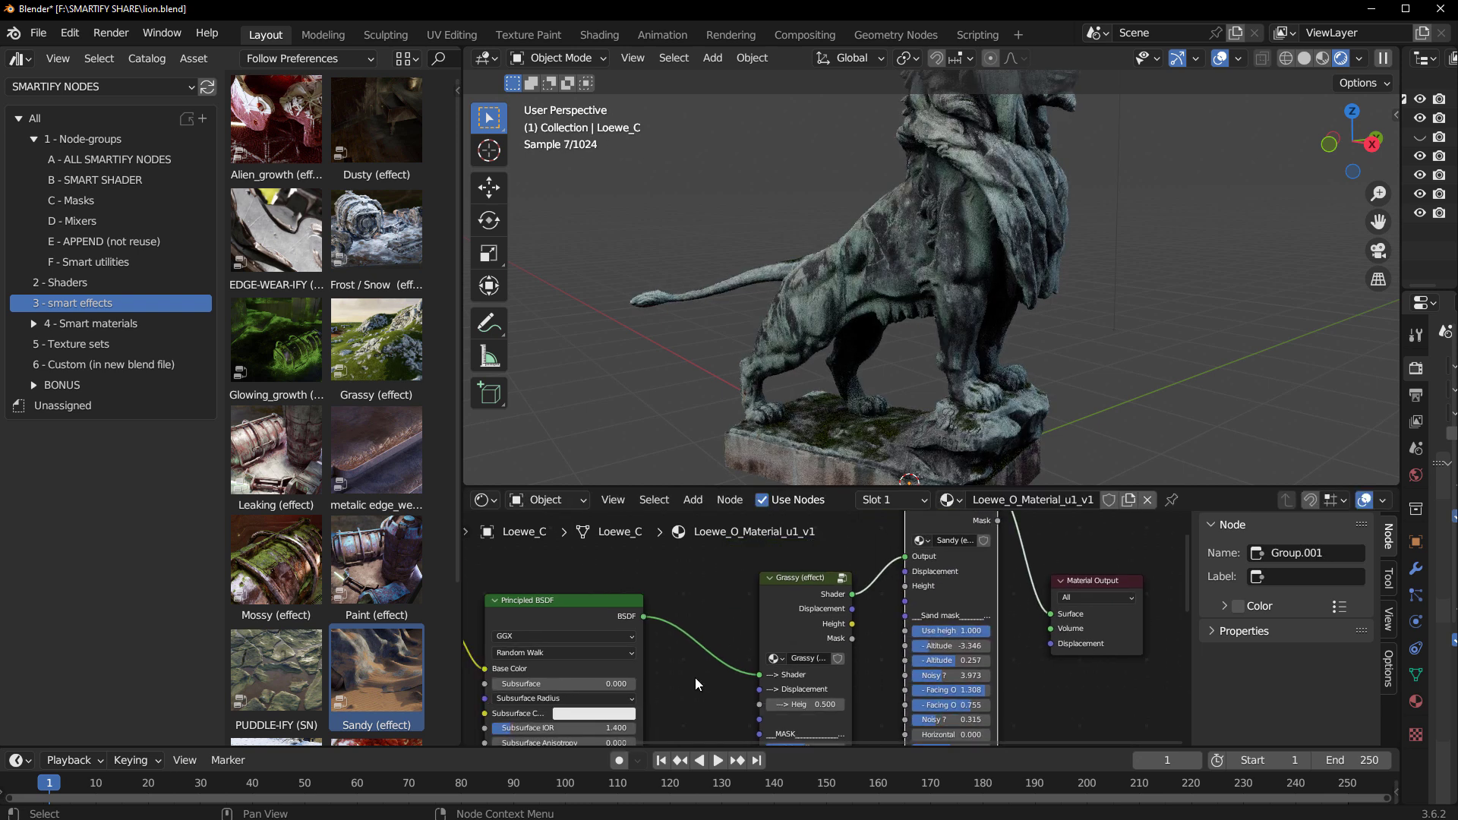
Step: Link the Principled BSDF directly to the Sandy (effect) node's shader input, bypassing the Grassy (effect) node
drag(643, 617, 869, 622)
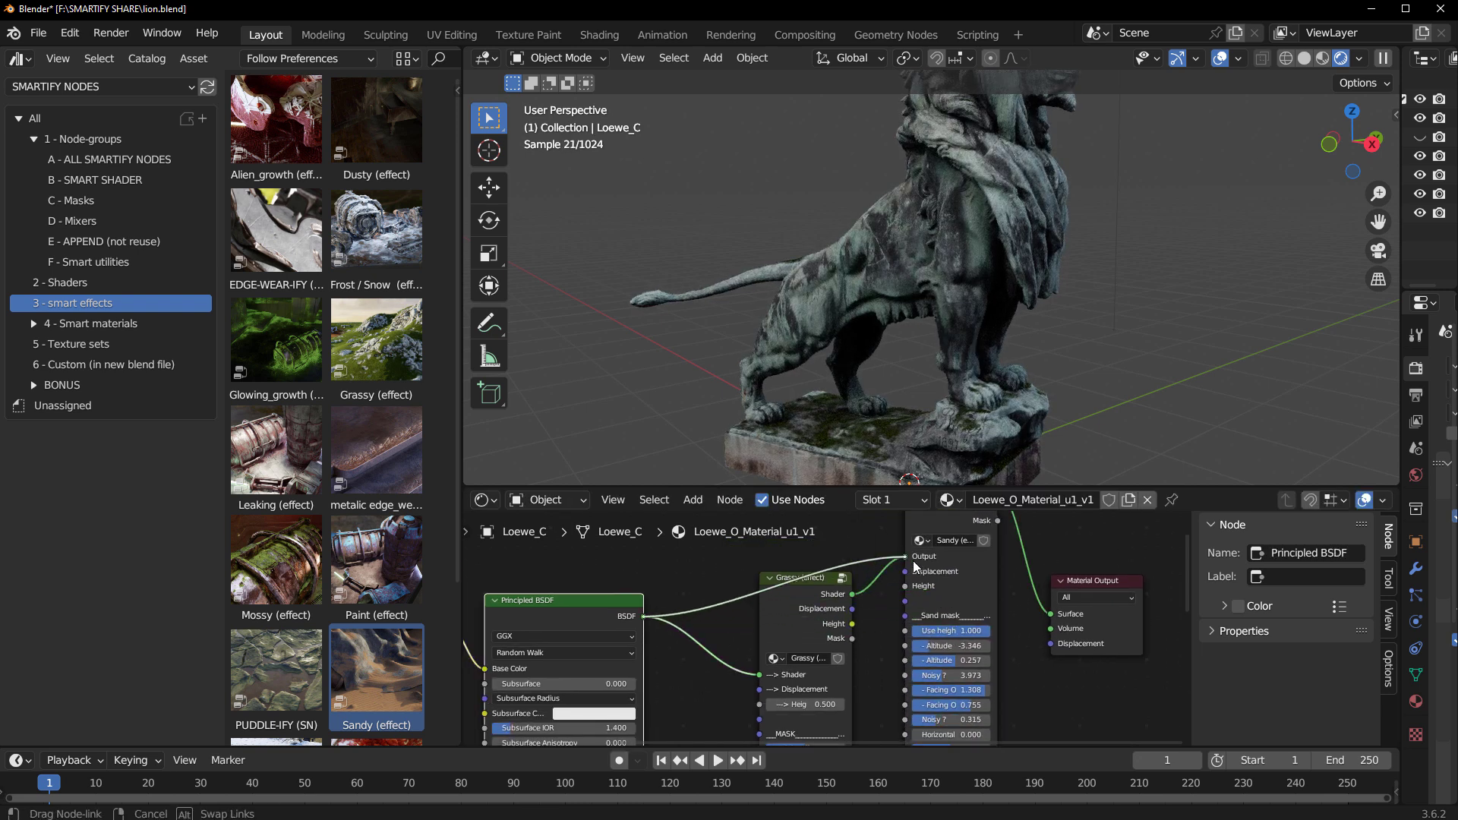
drag(915, 565, 907, 558)
click(966, 585)
Step: Set the Sandy (effect) node's sand mask to a use height of 0.073 and a first altitude of 0.574
middle_drag(982, 320, 961, 284)
shift+middle_drag(953, 360, 997, 349)
scroll(941, 290, up, 3)
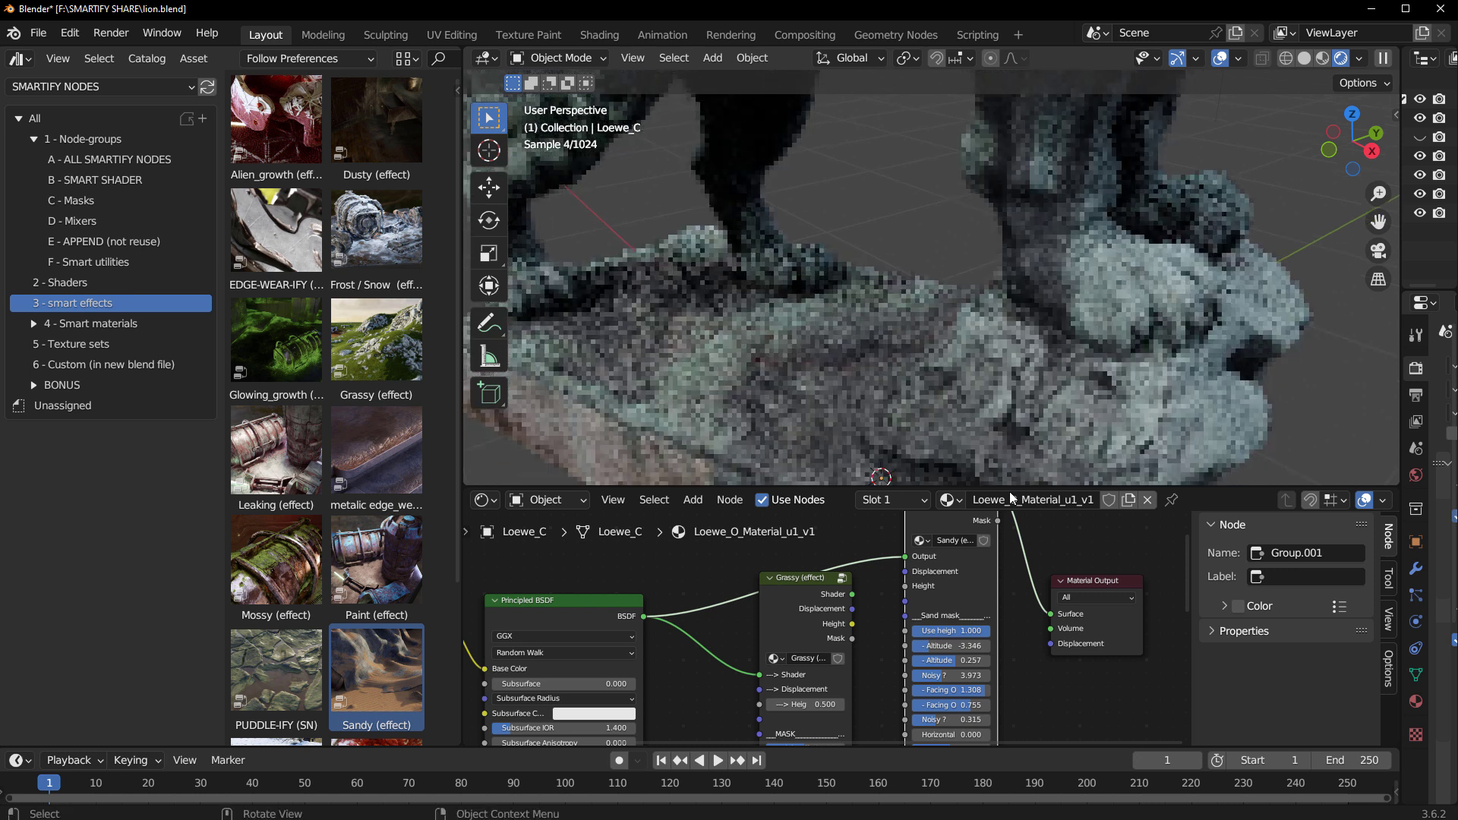
scroll(1028, 622, up, 3)
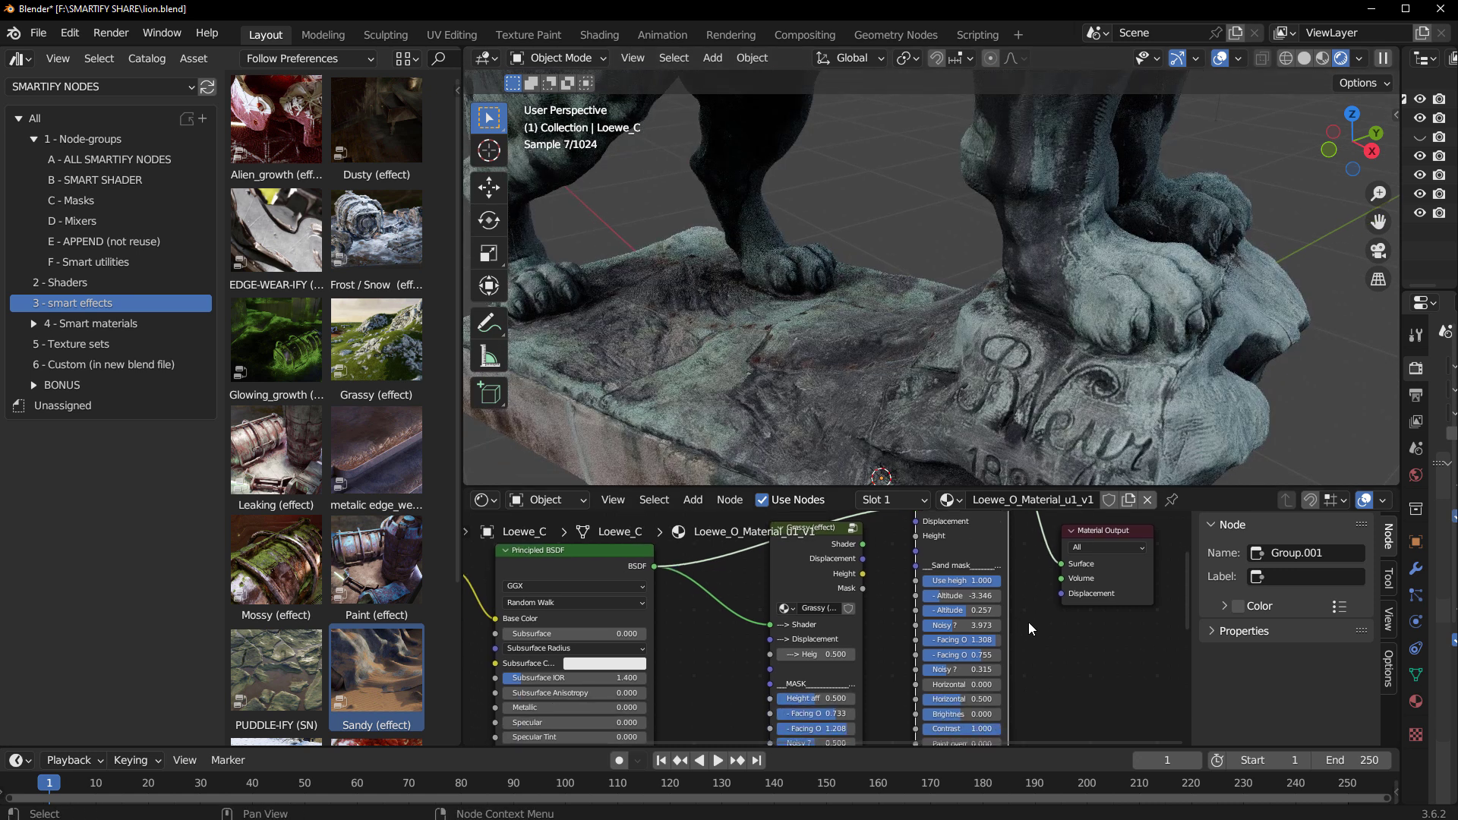
mouse_move(949, 634)
mouse_down()
mouse_move(848, 635)
mouse_move(934, 655)
mouse_up()
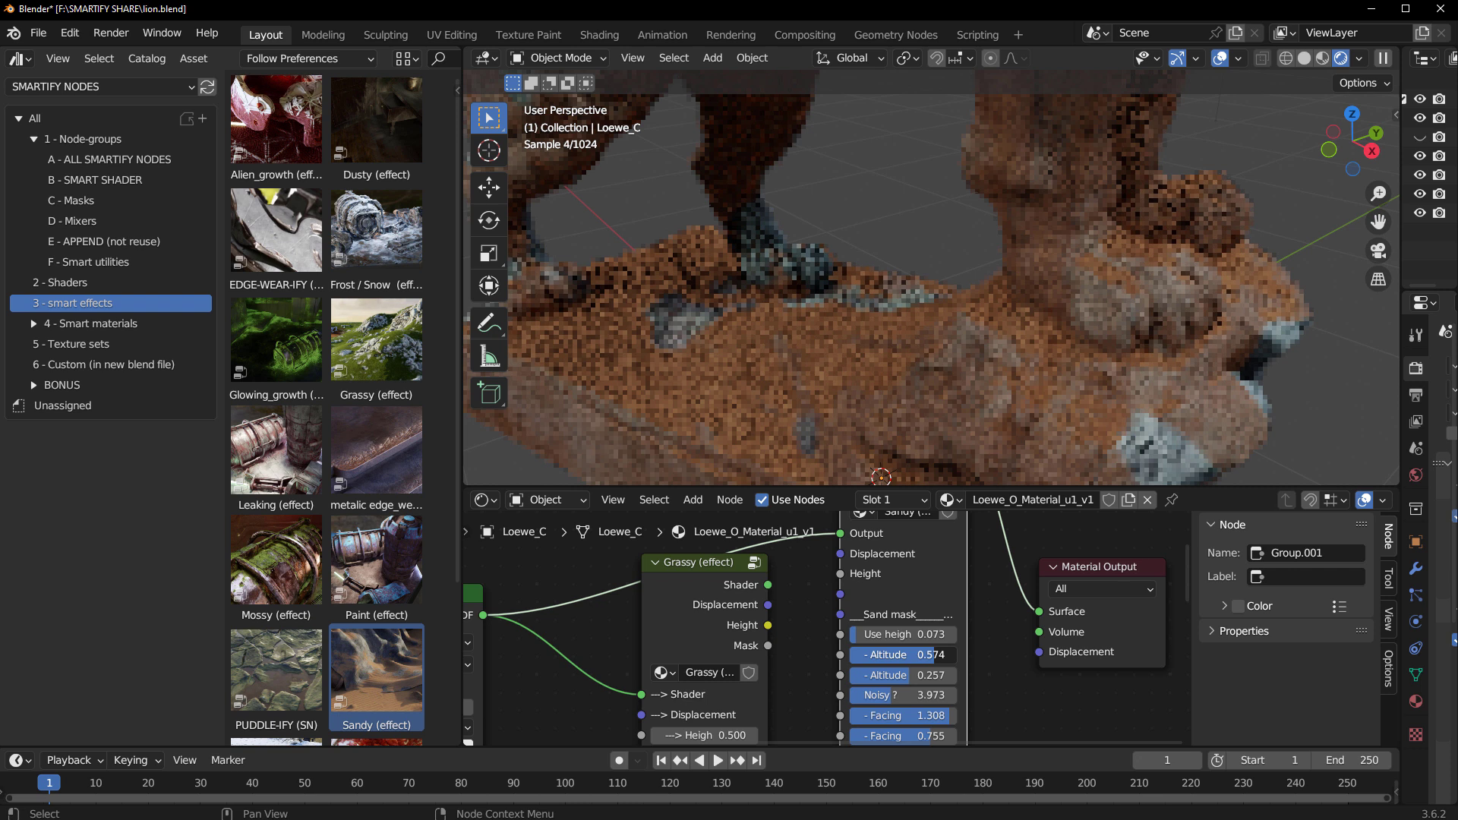
Step: Retune the sand mask with use height 0.340, altitudes 0.441 and 1.057, and first noise value 6.639
scroll(992, 304, down, 8)
scroll(986, 288, up, 2)
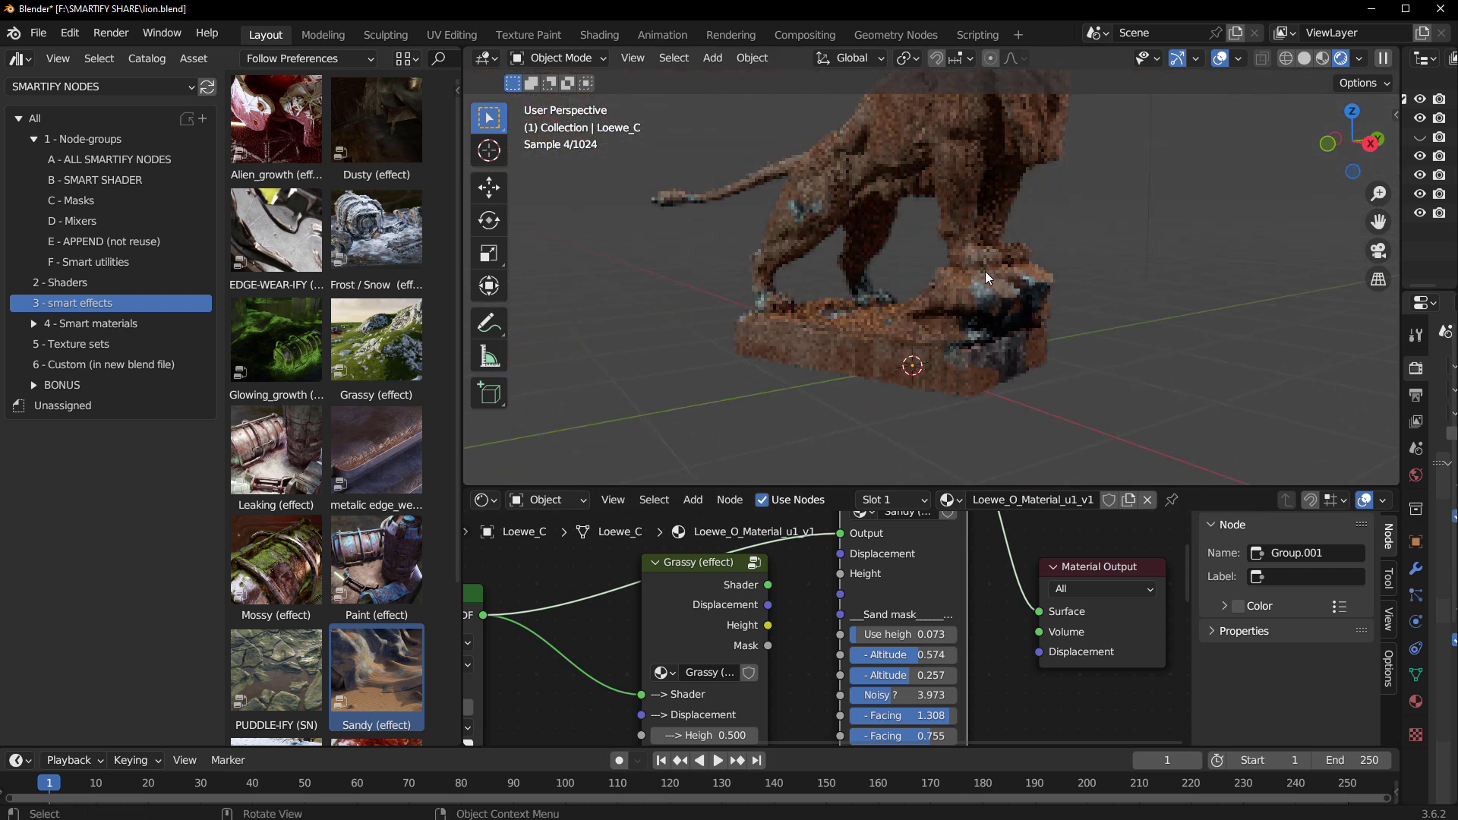
scroll(995, 319, down, 4)
middle_drag(997, 336, 972, 357)
drag(922, 660, 903, 698)
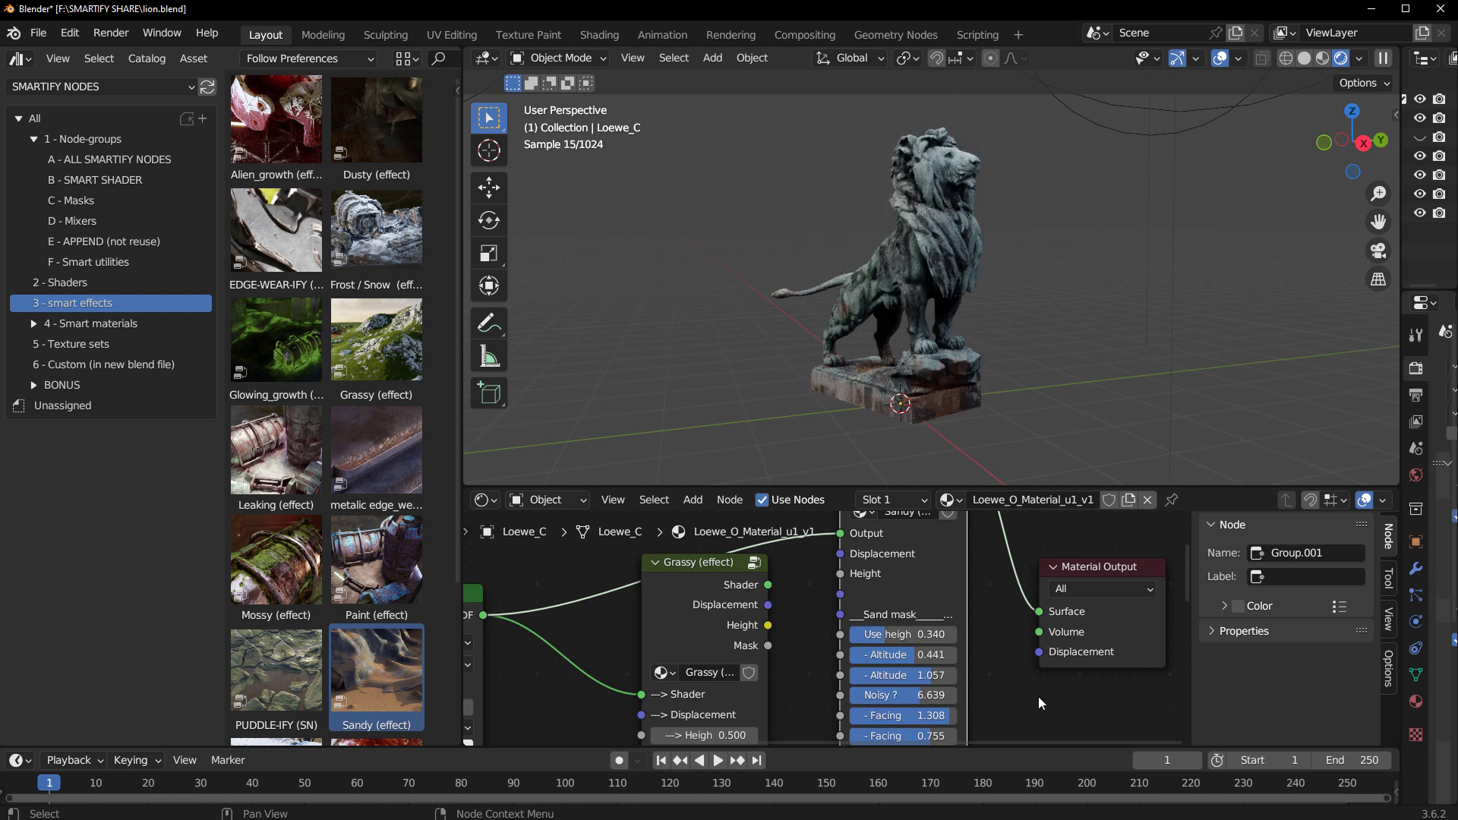
Step: Set the sand mask's second noise value to 0.875 and move the Sandy (effect) node farther from the Grassy (effect) node
middle_drag(1037, 695, 1036, 554)
drag(892, 615, 946, 618)
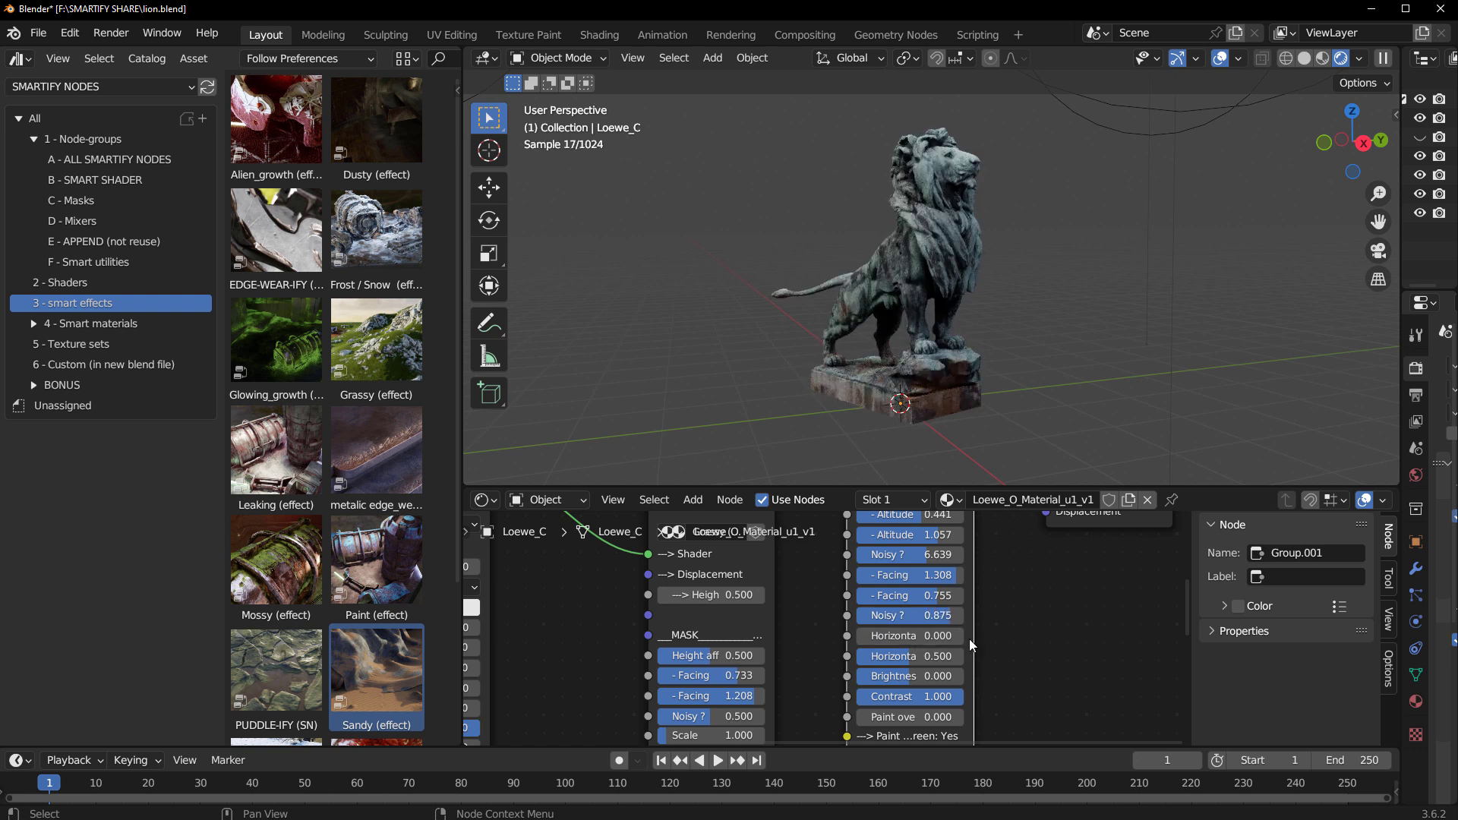
scroll(969, 639, down, 4)
middle_drag(903, 723, 913, 651)
scroll(913, 652, up, 5)
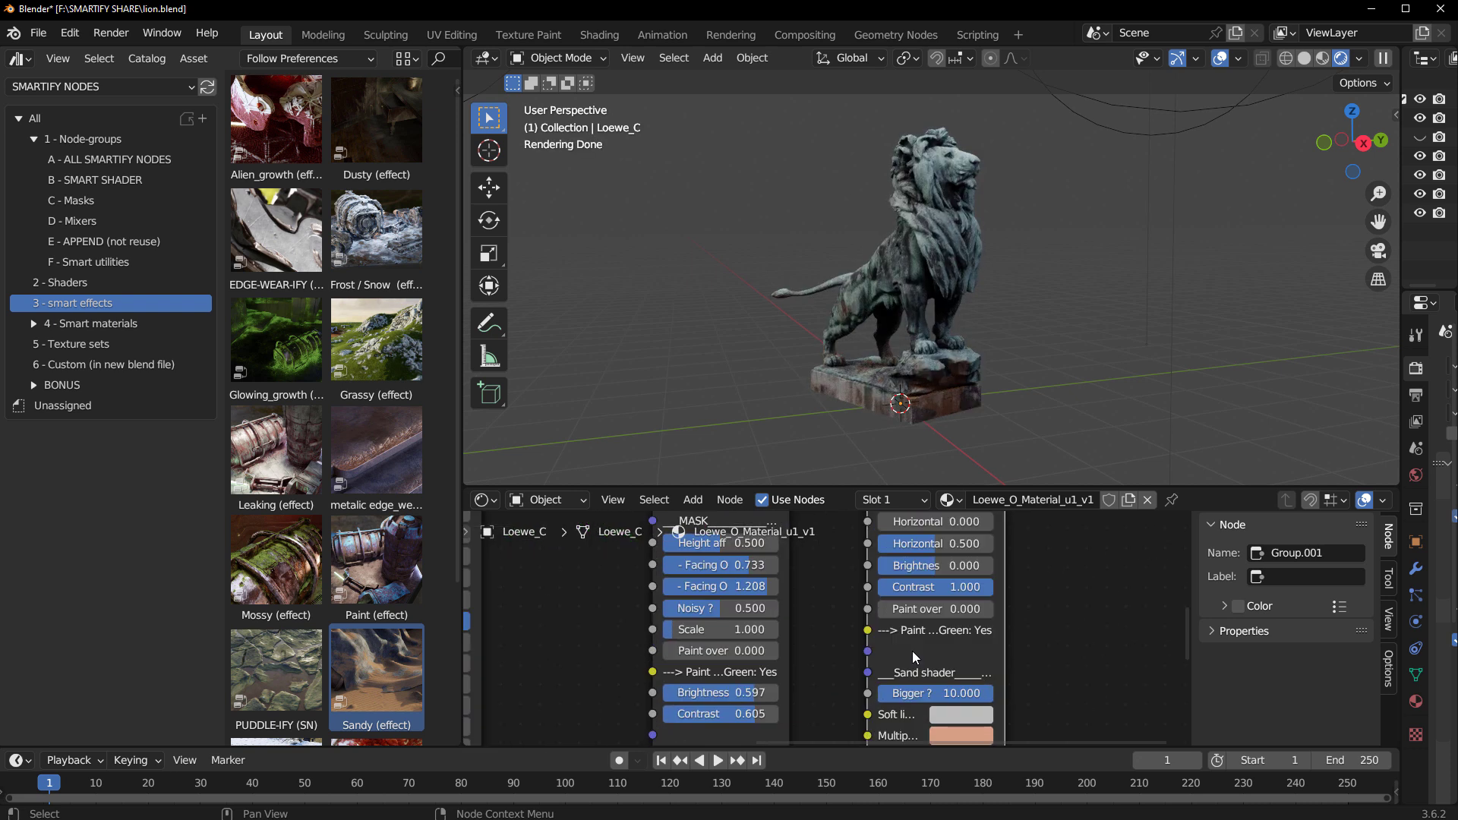
ctrl+middle_drag(799, 289, 972, 349)
drag(883, 599, 955, 585)
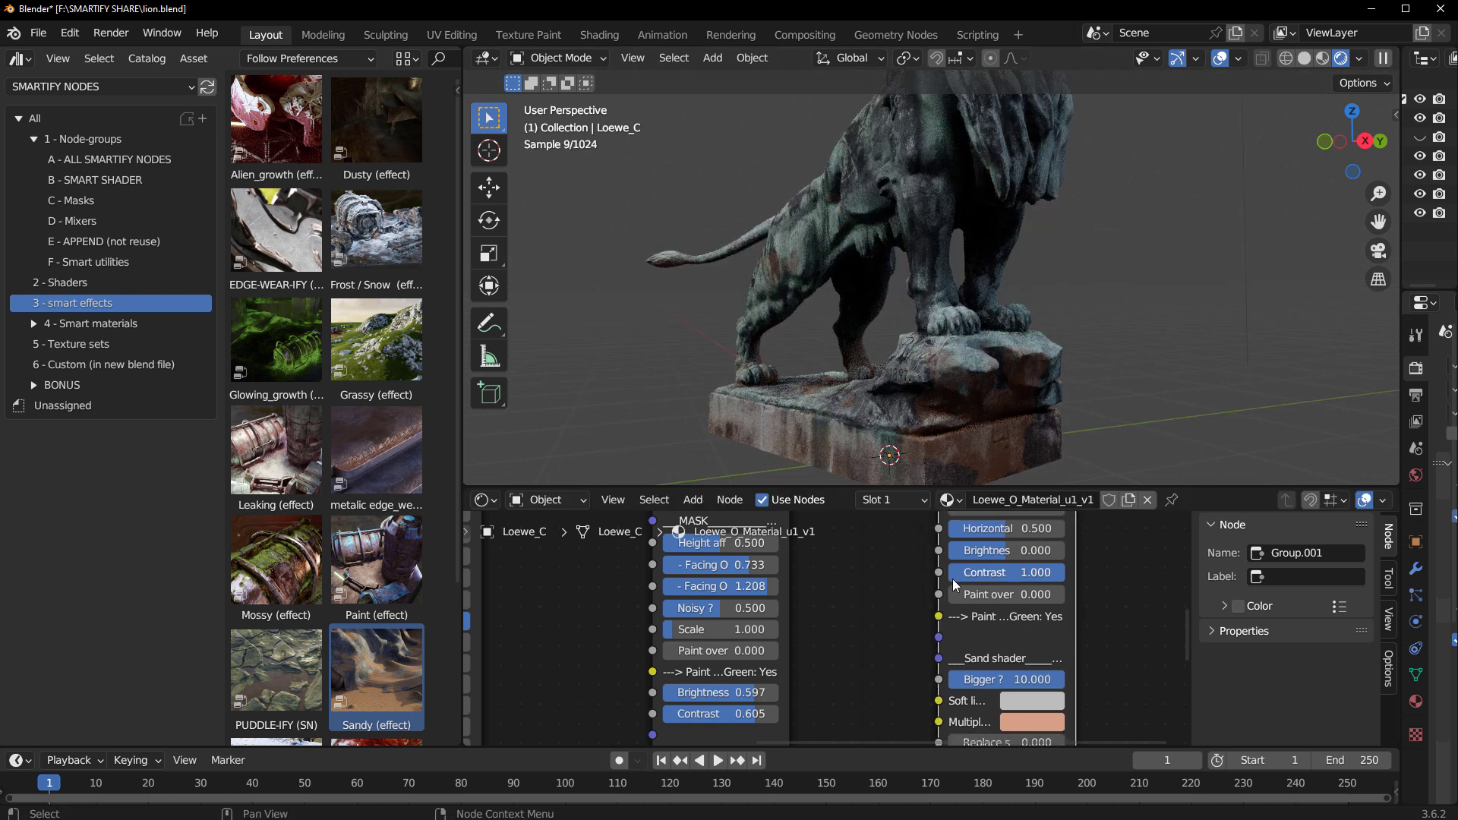
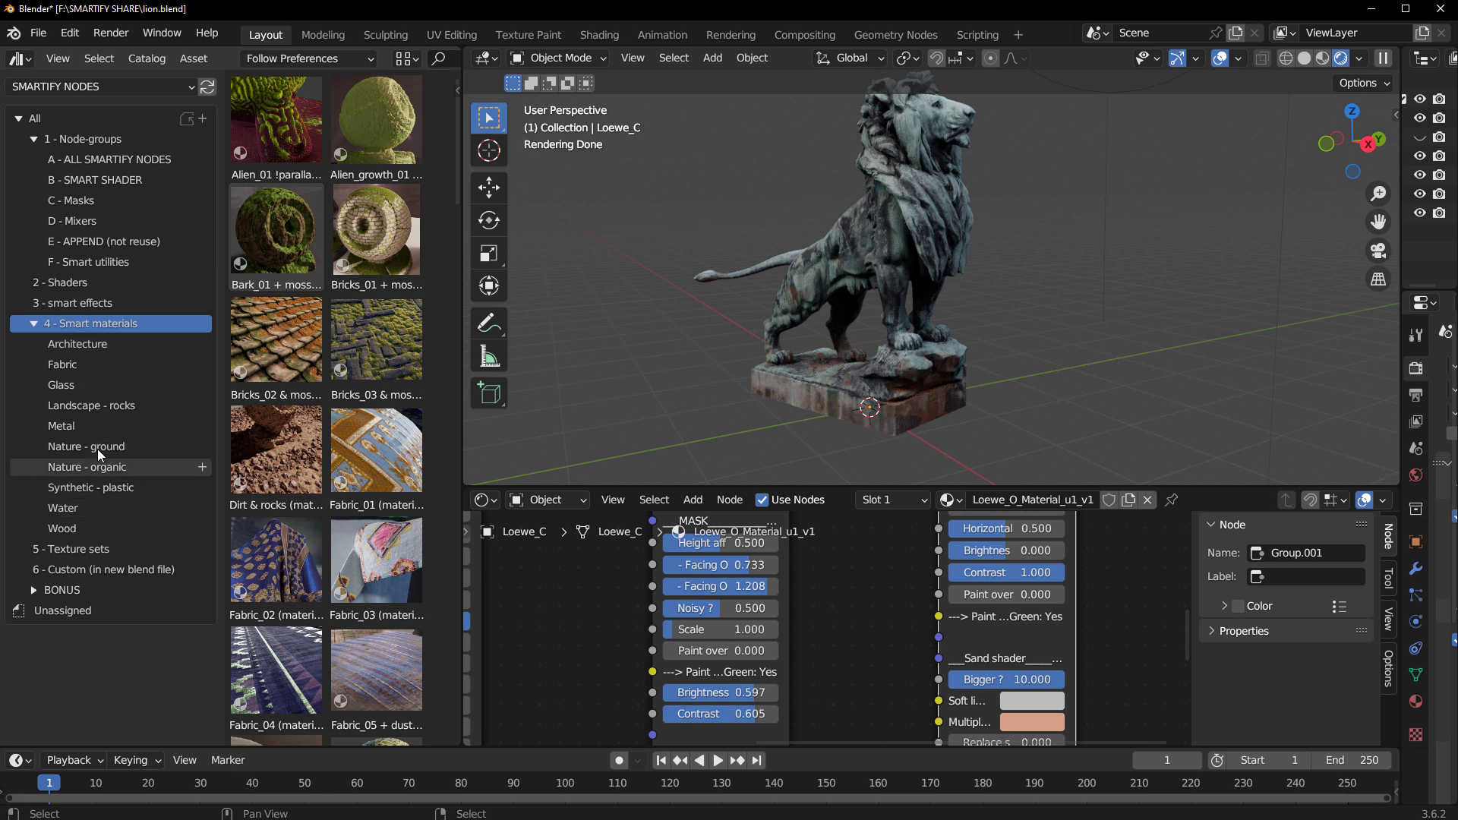
Step: Browse the Fabric, Glass, Metal and Water categories of the smart materials
click(84, 350)
click(85, 365)
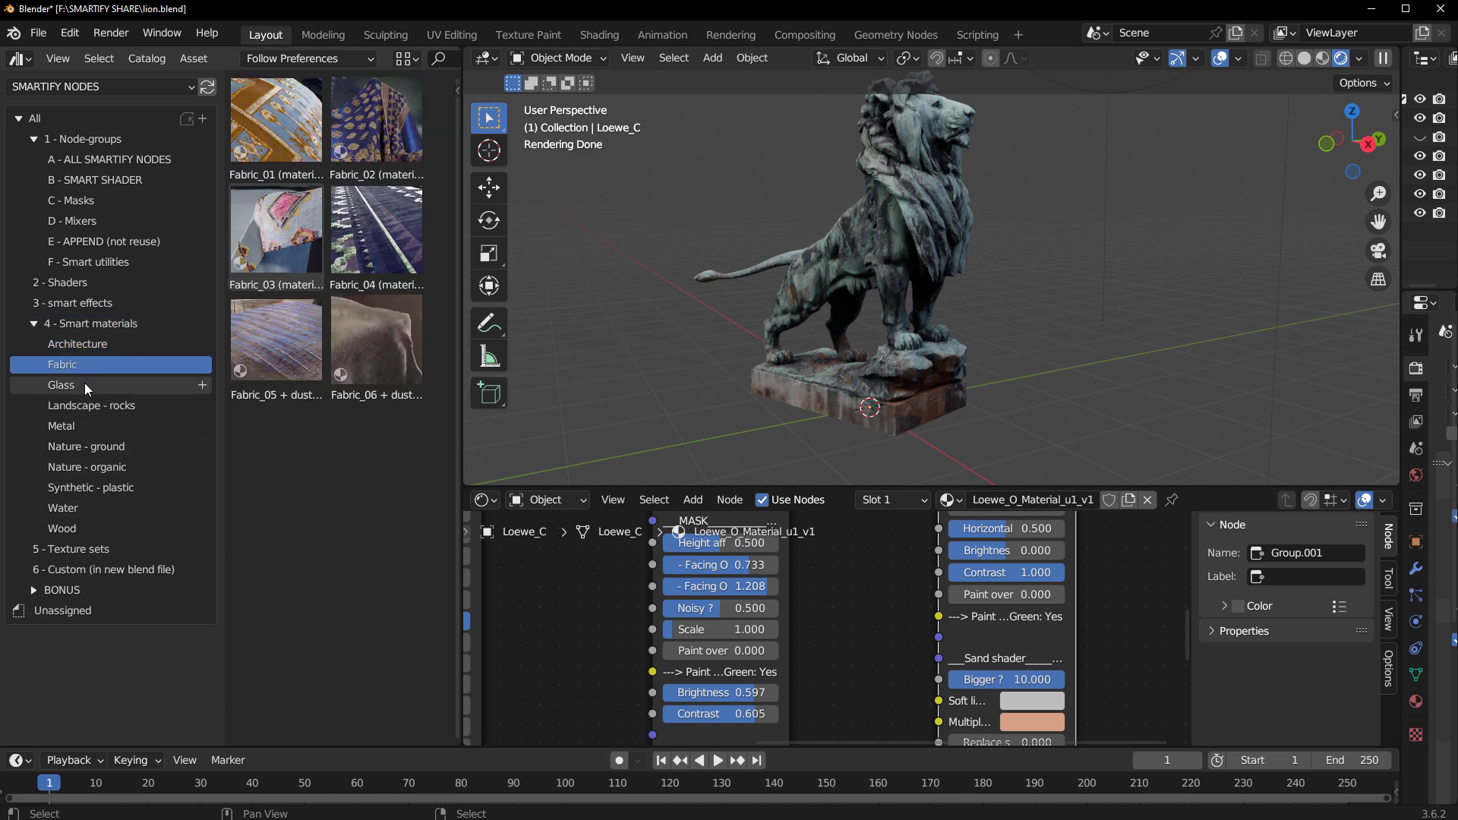
click(85, 384)
click(84, 427)
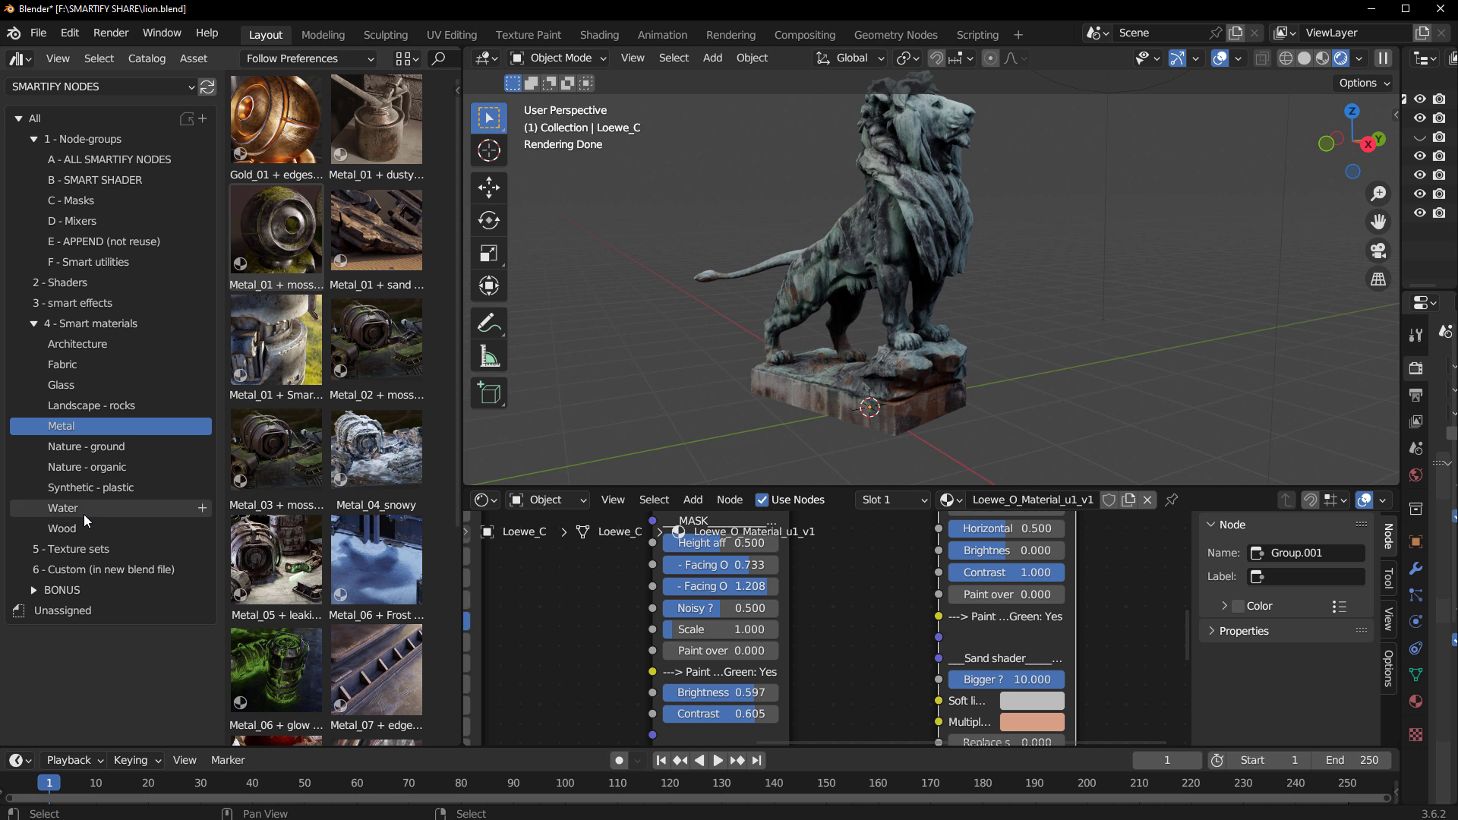
click(83, 512)
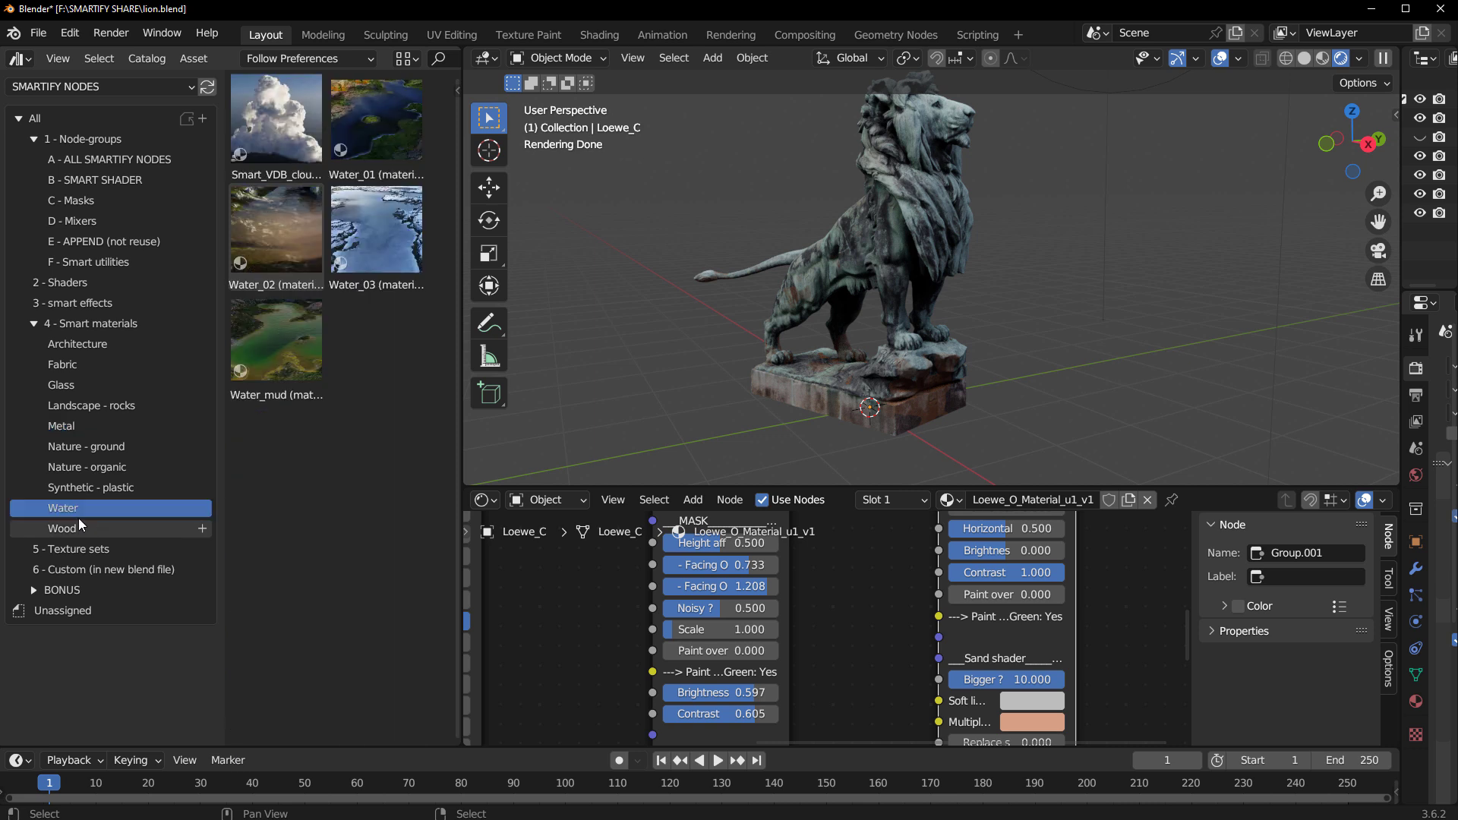
Step: Apply the Medieval_wall_01 + moss material from the Architecture smart materials to the lion statue
click(86, 348)
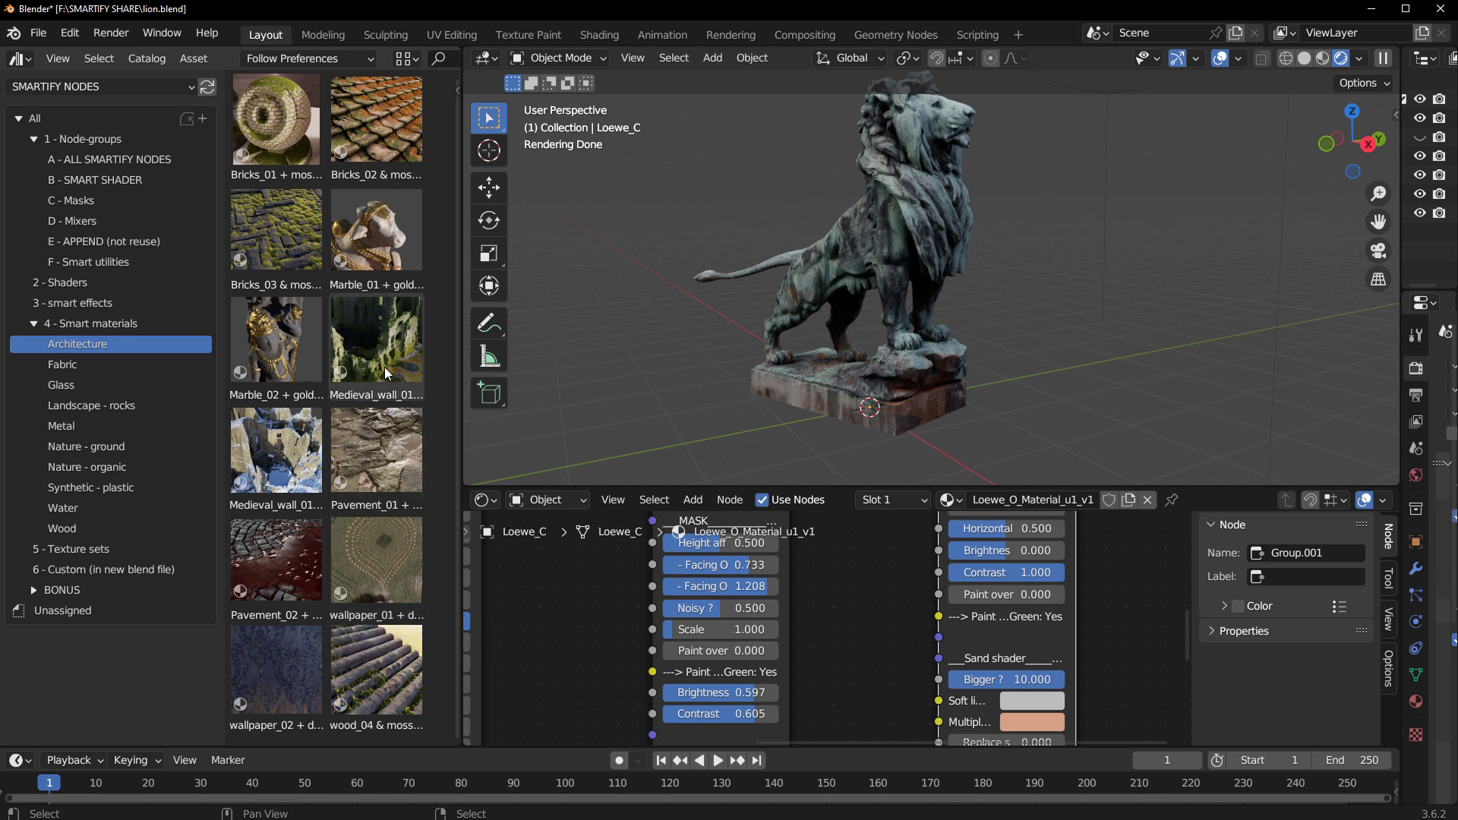
drag(373, 355, 897, 221)
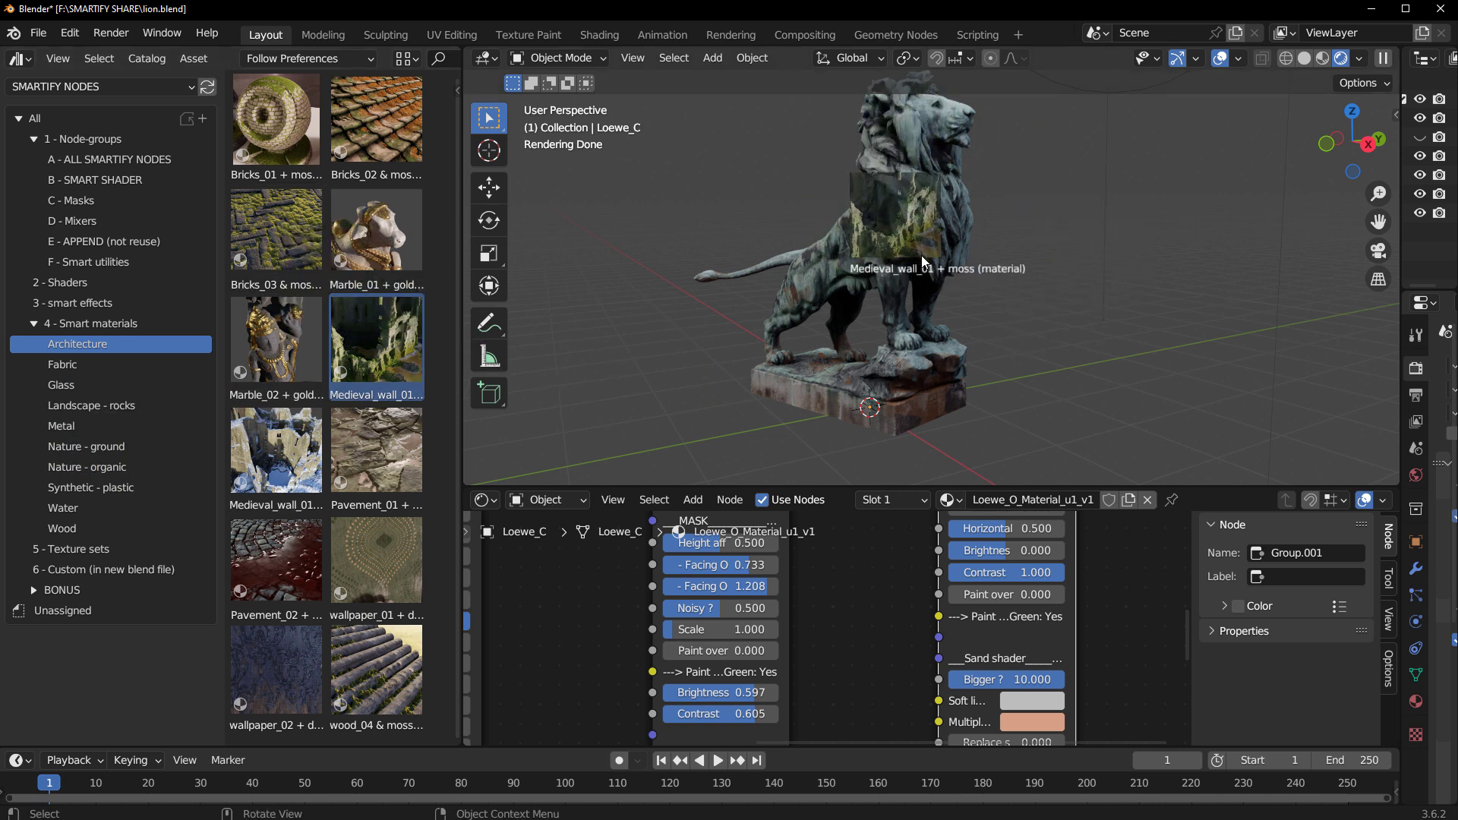
drag(922, 260, 922, 261)
middle_drag(922, 256, 951, 289)
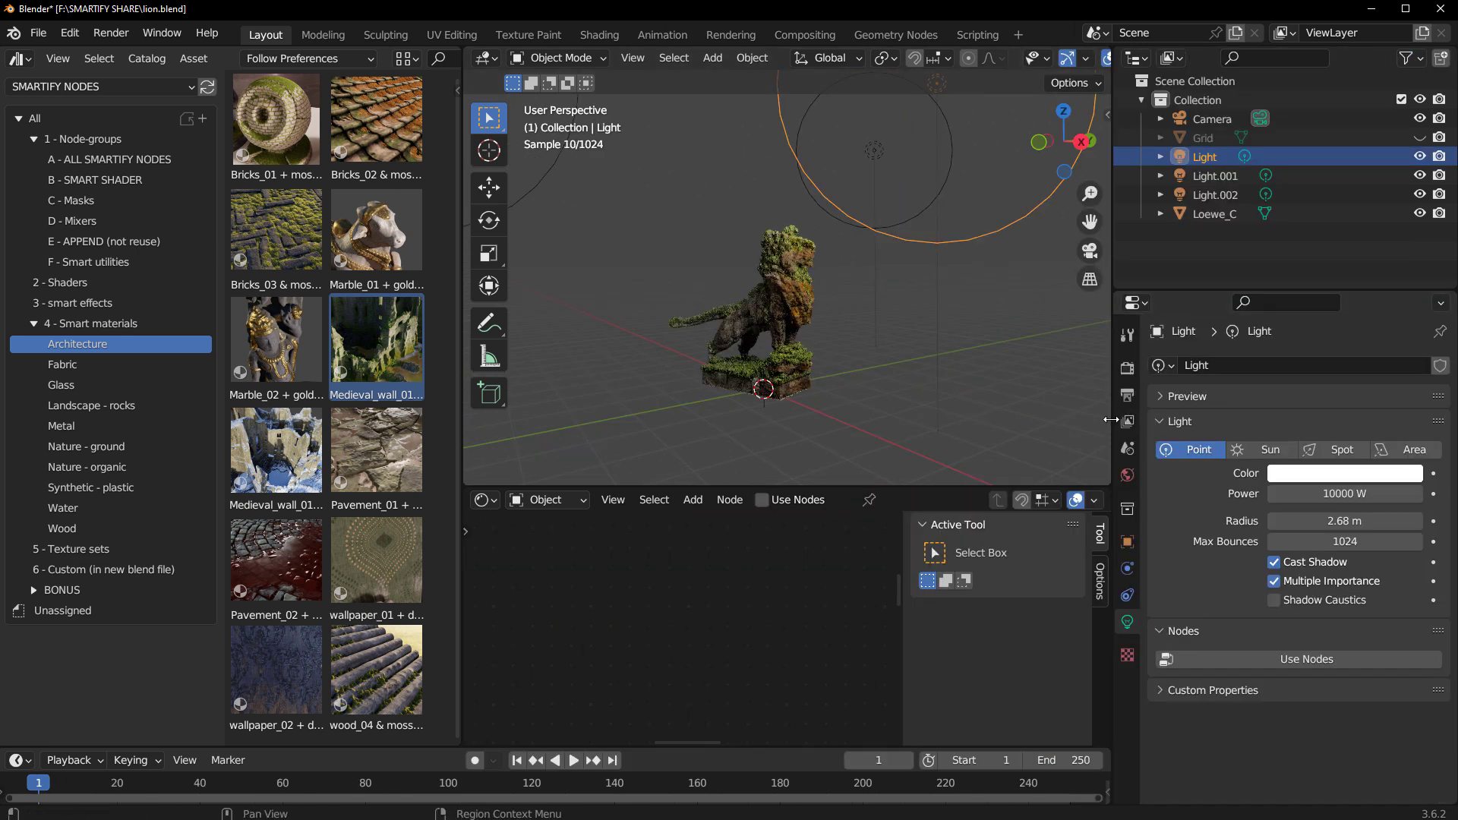
Step: Switch the Cycles render device to GPU and reselect the lion statue for a close view
drag(1155, 393, 1319, 392)
click(1351, 367)
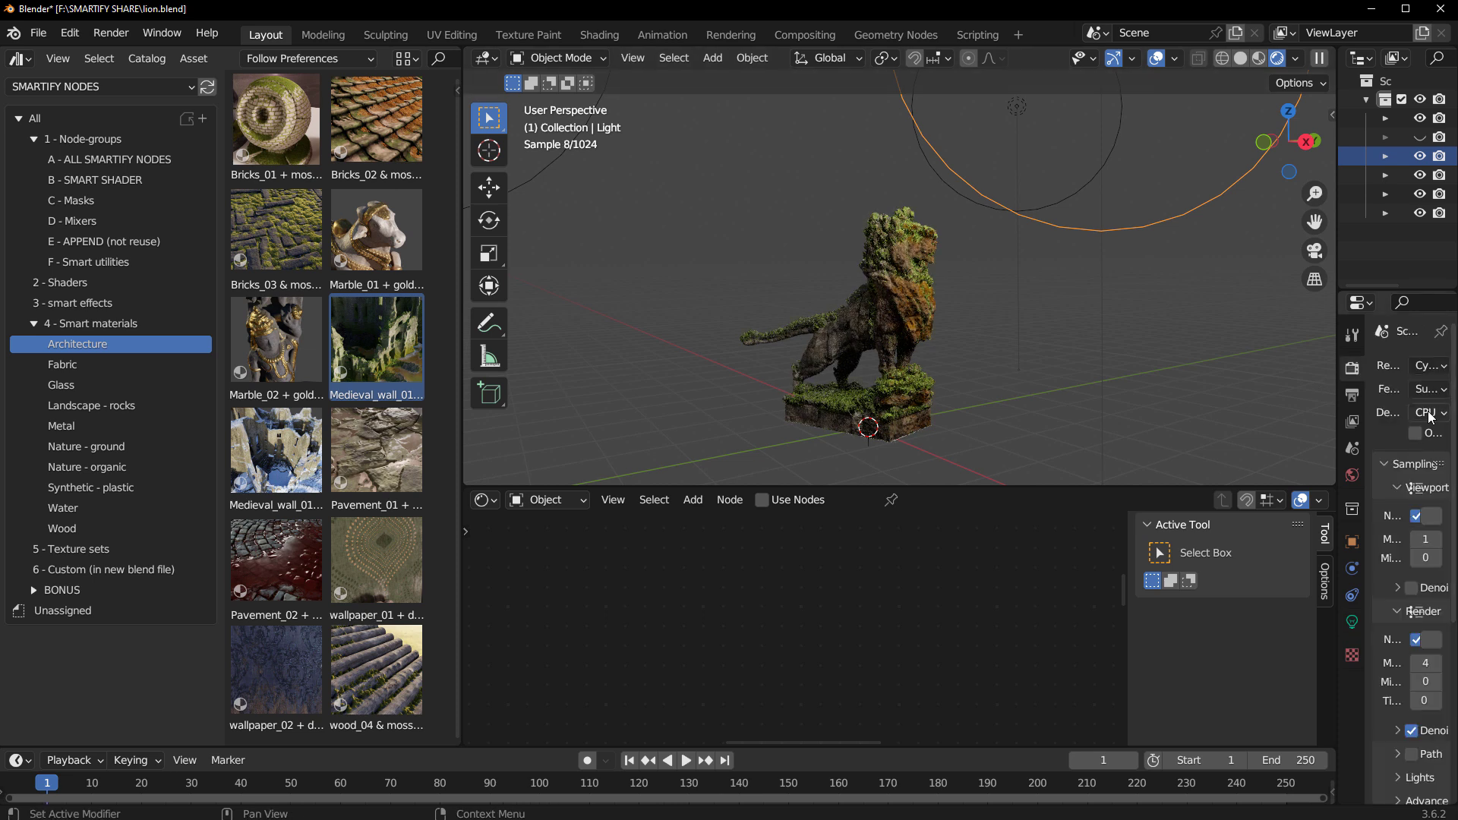
scroll(888, 258, up, 5)
click(889, 258)
middle_drag(1078, 382, 942, 450)
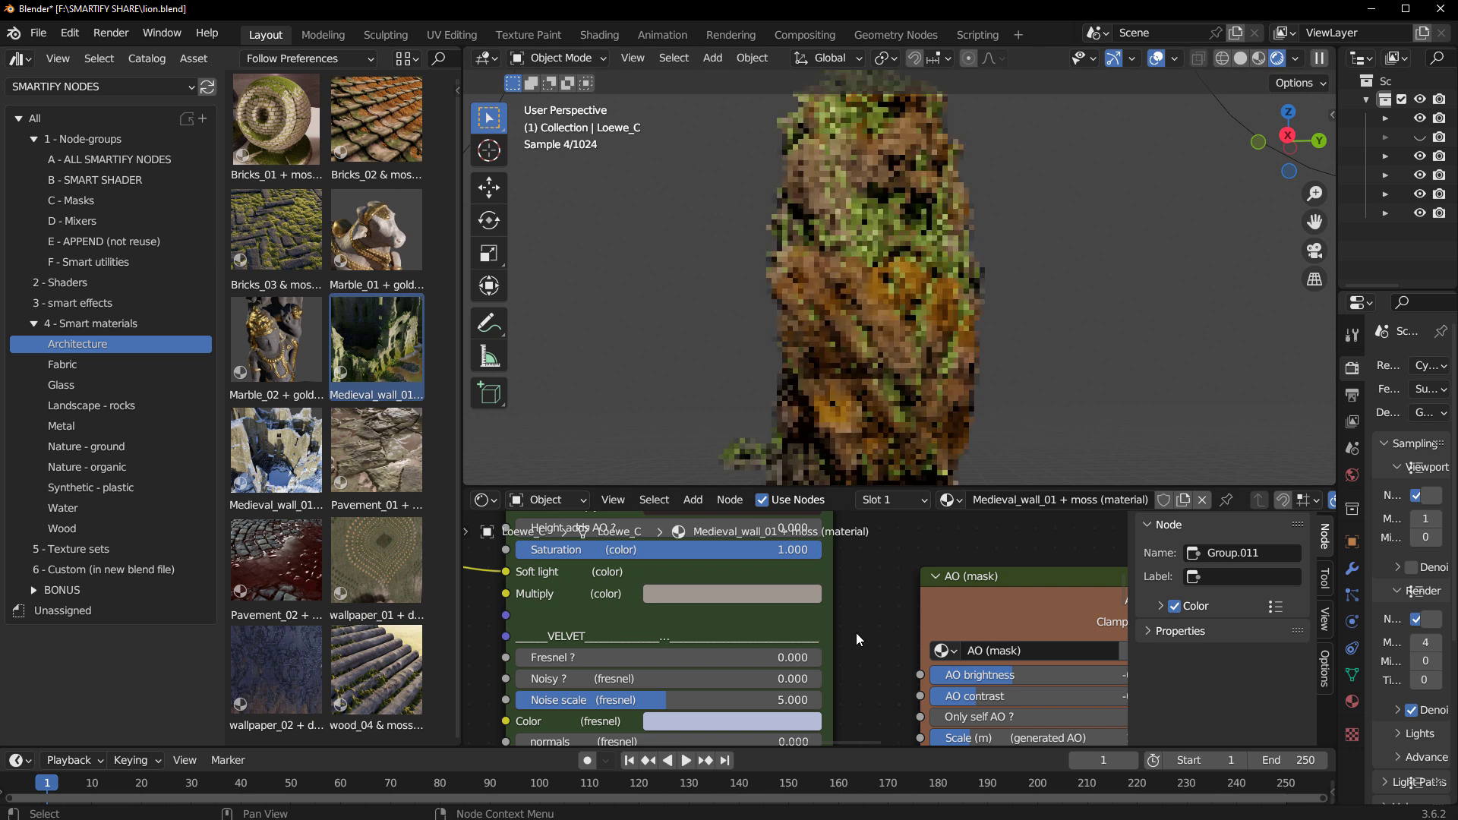
Step: Enlarge the node editor and set the moss node's Height affects moss growth to 0.369
scroll(855, 631, down, 5)
scroll(856, 638, down, 2)
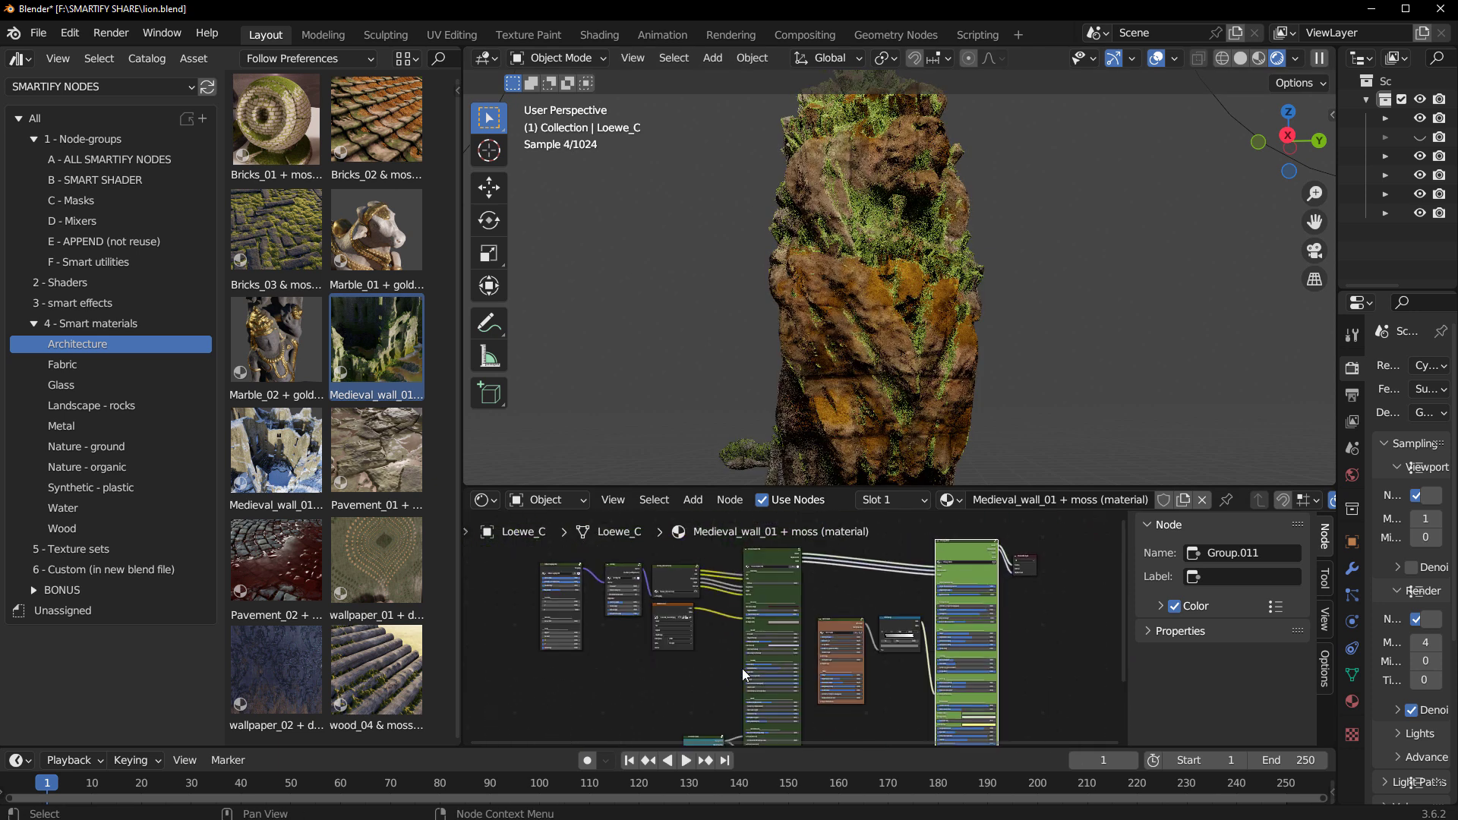
drag(633, 486, 632, 399)
mouse_move(887, 689)
middle_down()
mouse_move(791, 585)
mouse_move(863, 600)
mouse_move(895, 692)
middle_up()
scroll(817, 484, up, 7)
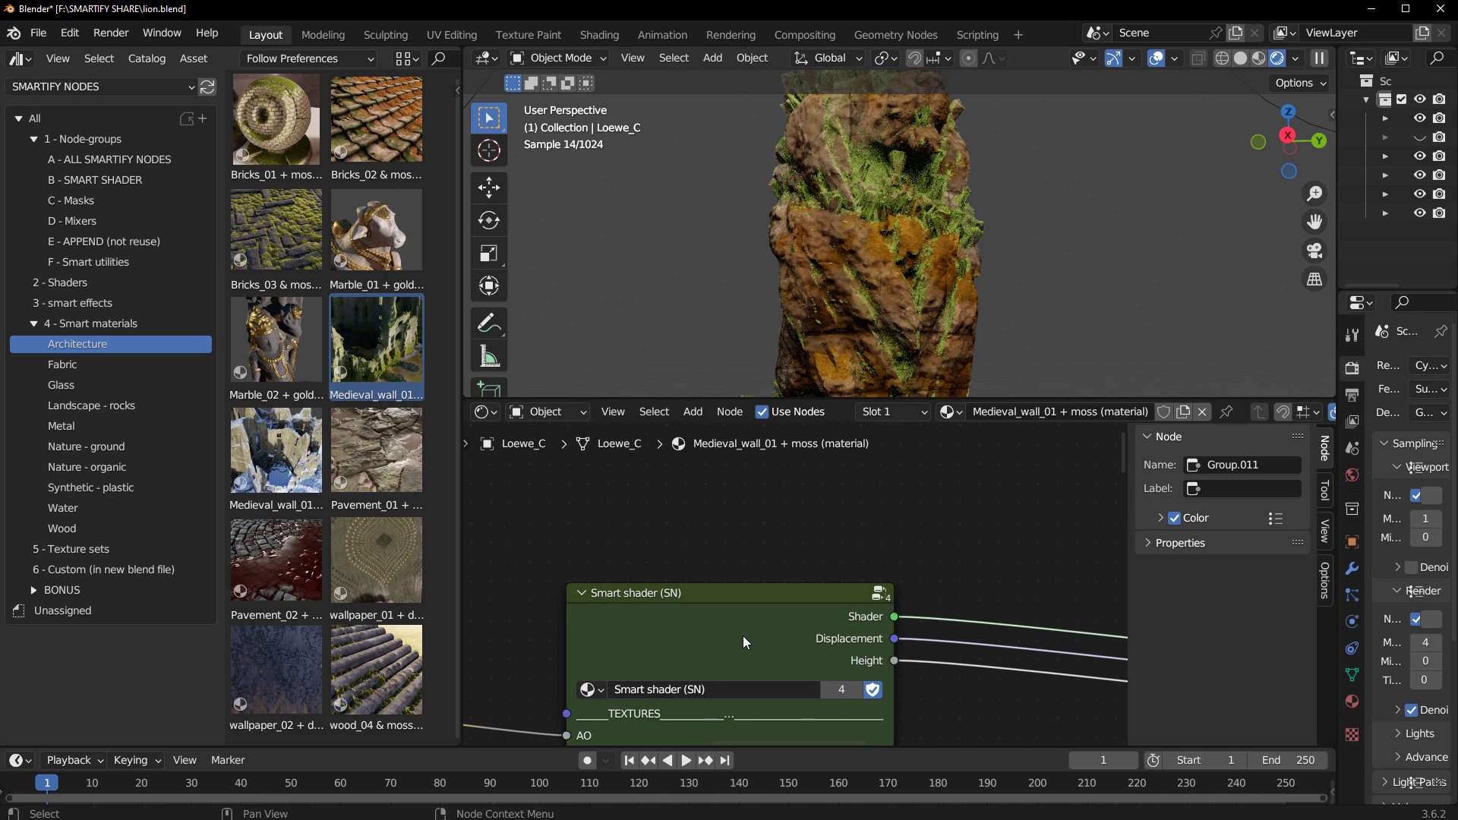
middle_drag(743, 636, 618, 592)
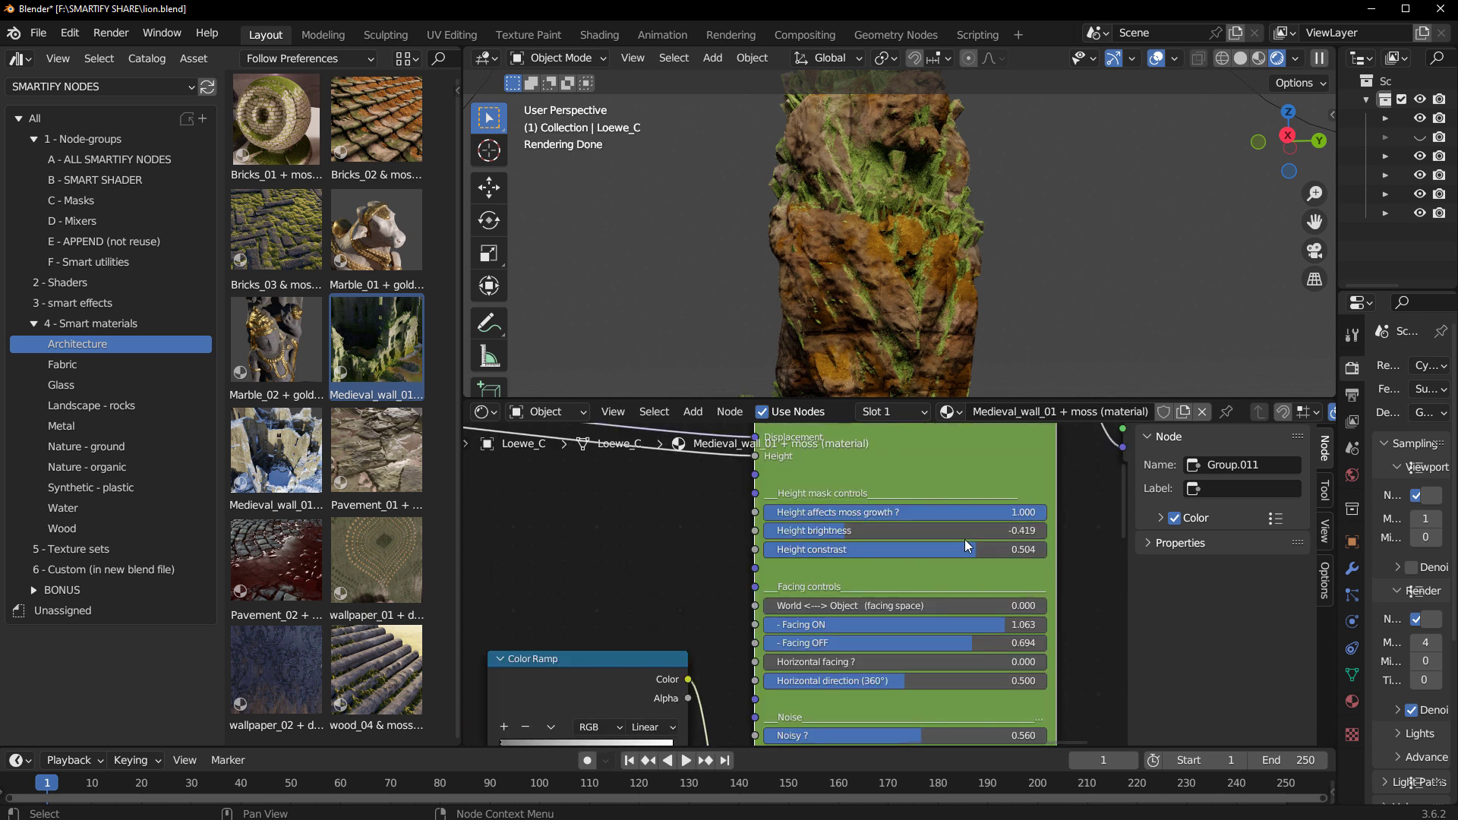
drag(1004, 512, 866, 512)
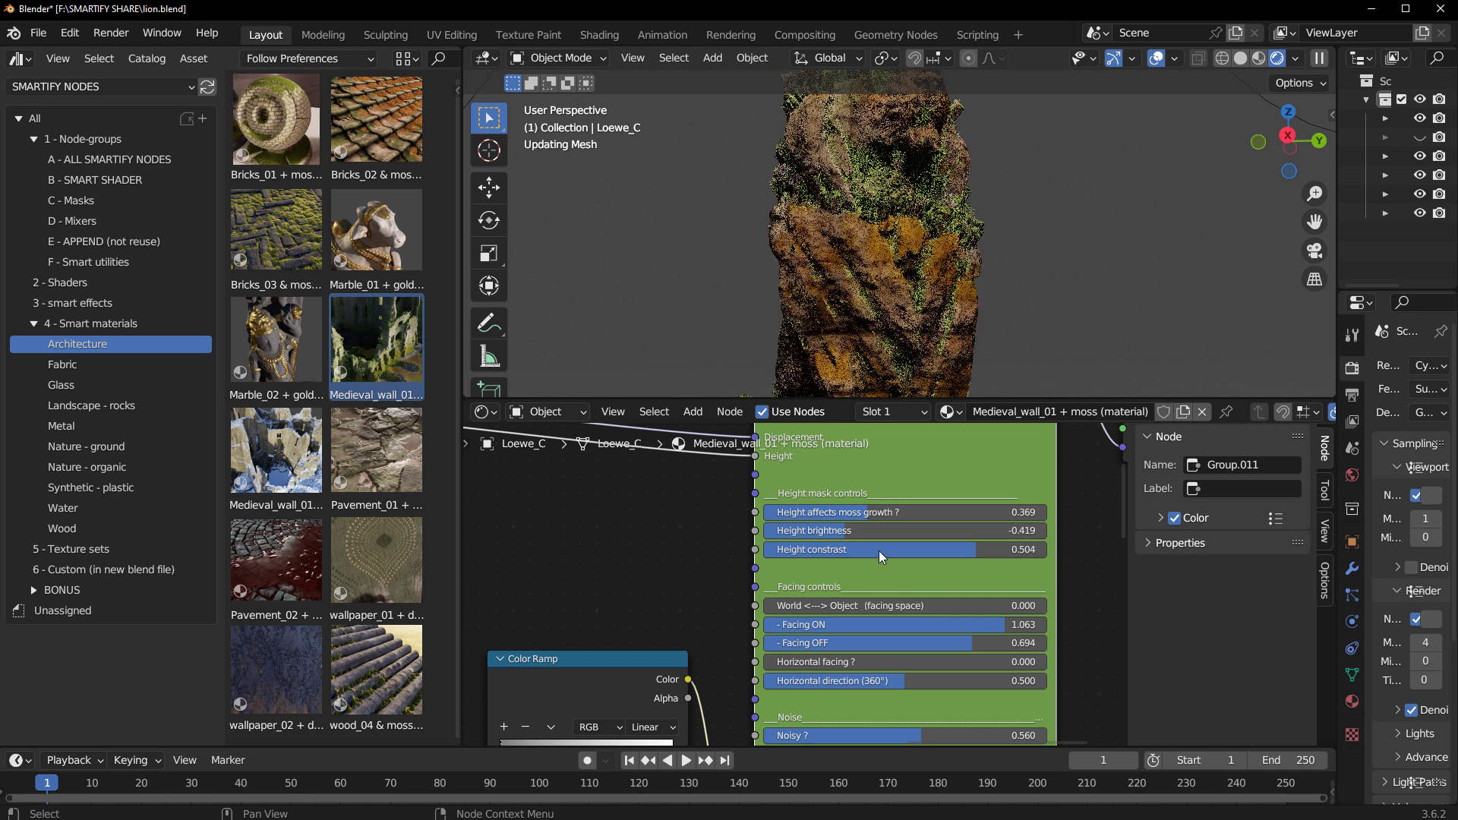
Step: Examine the additional, overall, moss shader and moss relief settings of the green moss node
middle_drag(667, 630, 662, 443)
middle_drag(657, 660, 579, 459)
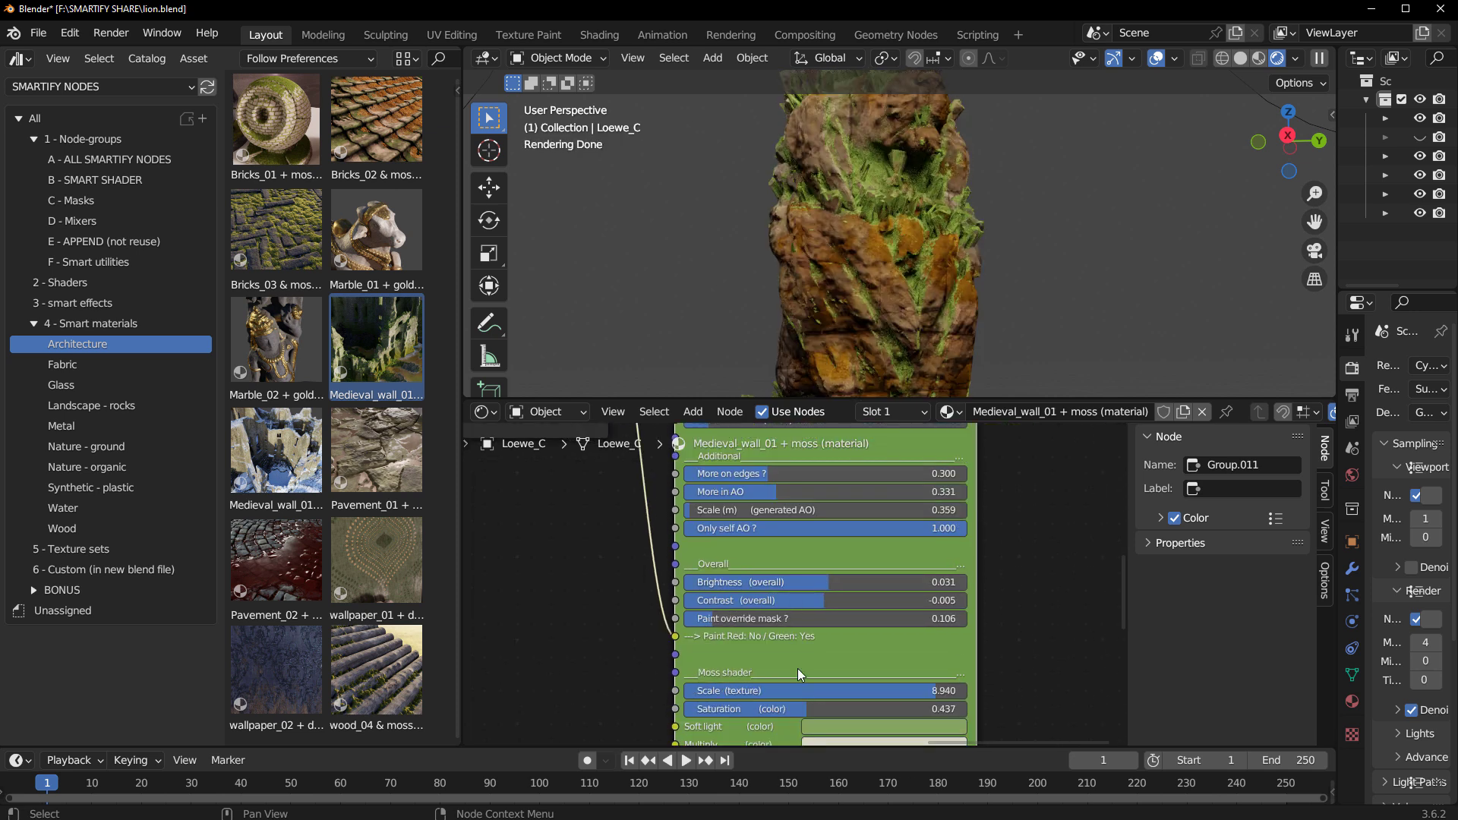
middle_drag(1046, 683, 1044, 637)
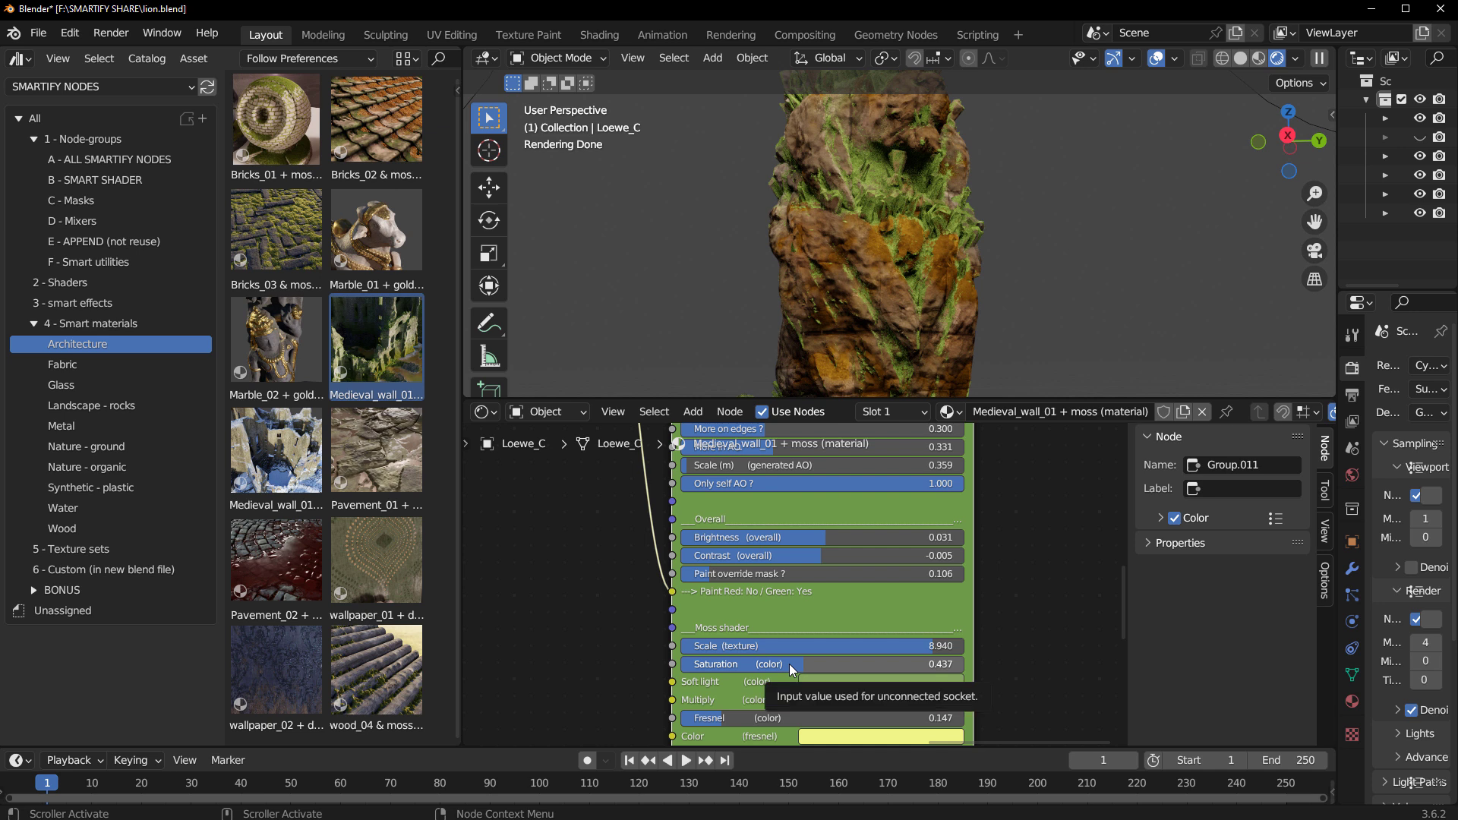
scroll(789, 664, down, 6)
middle_drag(1009, 656, 992, 472)
scroll(728, 584, up, 2)
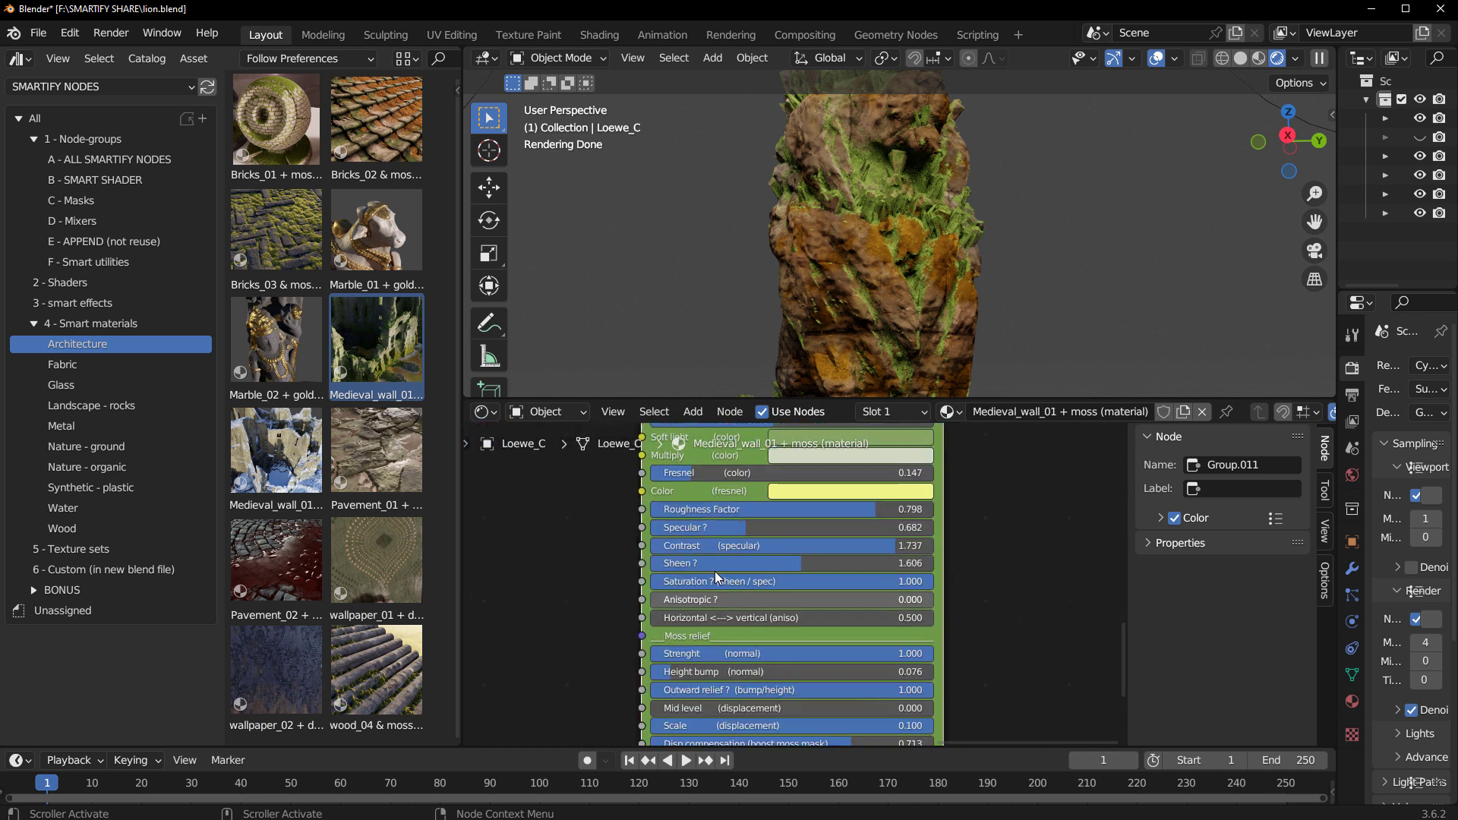
scroll(704, 590, down, 2)
scroll(704, 590, up, 2)
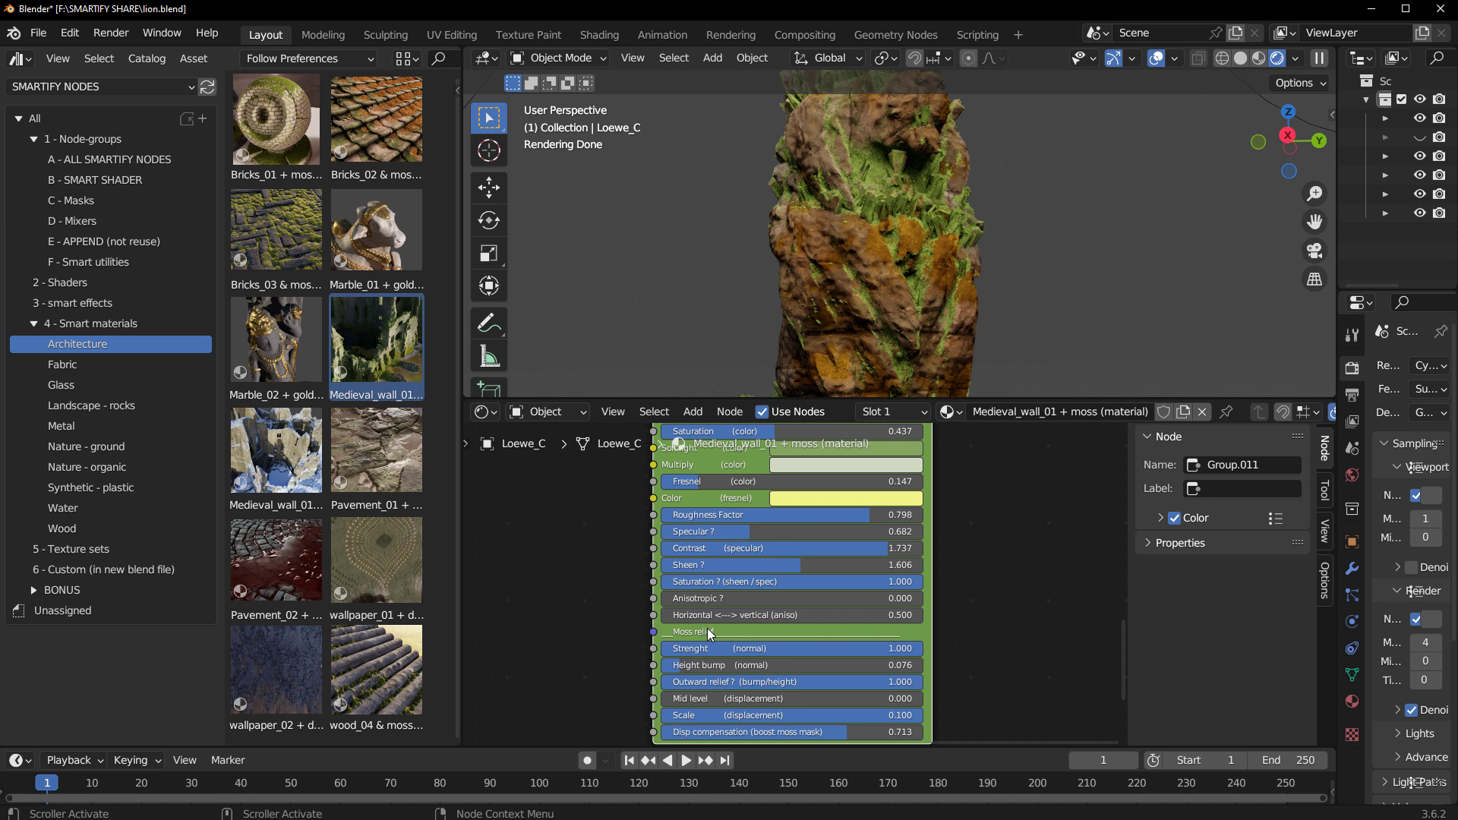
Step: Apply the Alien_01 !parallax! material from the Nature - organic smart materials to the lion and view the whole statue
click(67, 510)
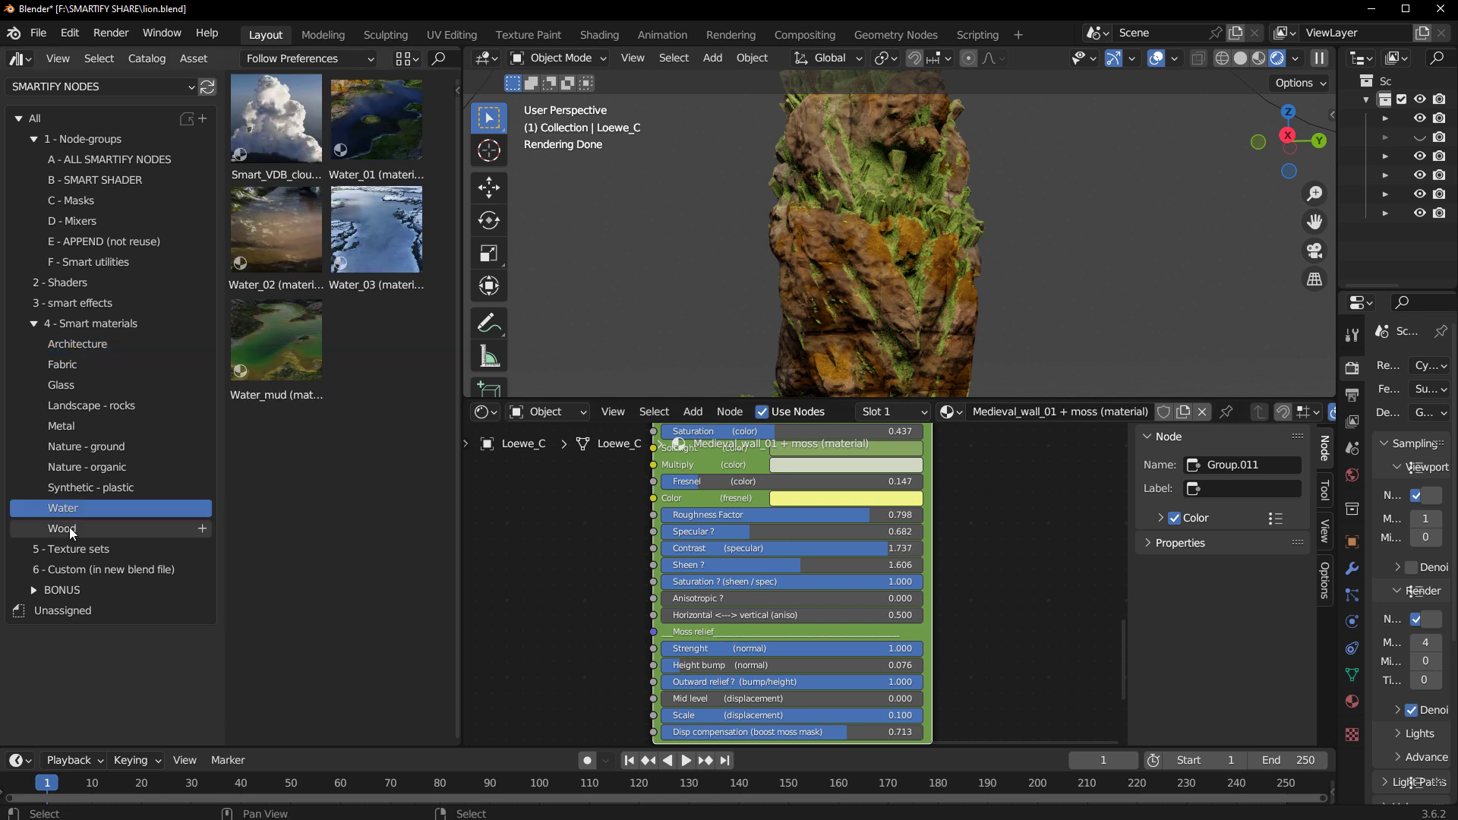
click(70, 489)
click(78, 467)
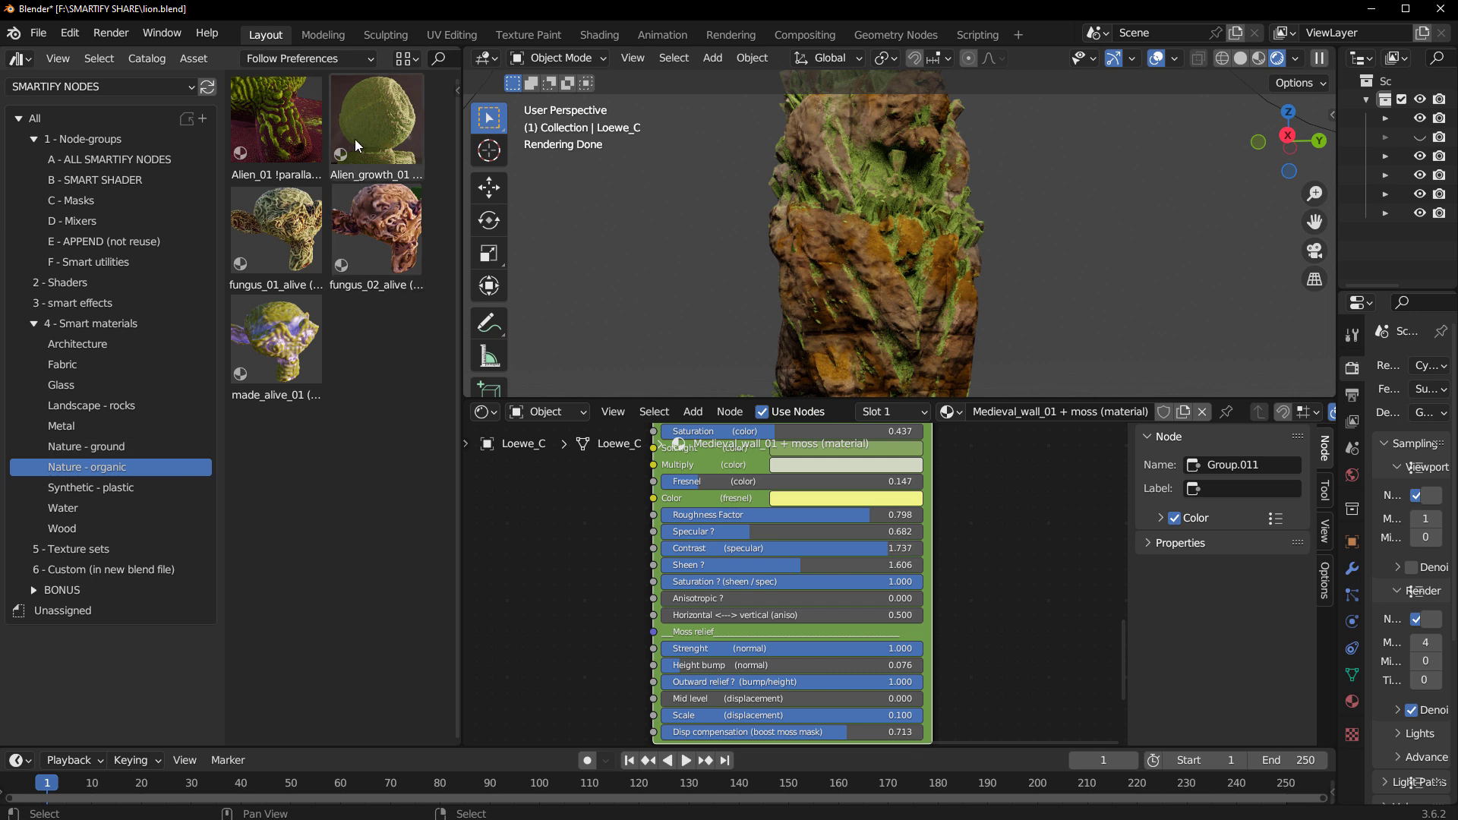
drag(272, 112, 876, 205)
drag(916, 275, 916, 275)
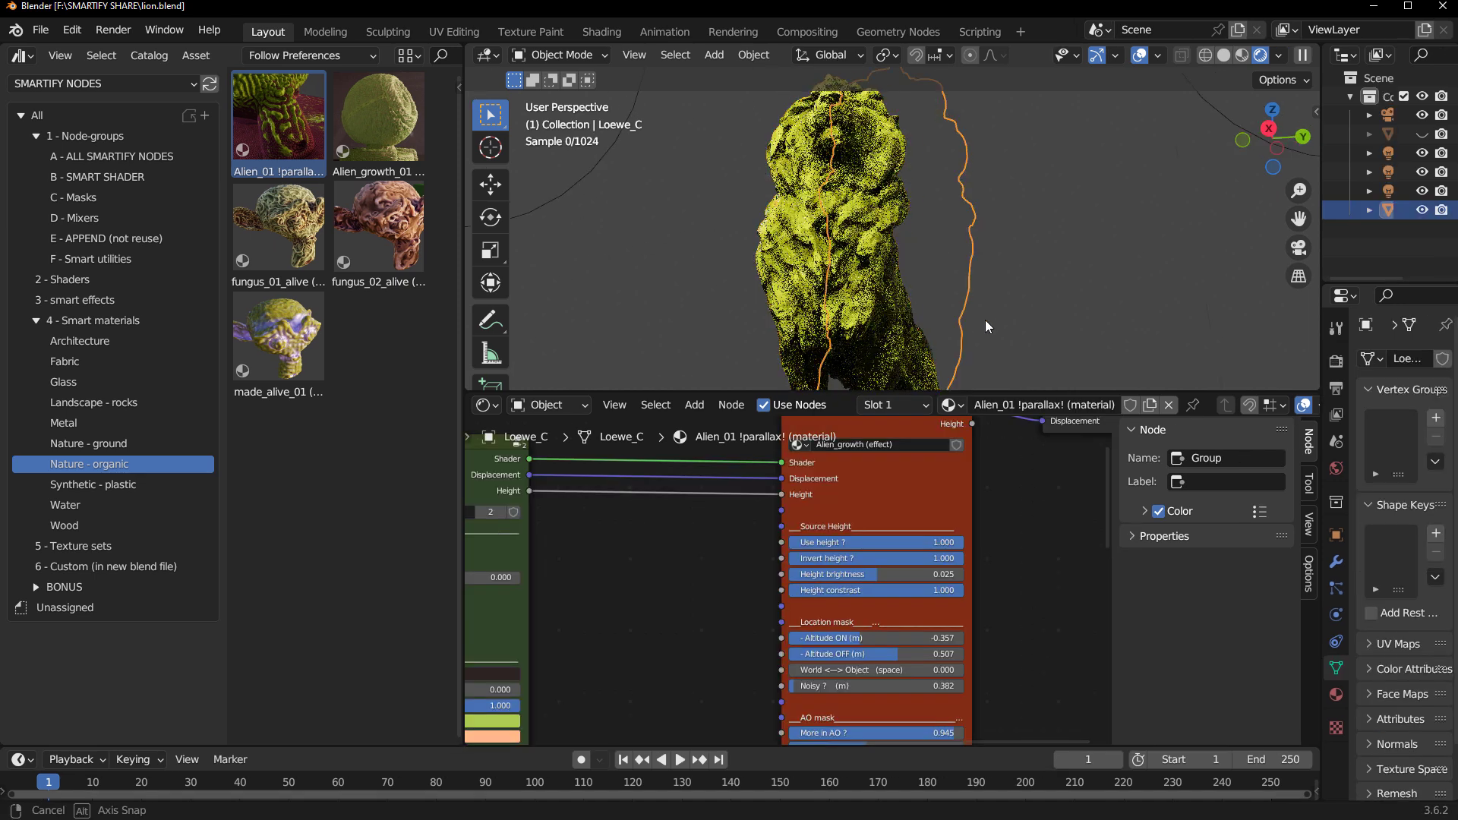
middle_drag(985, 326, 952, 239)
scroll(950, 296, down, 3)
middle_drag(951, 300, 881, 317)
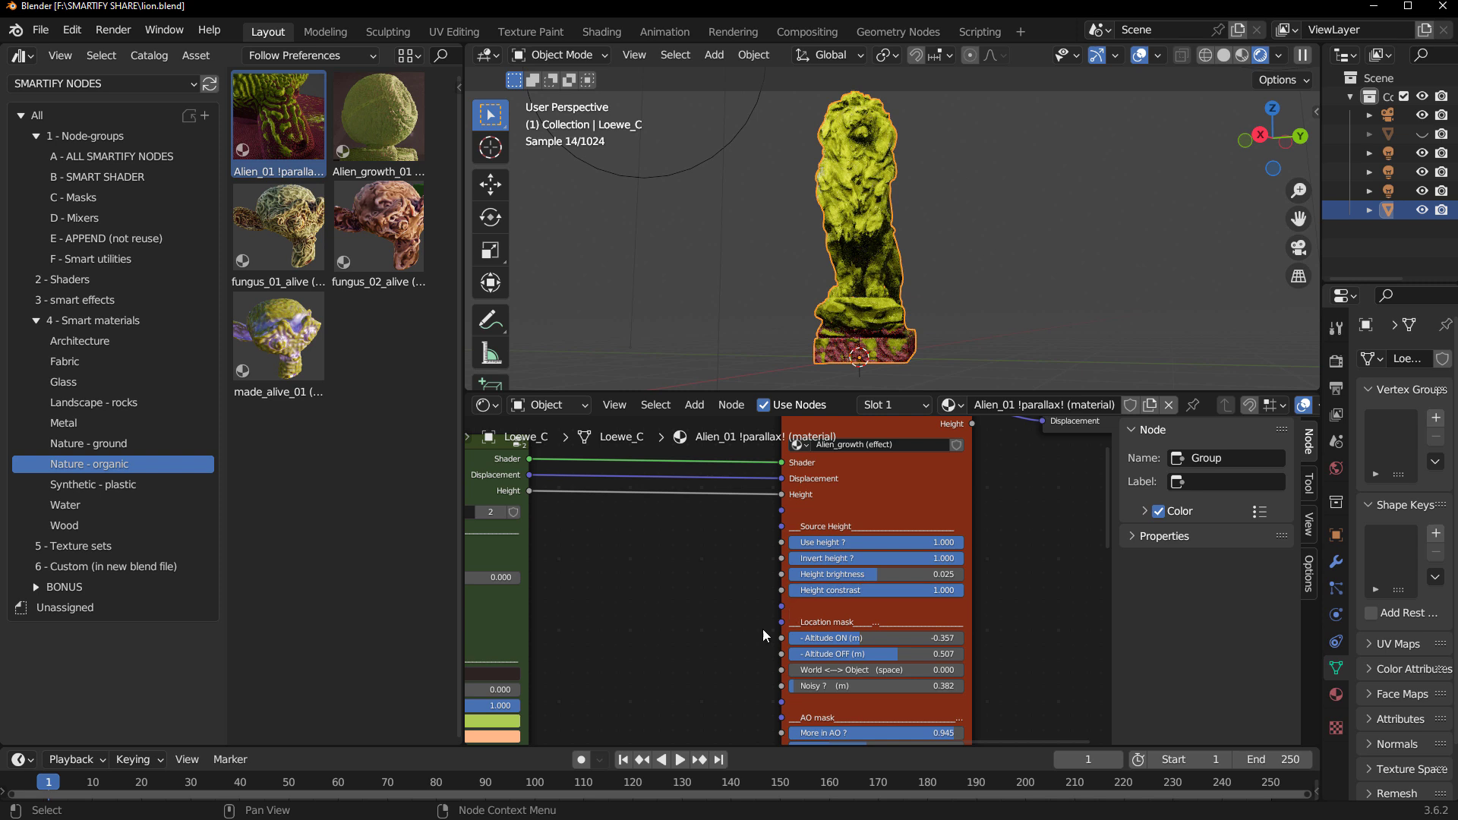
Step: Examine the Alien_growth (effect) node's source height, location mask, AO mask and overall settings, including its vertex color input
scroll(762, 628, up, 2)
middle_drag(718, 653, 708, 595)
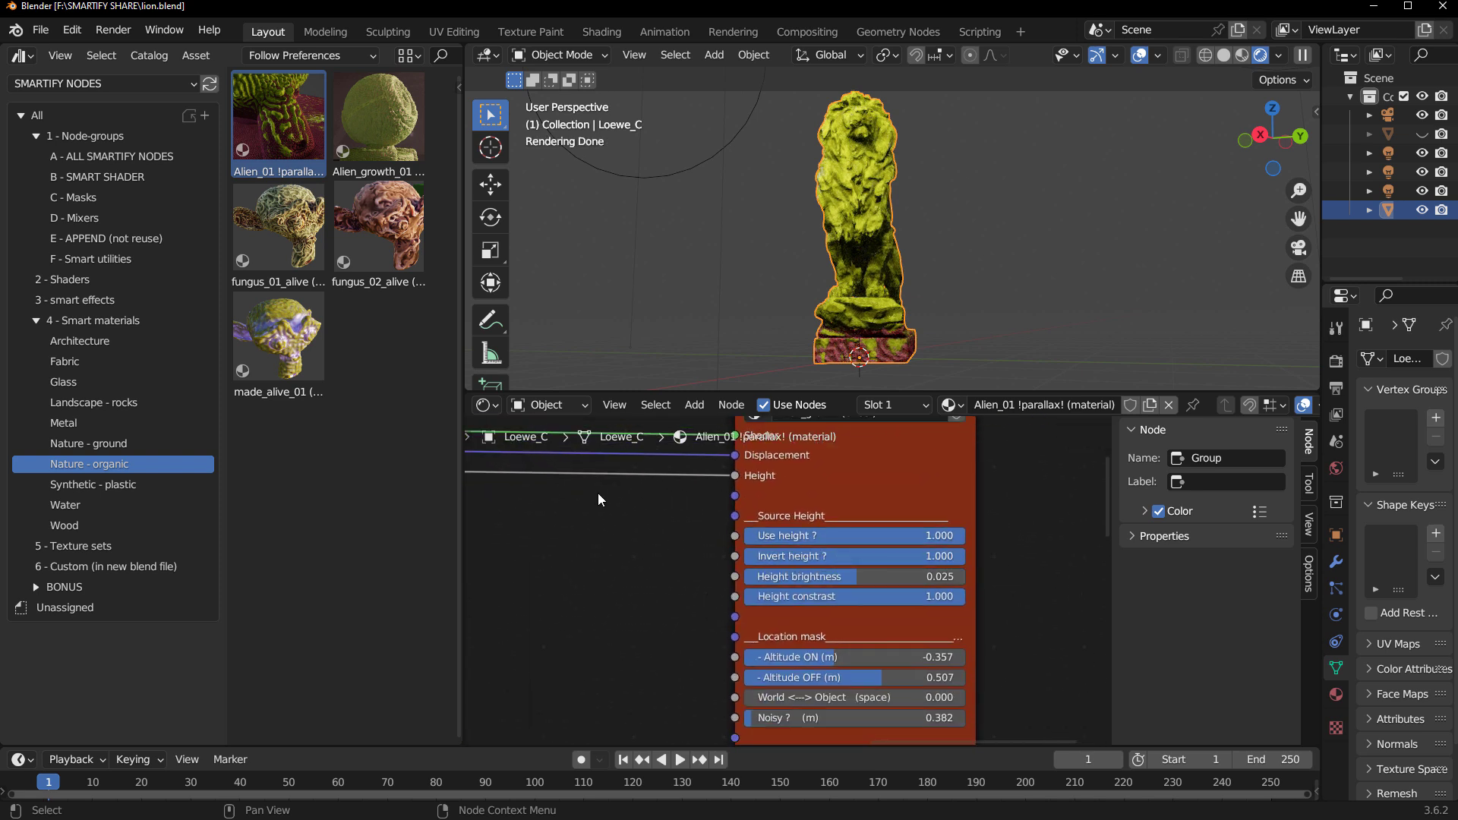
scroll(744, 504, up, 1)
mouse_move(694, 609)
middle_down()
mouse_move(708, 468)
mouse_move(682, 585)
mouse_move(679, 717)
mouse_move(670, 676)
mouse_move(698, 707)
middle_up()
scroll(608, 658, down, 1)
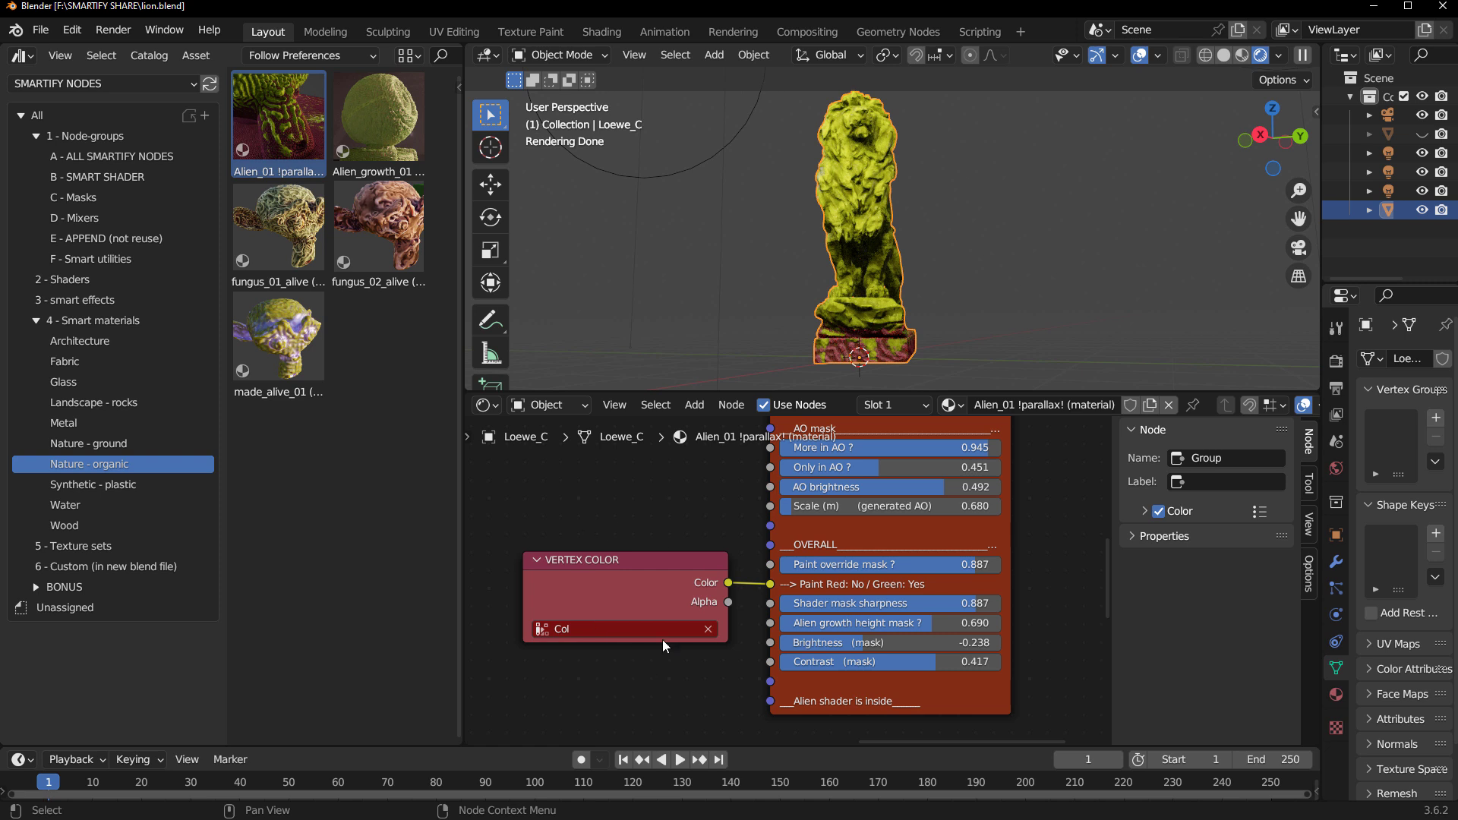
middle_drag(644, 538, 627, 704)
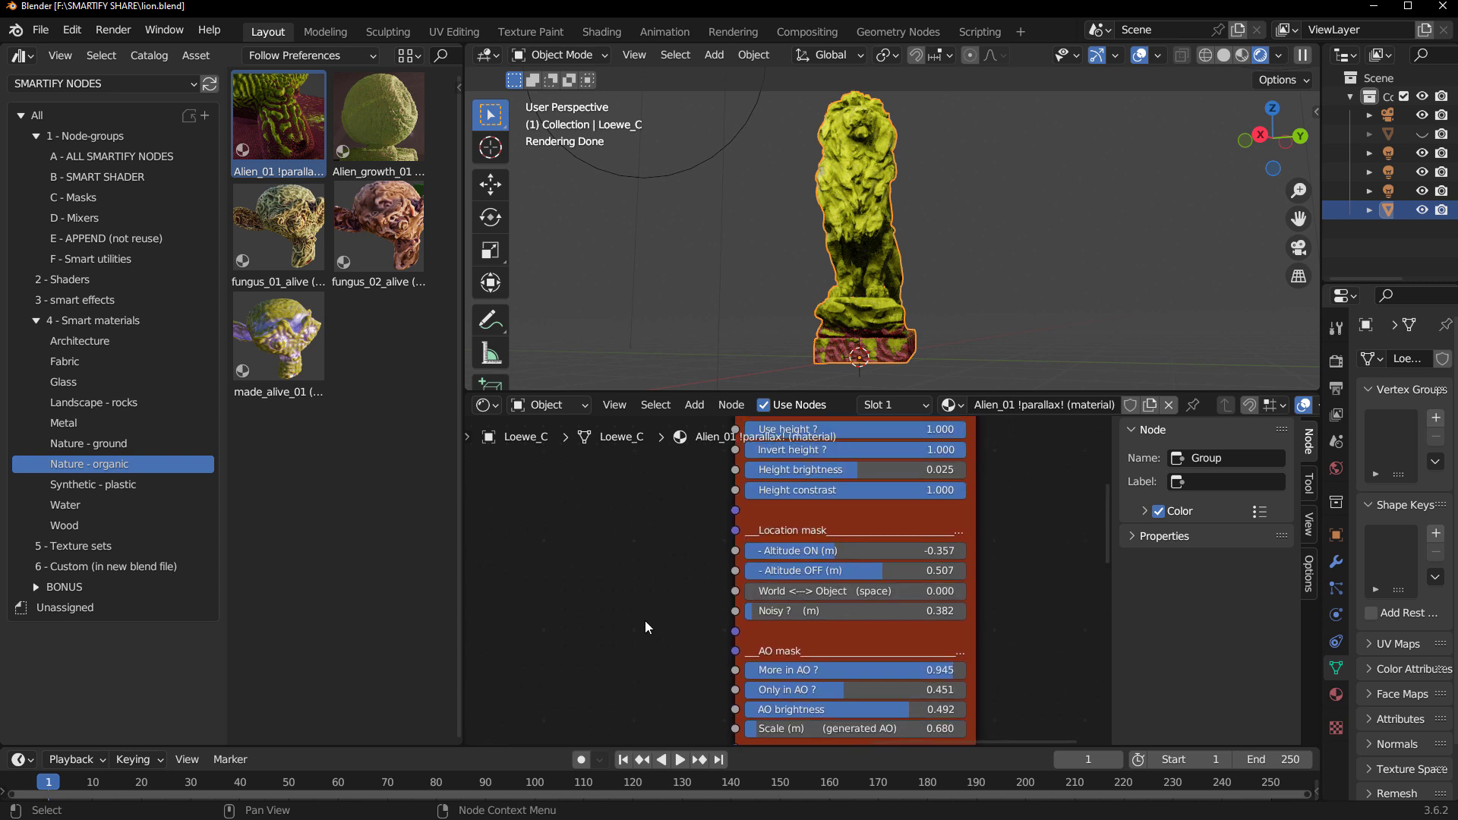
scroll(645, 627, up, 1)
middle_drag(647, 624, 626, 683)
Step: Set the Alien_growth (effect) node's location mask to Altitude ON -0.137 and Altitude OFF -0.179
mouse_move(805, 604)
mouse_down()
mouse_move(873, 605)
mouse_move(831, 627)
mouse_move(780, 612)
mouse_up()
middle_drag(928, 317, 1086, 319)
mouse_move(801, 626)
mouse_down()
mouse_move(835, 627)
mouse_move(864, 602)
mouse_move(809, 601)
mouse_up()
middle_drag(979, 330, 923, 328)
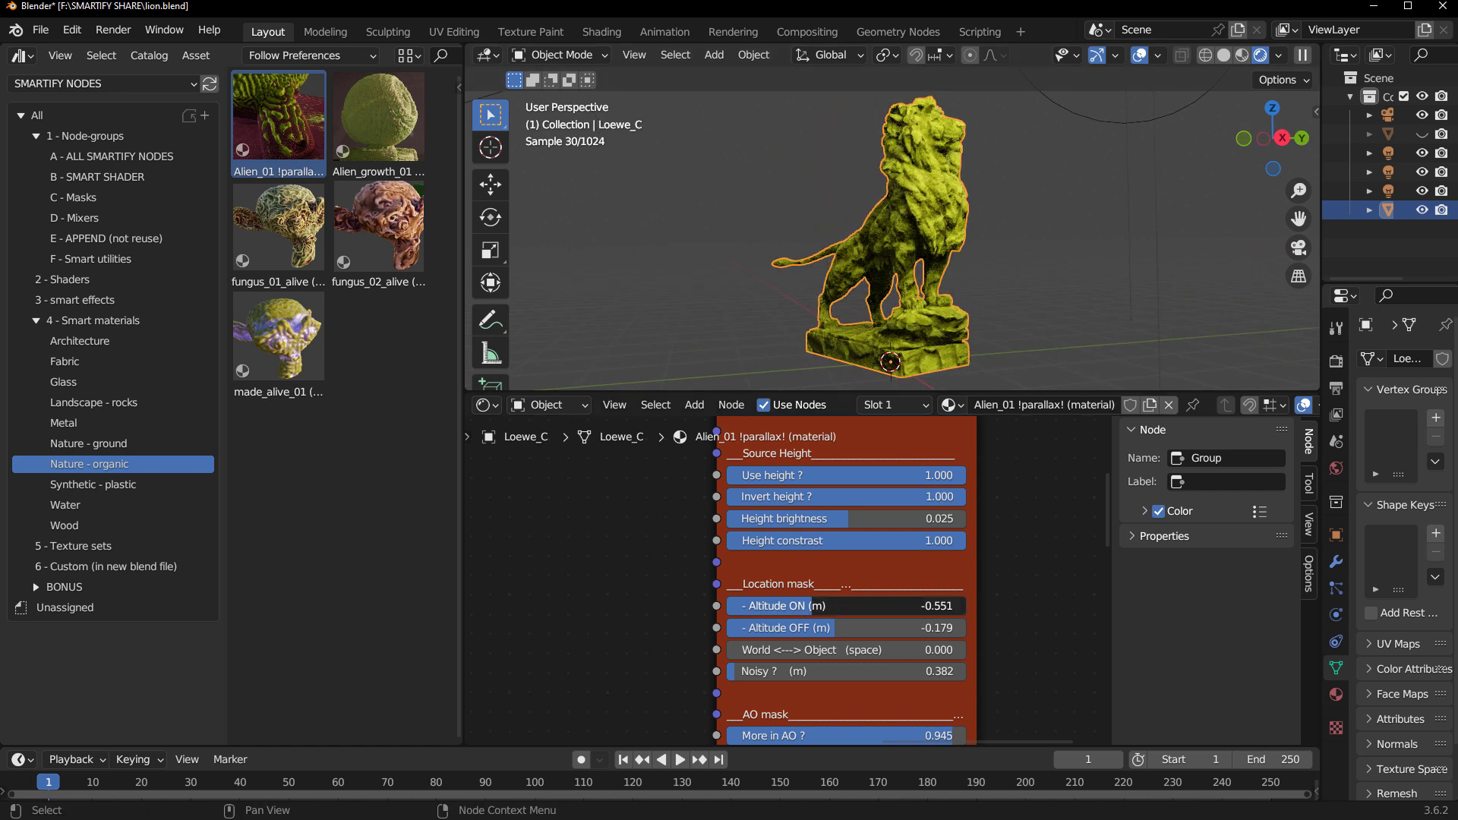
drag(811, 605, 837, 600)
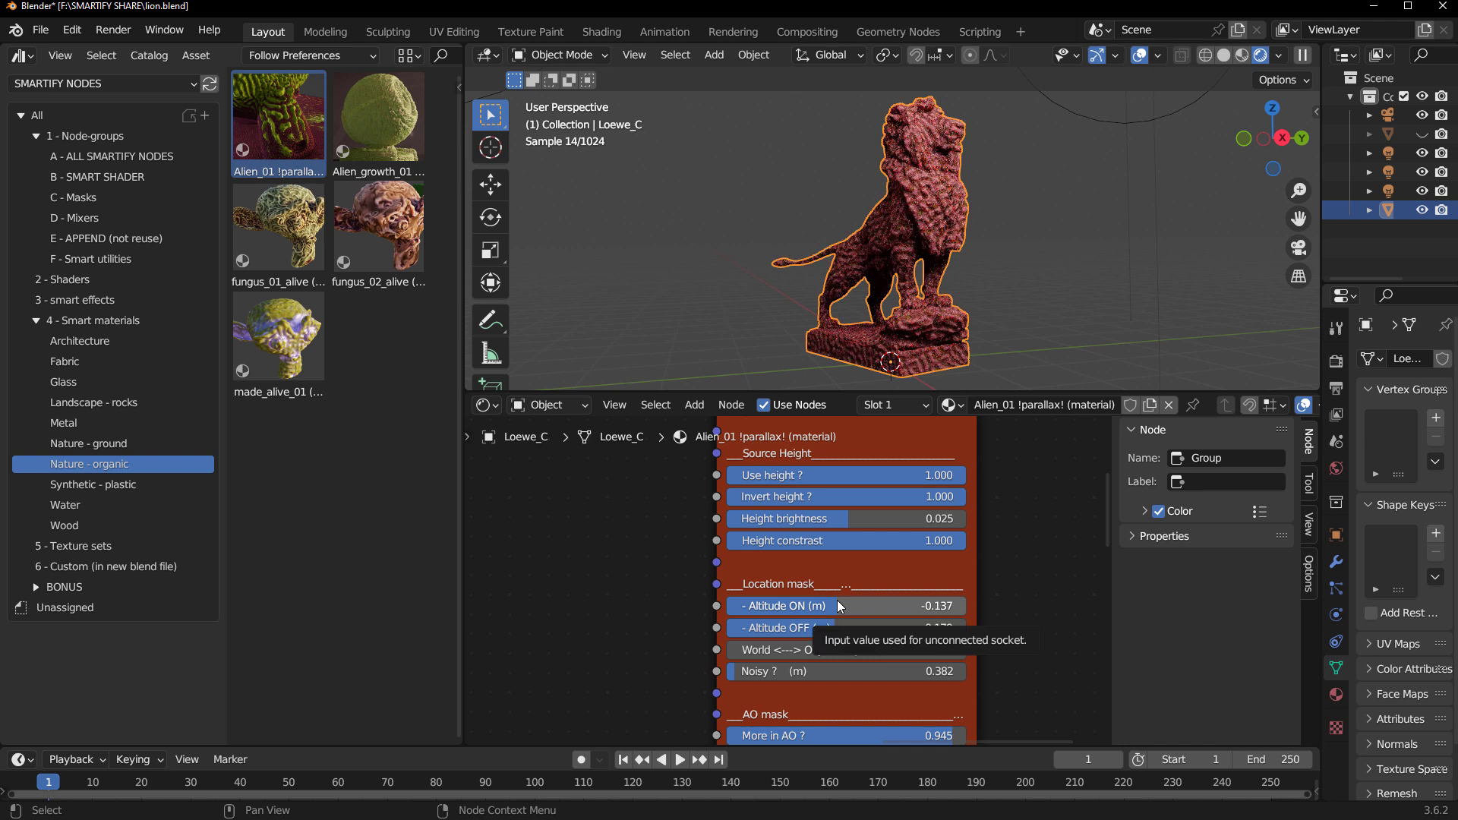
Step: Apply the made_alive_01 material to the lion statue, inspect it closely, and browse the Texture sets category
drag(278, 336, 891, 291)
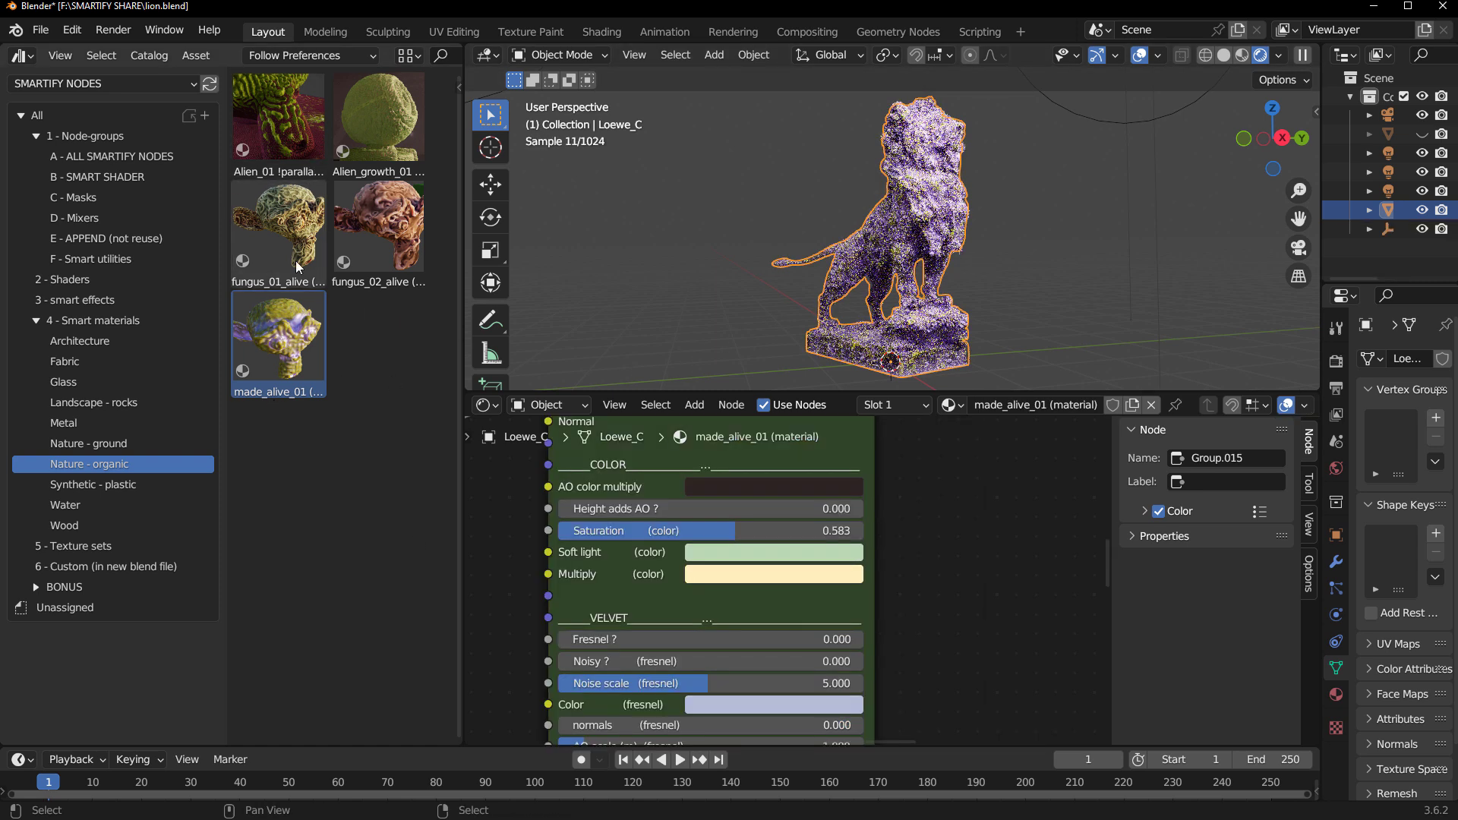
middle_drag(935, 270, 760, 256)
scroll(760, 257, up, 2)
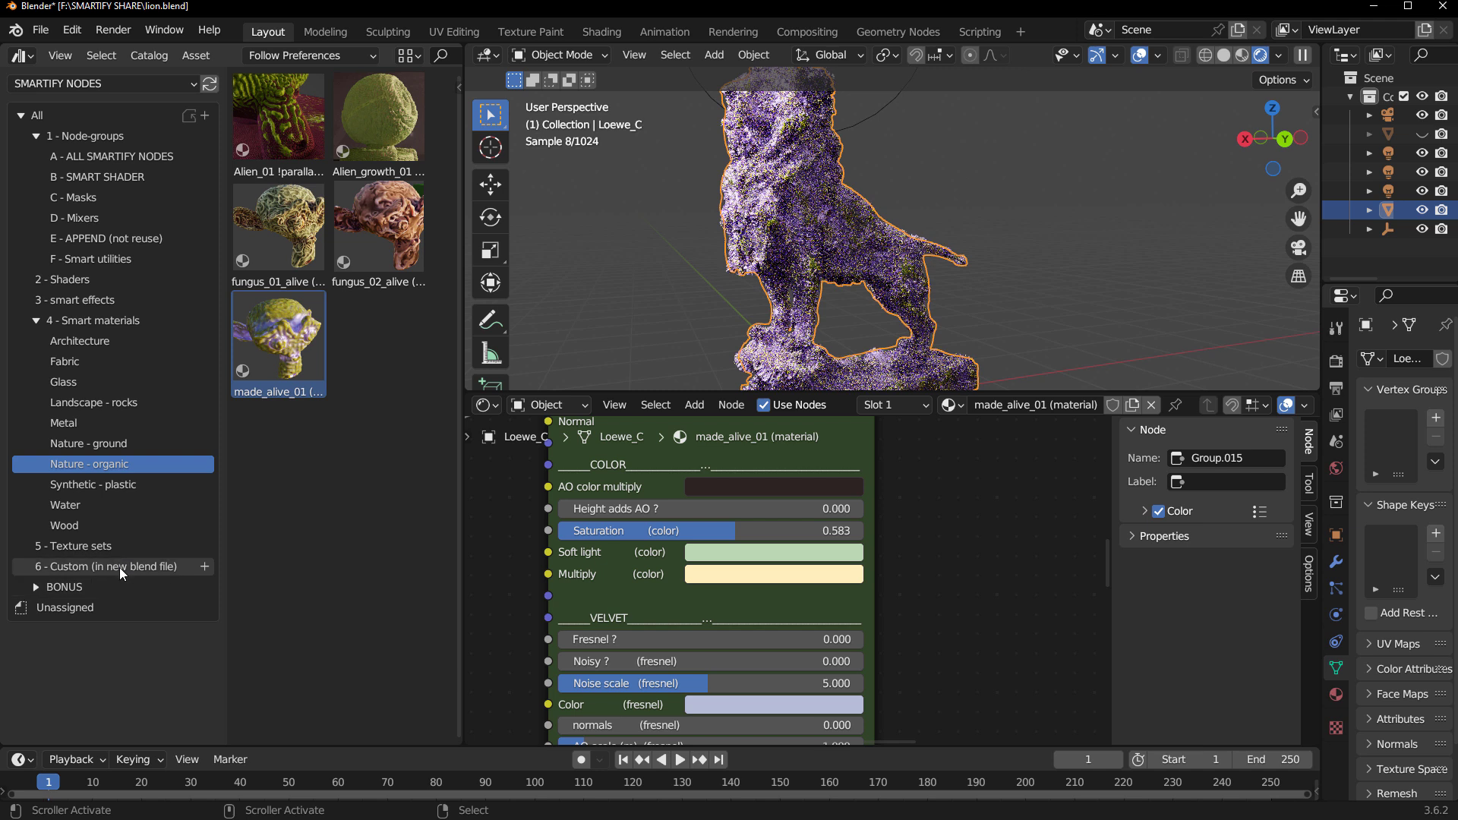
click(115, 548)
scroll(310, 561, down, 2)
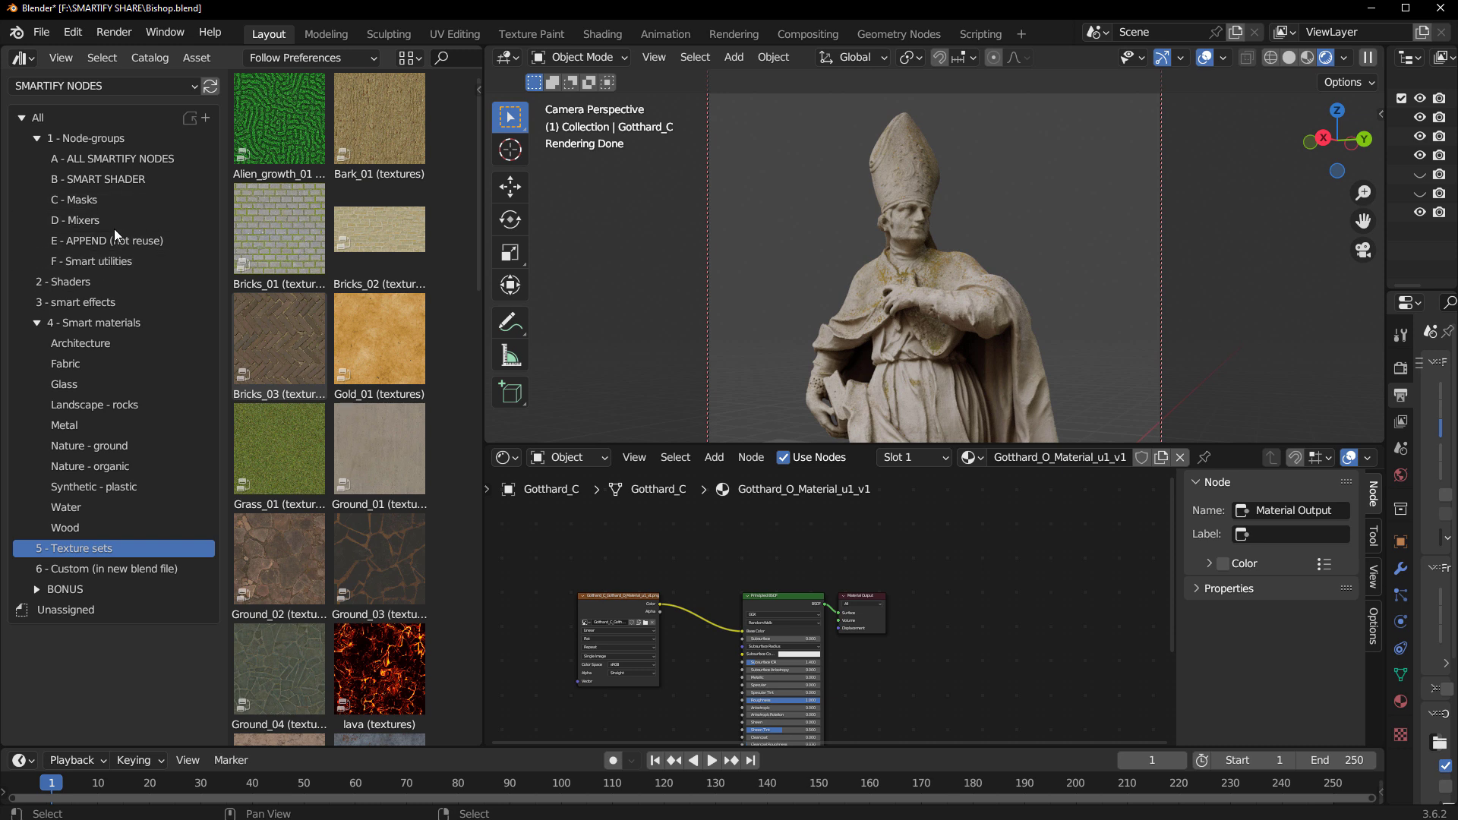
Step: Add a Shader mixer (SN) node from the Mixers category to the bishop statue's material and move Material Output beyond it
click(114, 225)
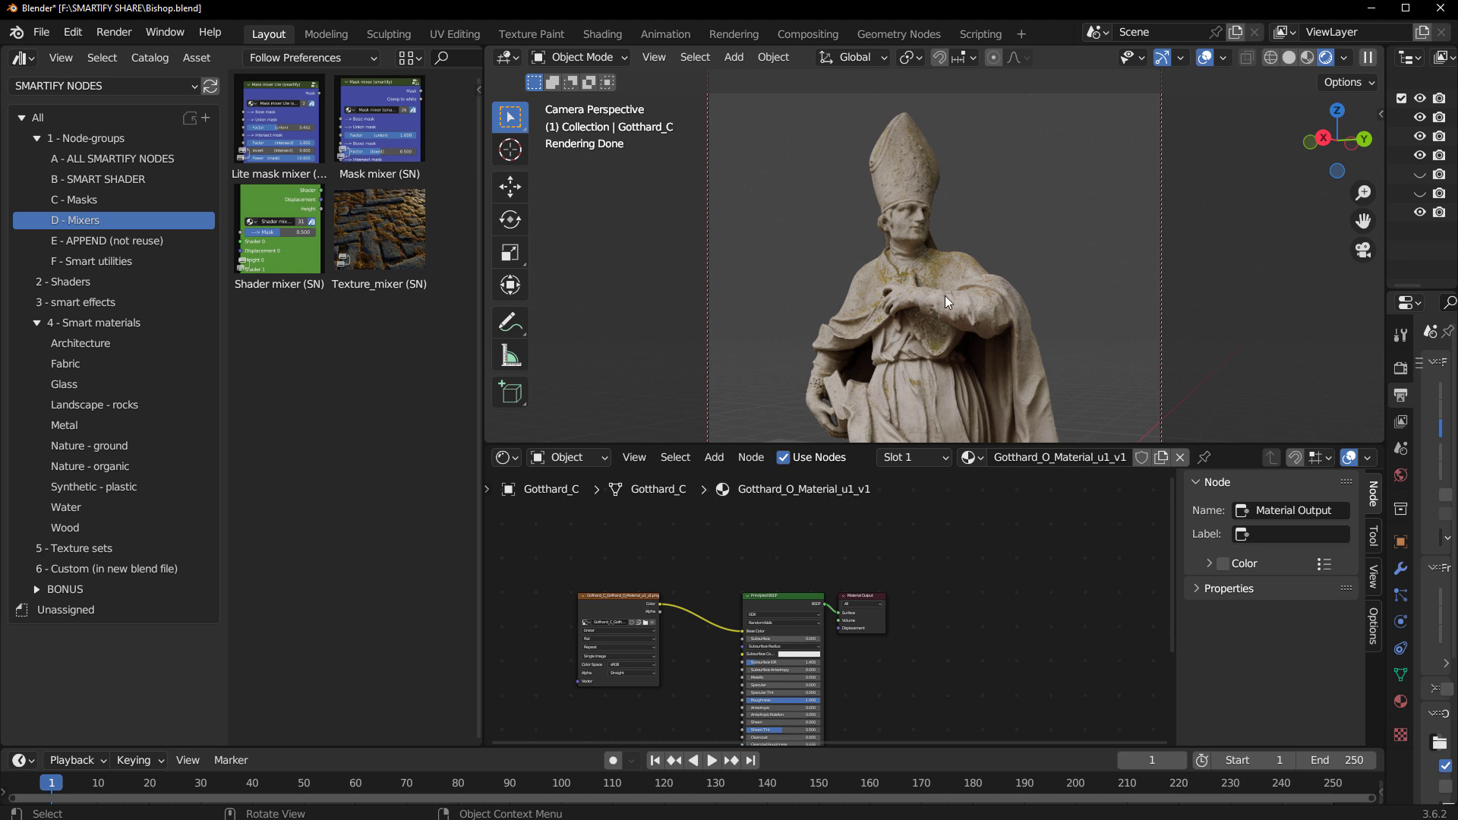
drag(289, 243, 954, 579)
scroll(930, 636, up, 4)
middle_drag(929, 639, 776, 627)
click(747, 591)
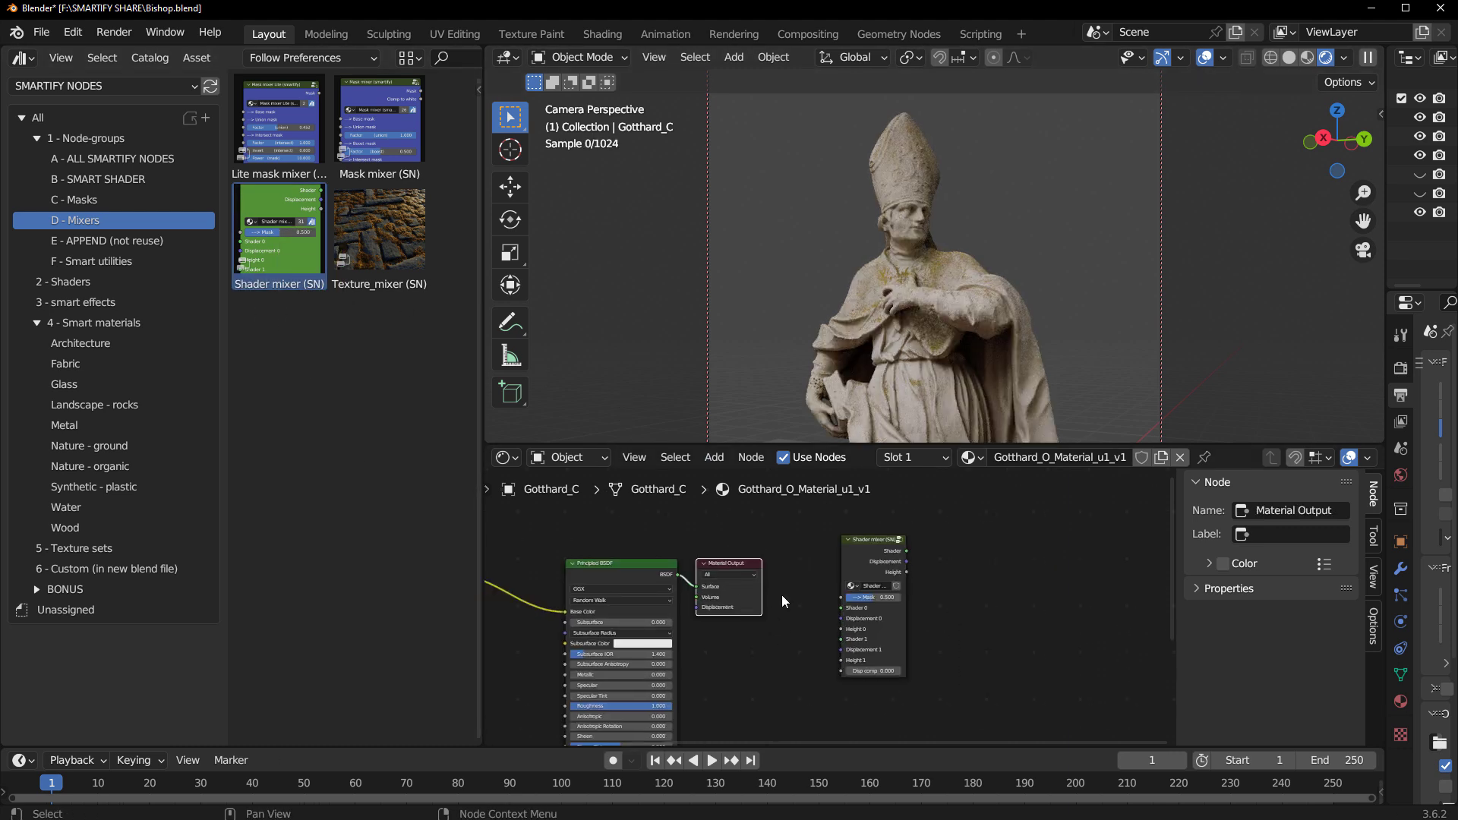
drag(782, 595, 1019, 564)
Step: Link the Shader mixer's shader output to the Material Output surface and the Principled BSDF to Shader 0
scroll(835, 604, up, 5)
drag(941, 526, 1031, 539)
drag(604, 559, 856, 612)
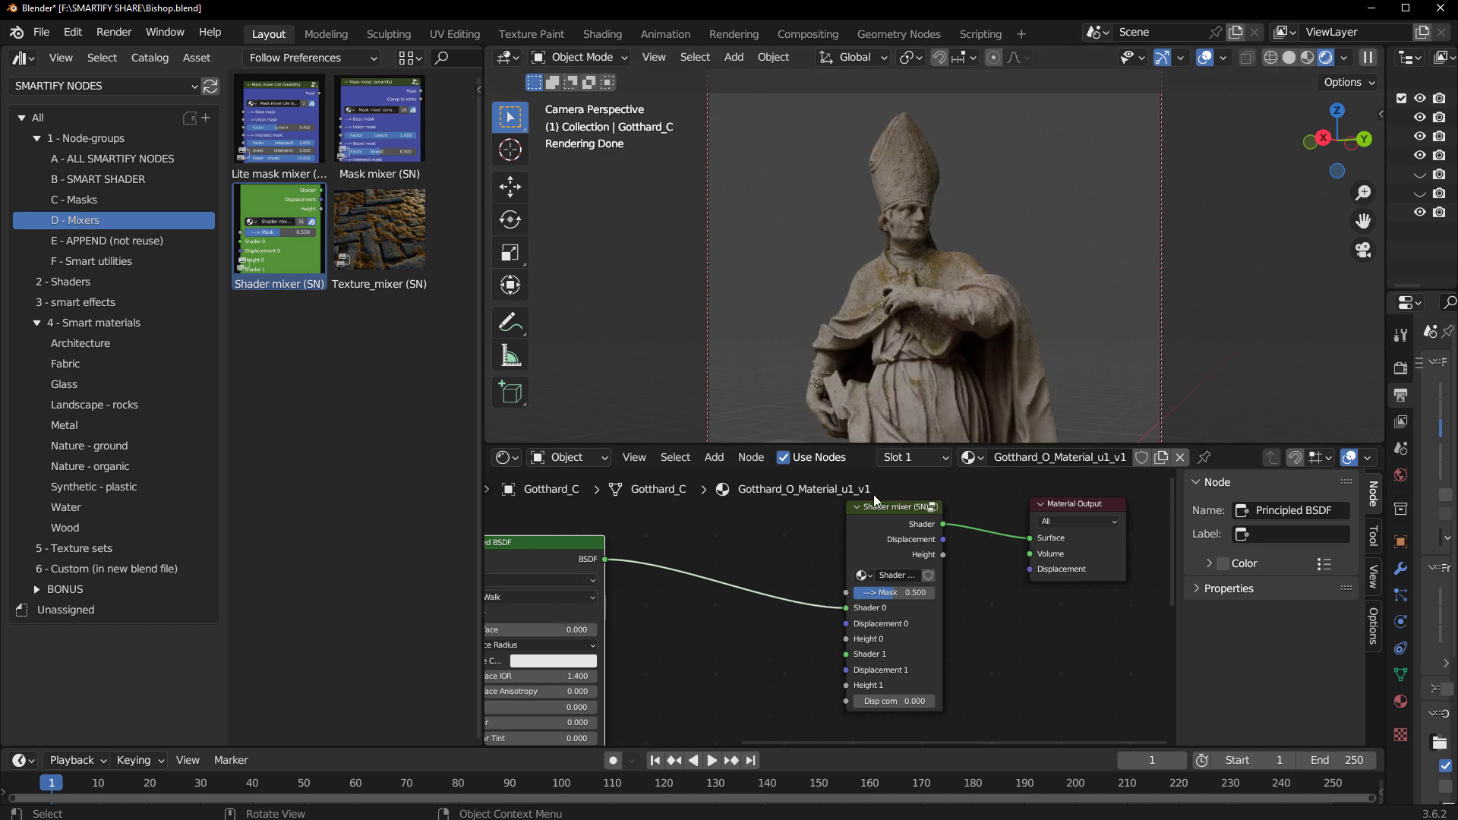
scroll(805, 650, up, 2)
scroll(808, 656, up, 1)
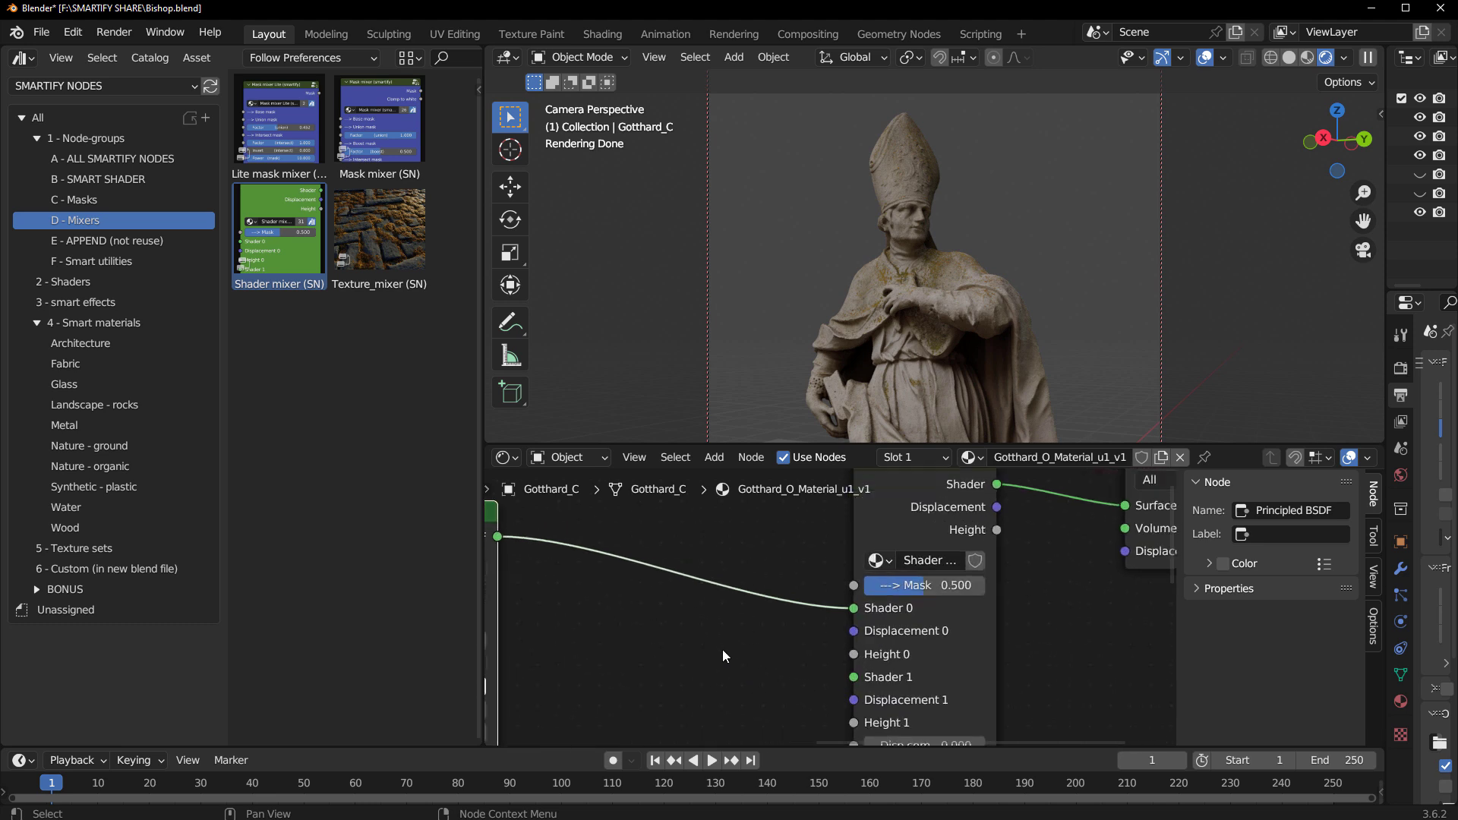
Step: Add the moss_01 (shader) node from the Shaders category and link its Shader output to Shader 1 of the Shader mixer
click(107, 280)
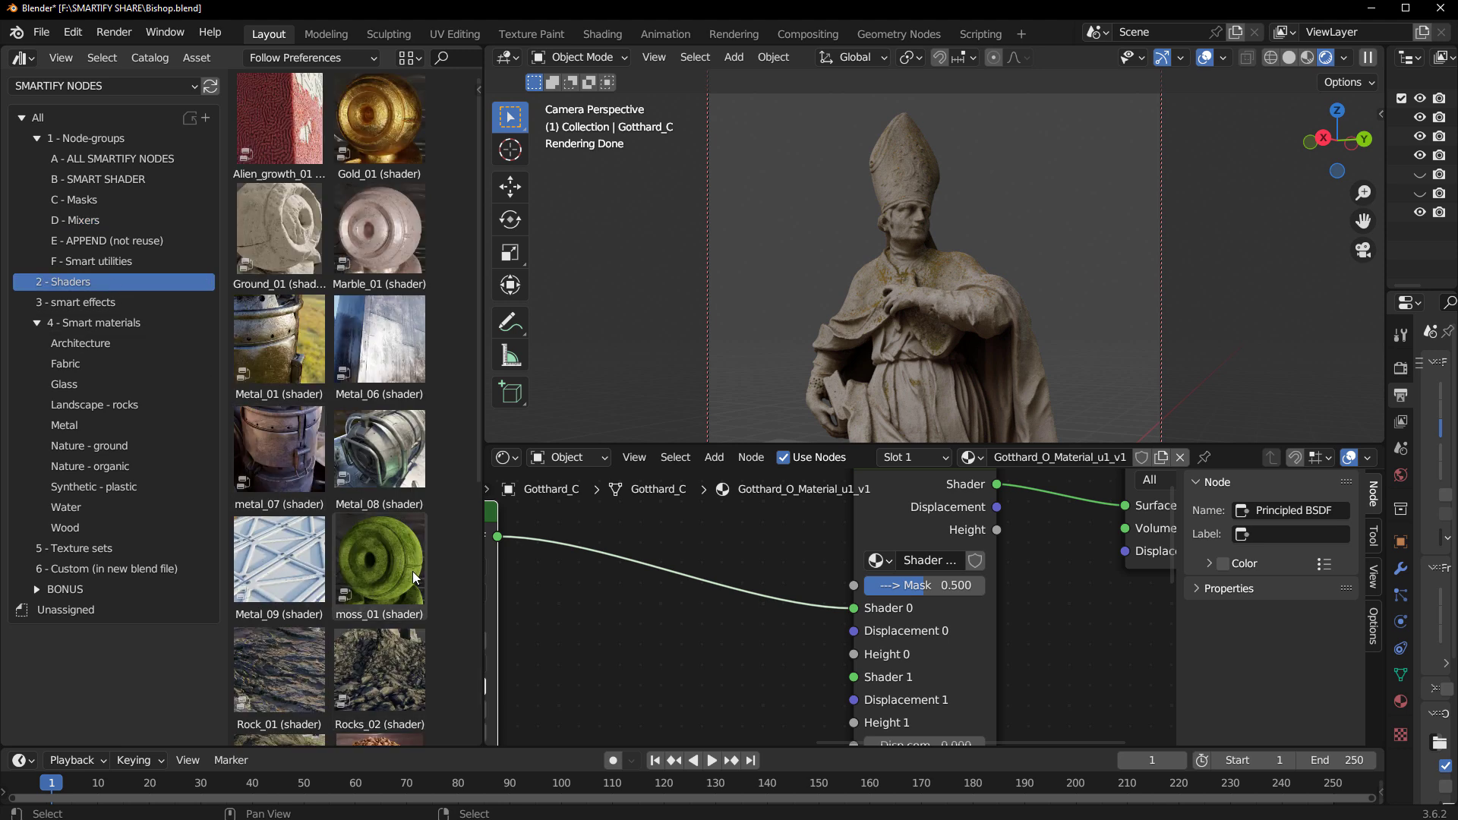
middle_drag(749, 662, 797, 536)
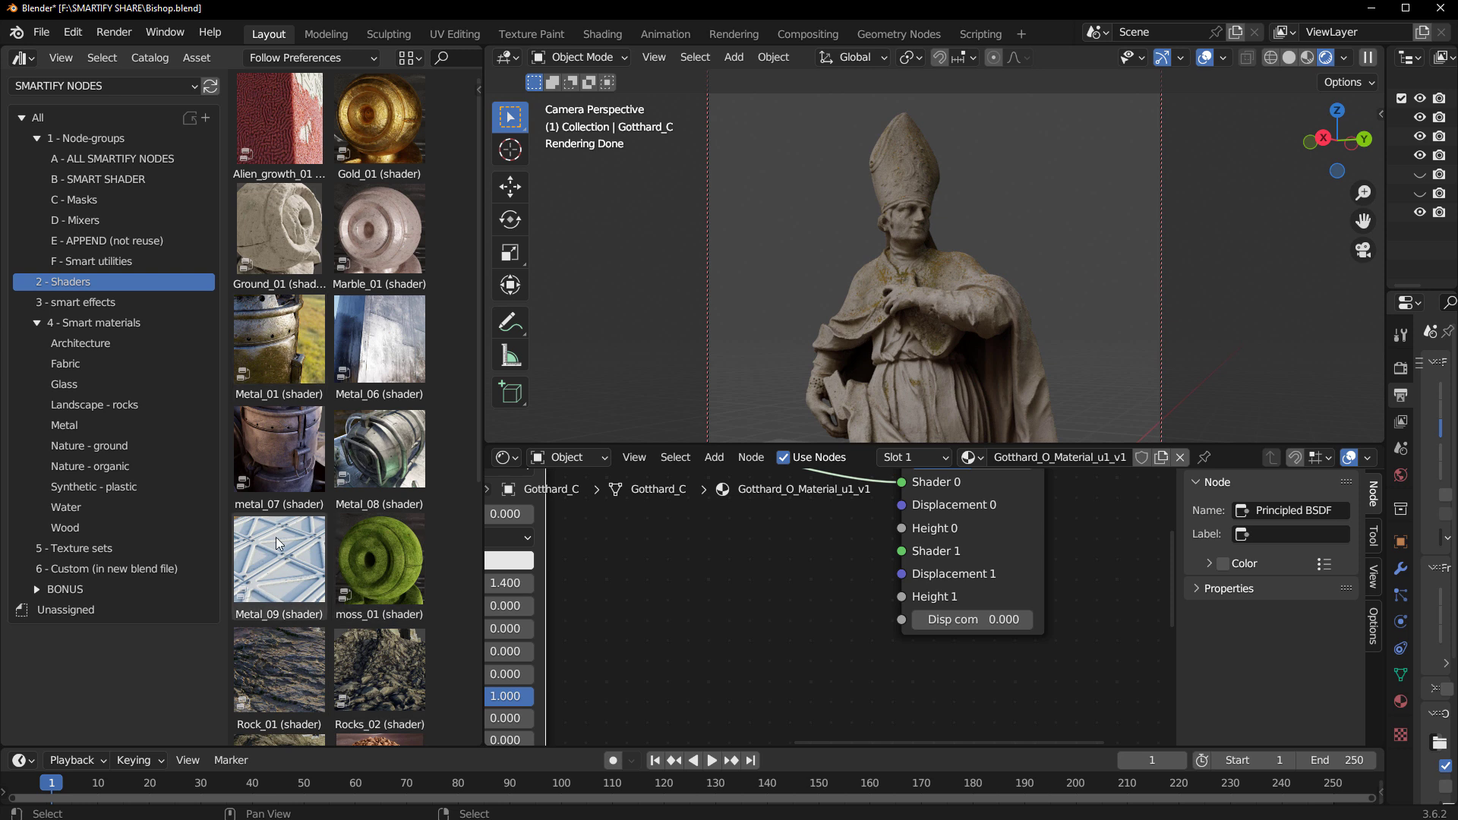
scroll(372, 563, down, 5)
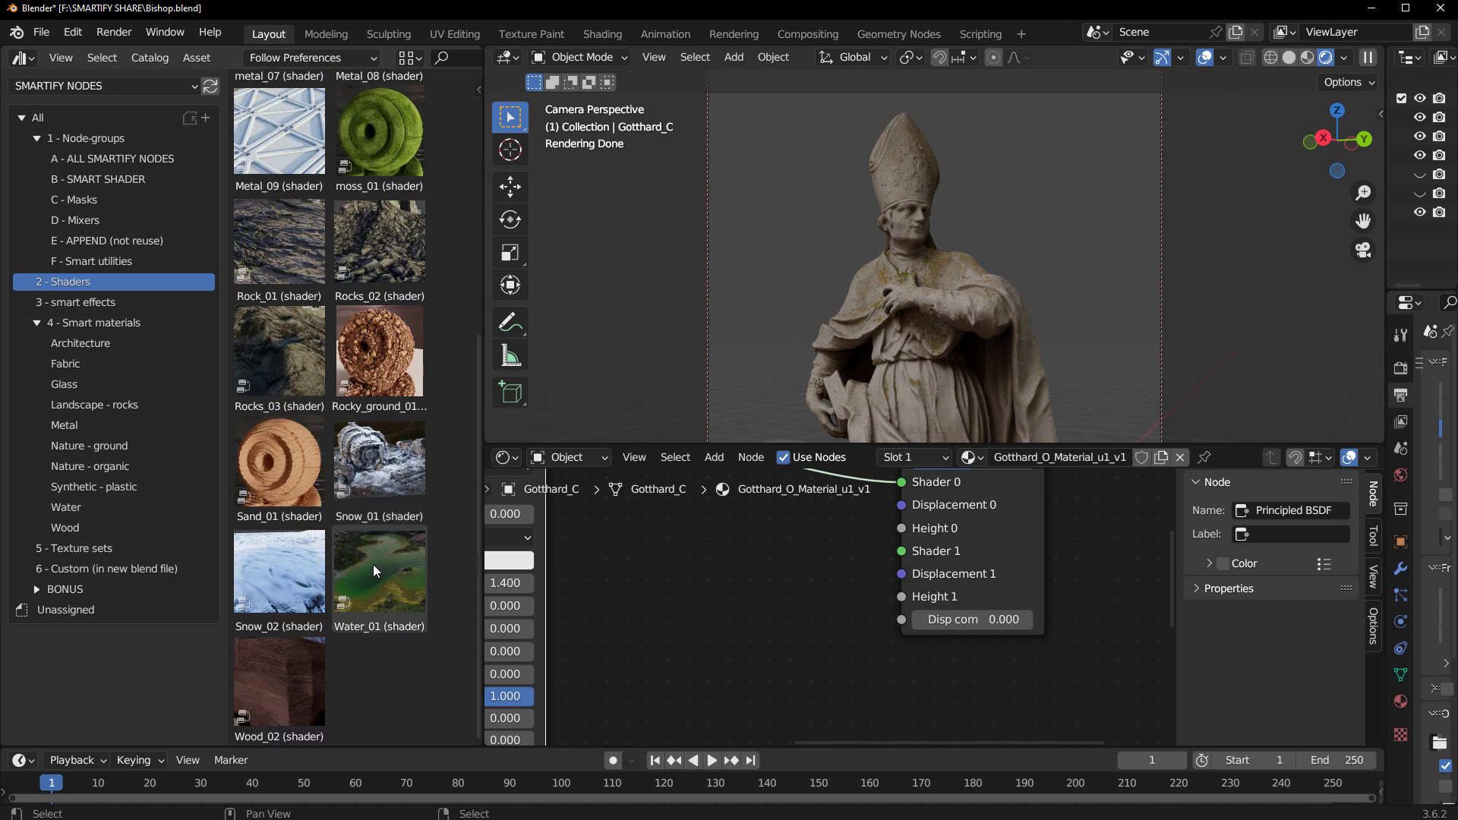
drag(394, 393, 633, 639)
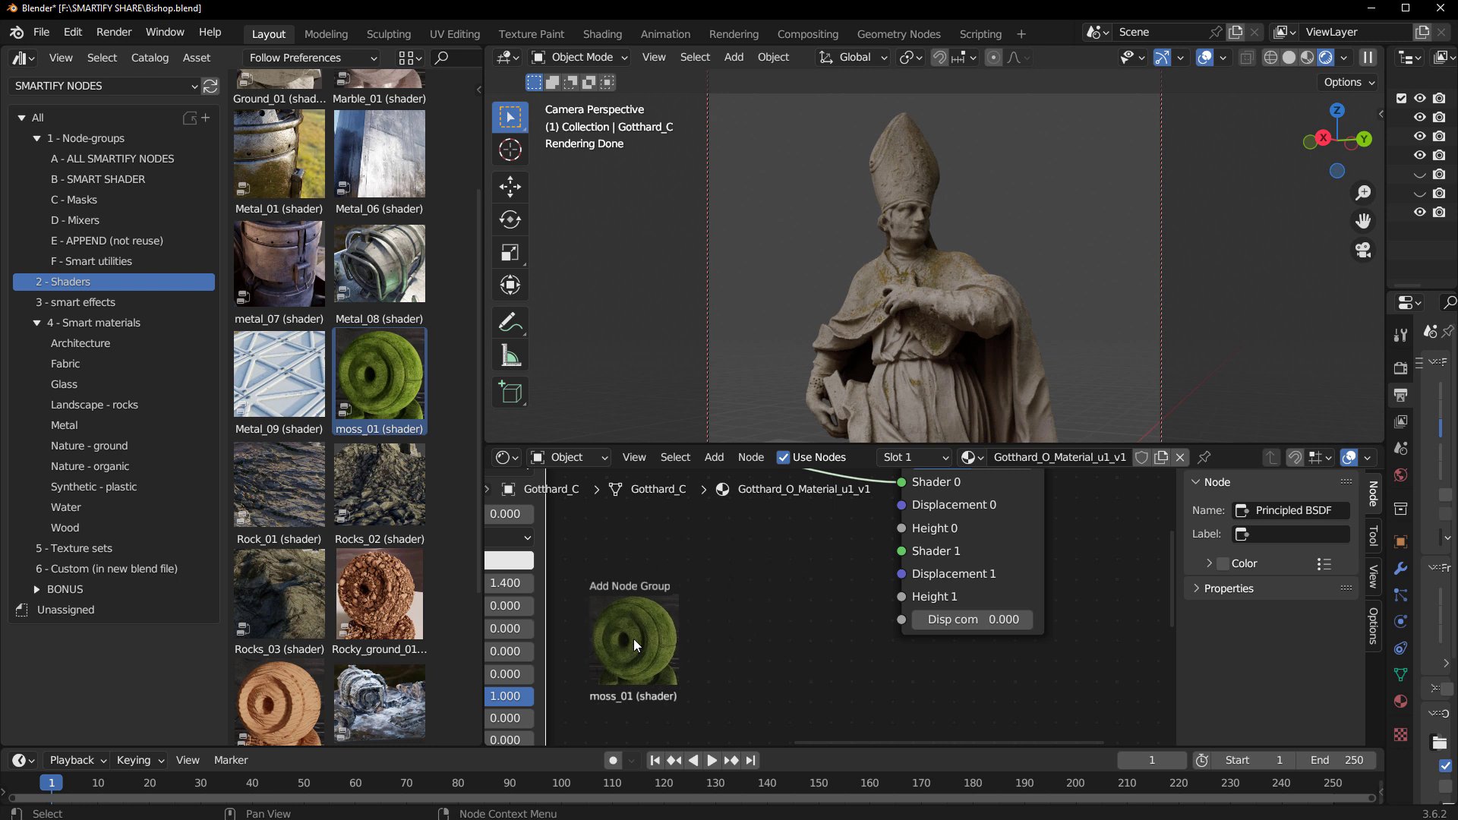
drag(730, 700, 915, 553)
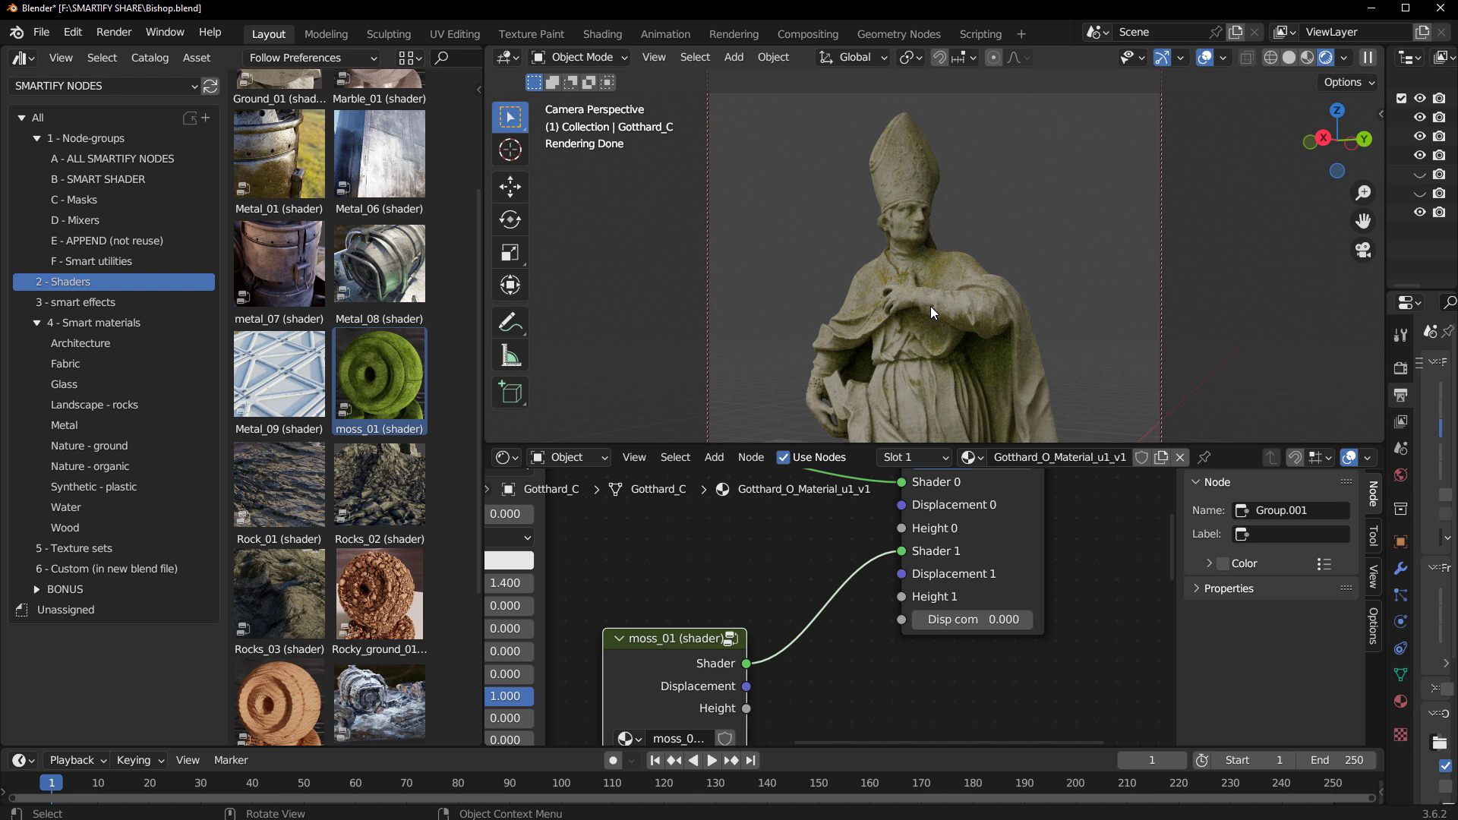
Step: Add a Leaking (mask) node from the Masks category and link its Mask output to the Shader mixer's Mask input
scroll(767, 625, down, 3)
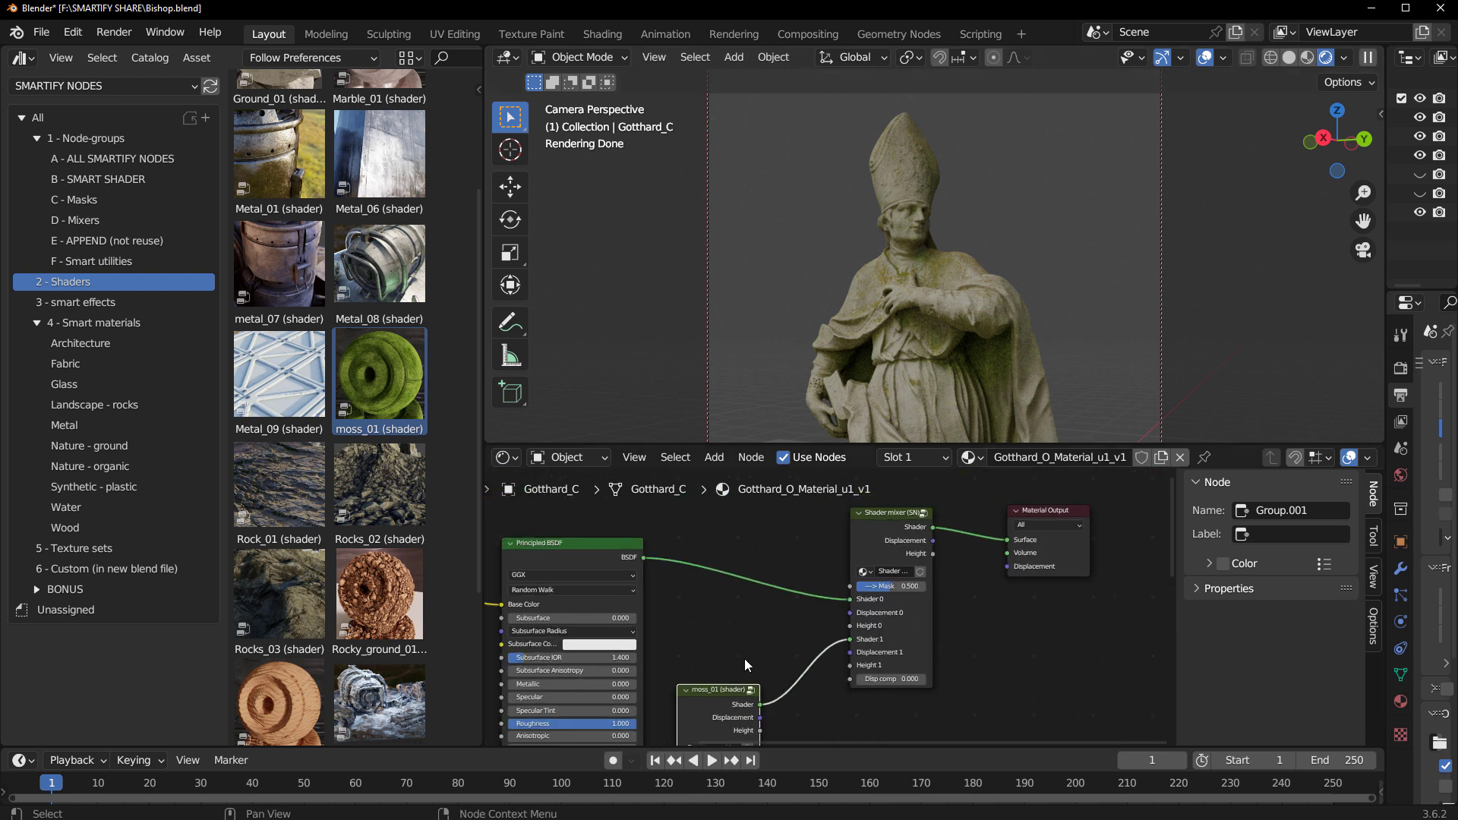
scroll(691, 628, down, 1)
drag(585, 545, 577, 583)
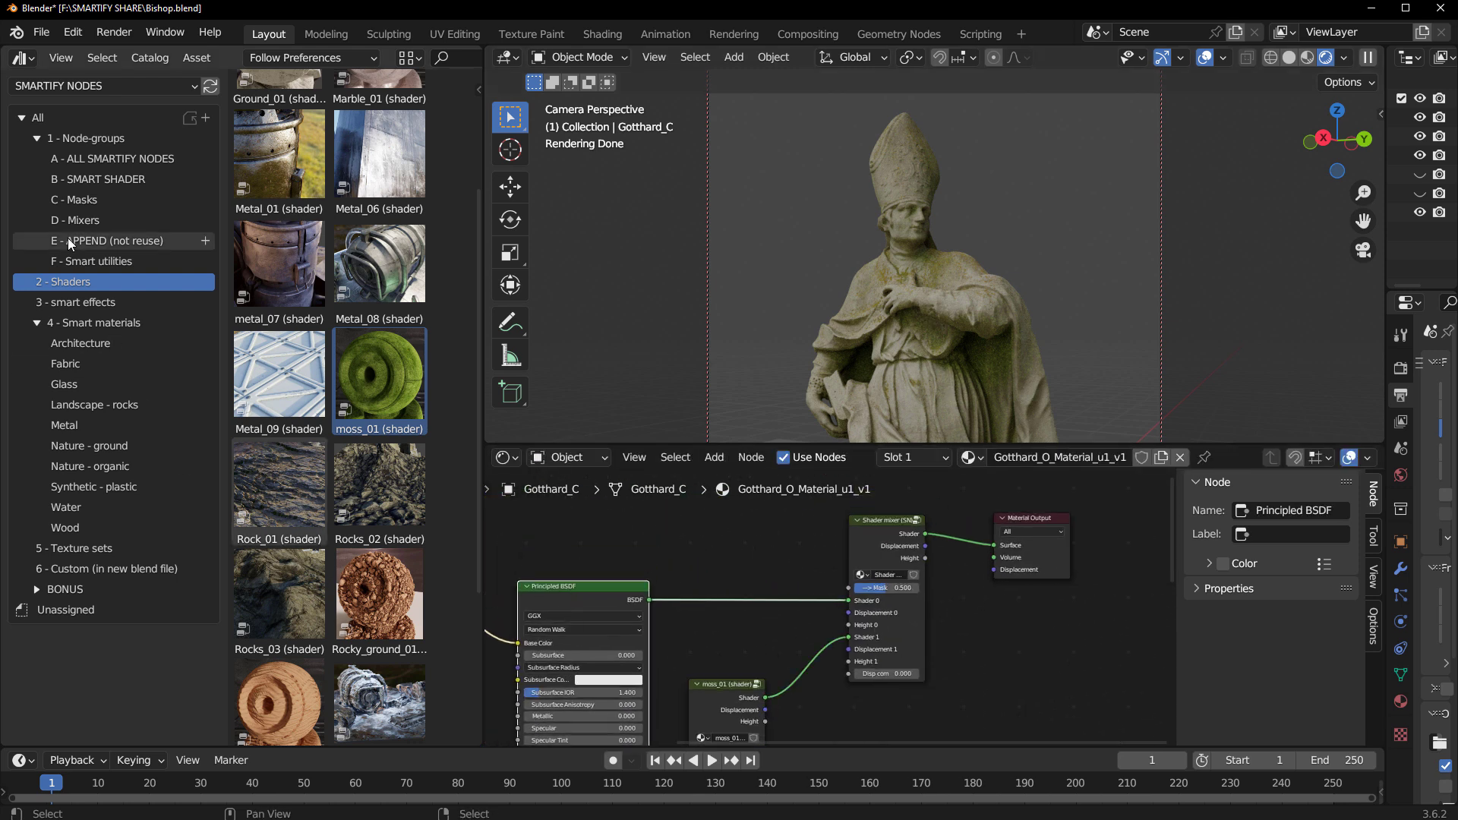
click(76, 199)
drag(272, 344, 708, 552)
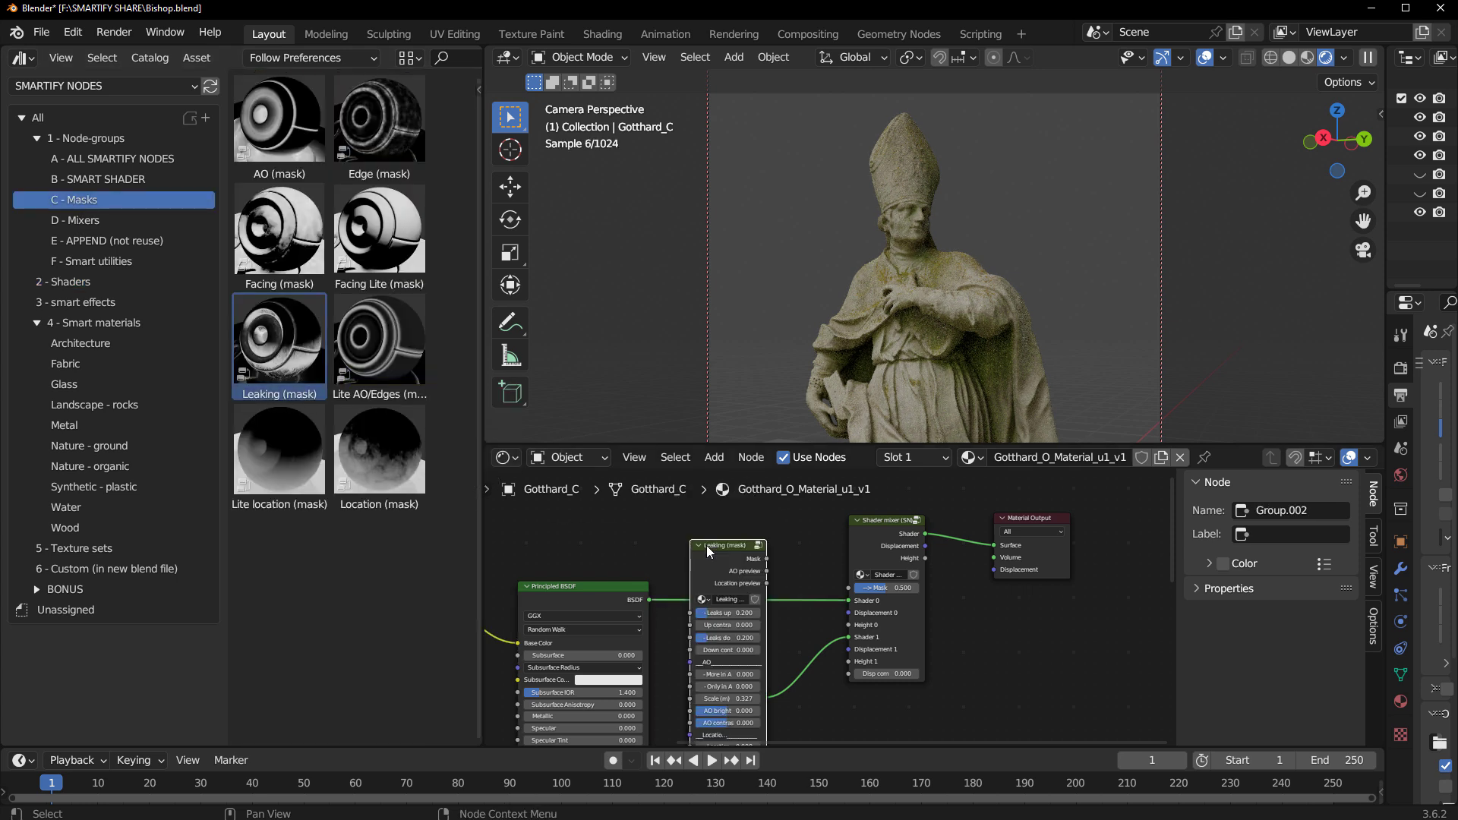
scroll(770, 582, up, 1)
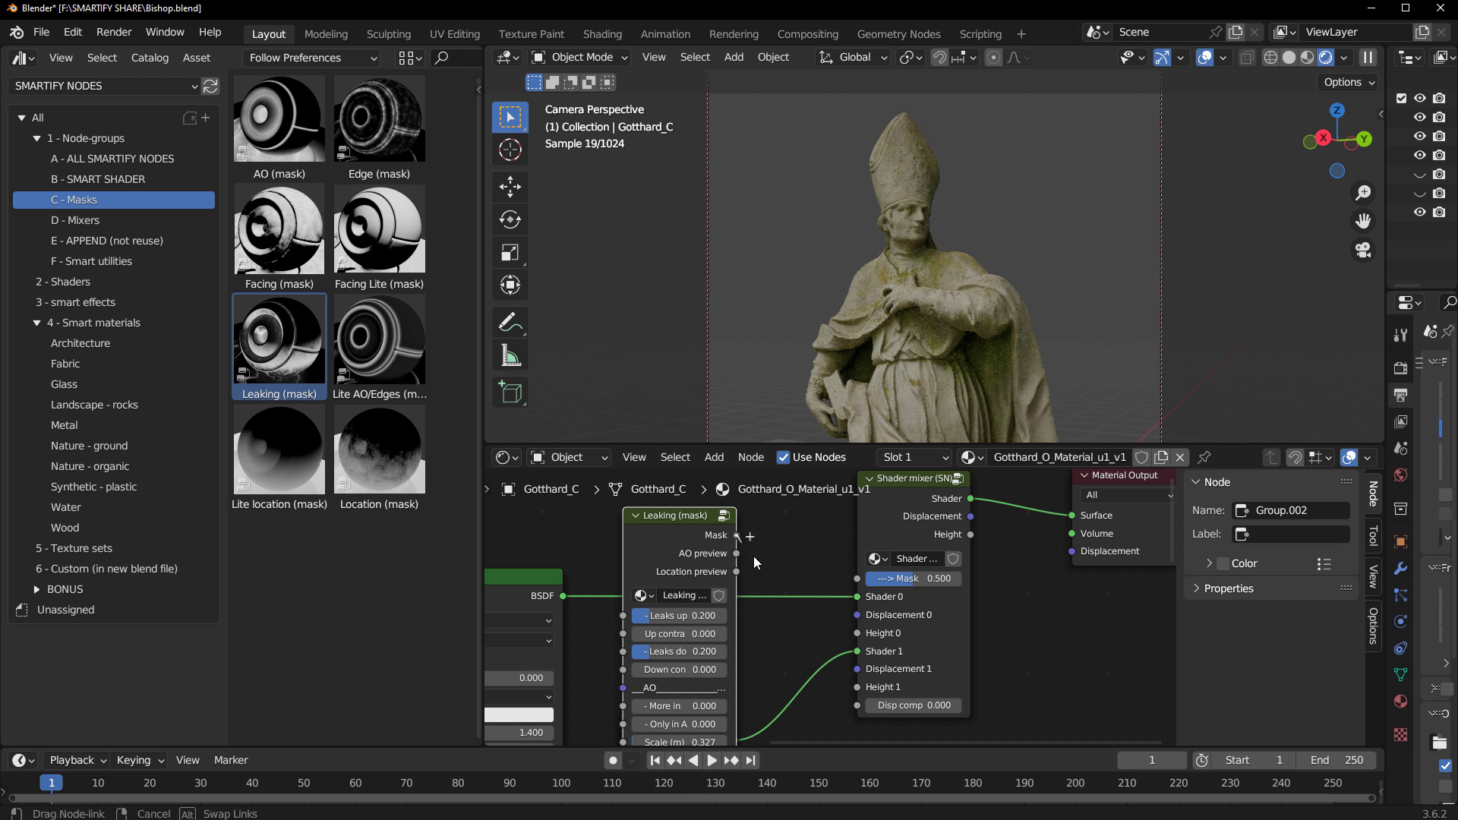
drag(859, 582, 859, 582)
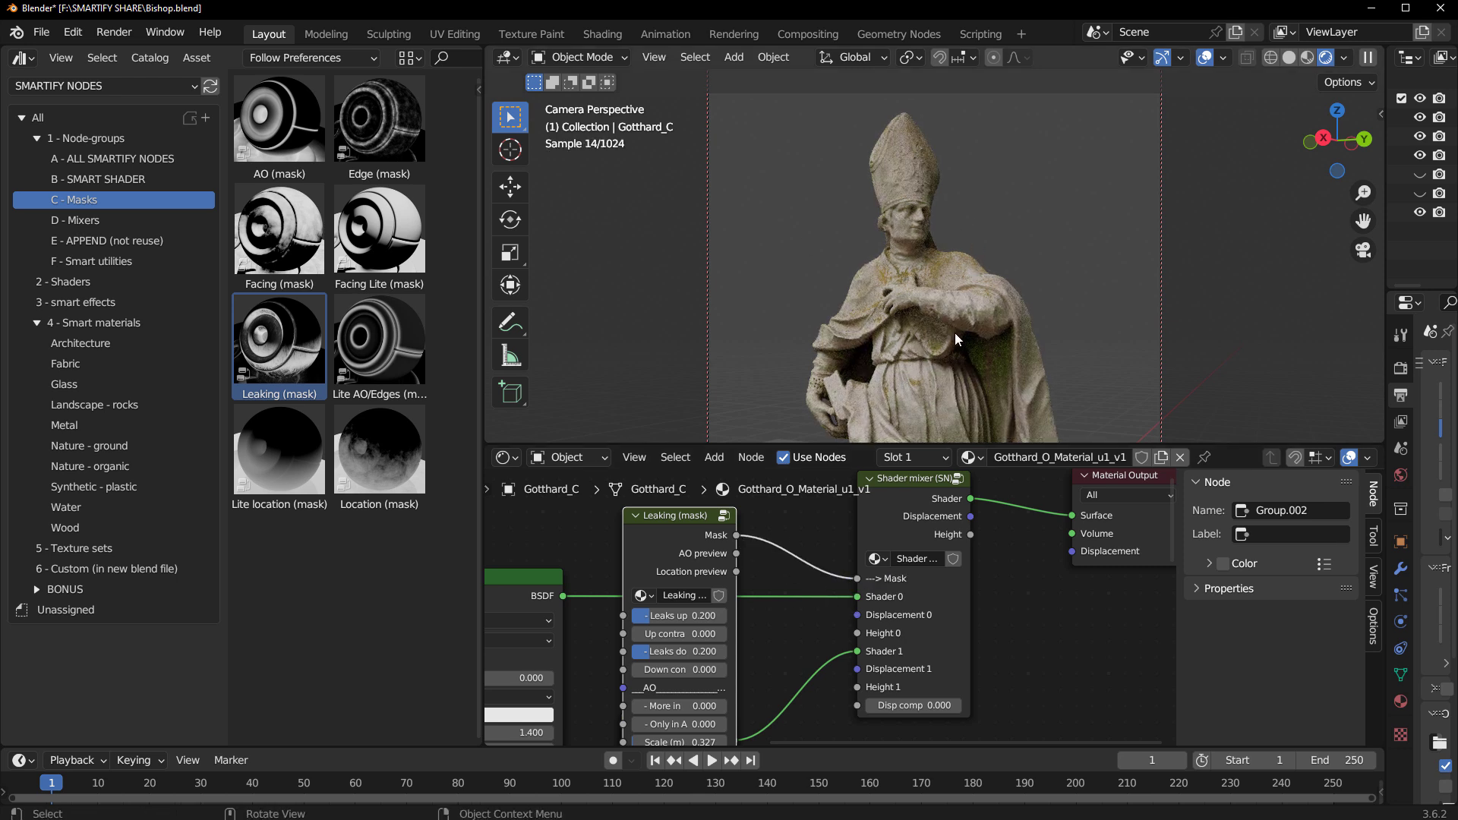
Step: Set the Leaking mask's Leaks up to 0.693 and More in AO to 1.000, and increase its Leaks down value
scroll(666, 640, up, 3)
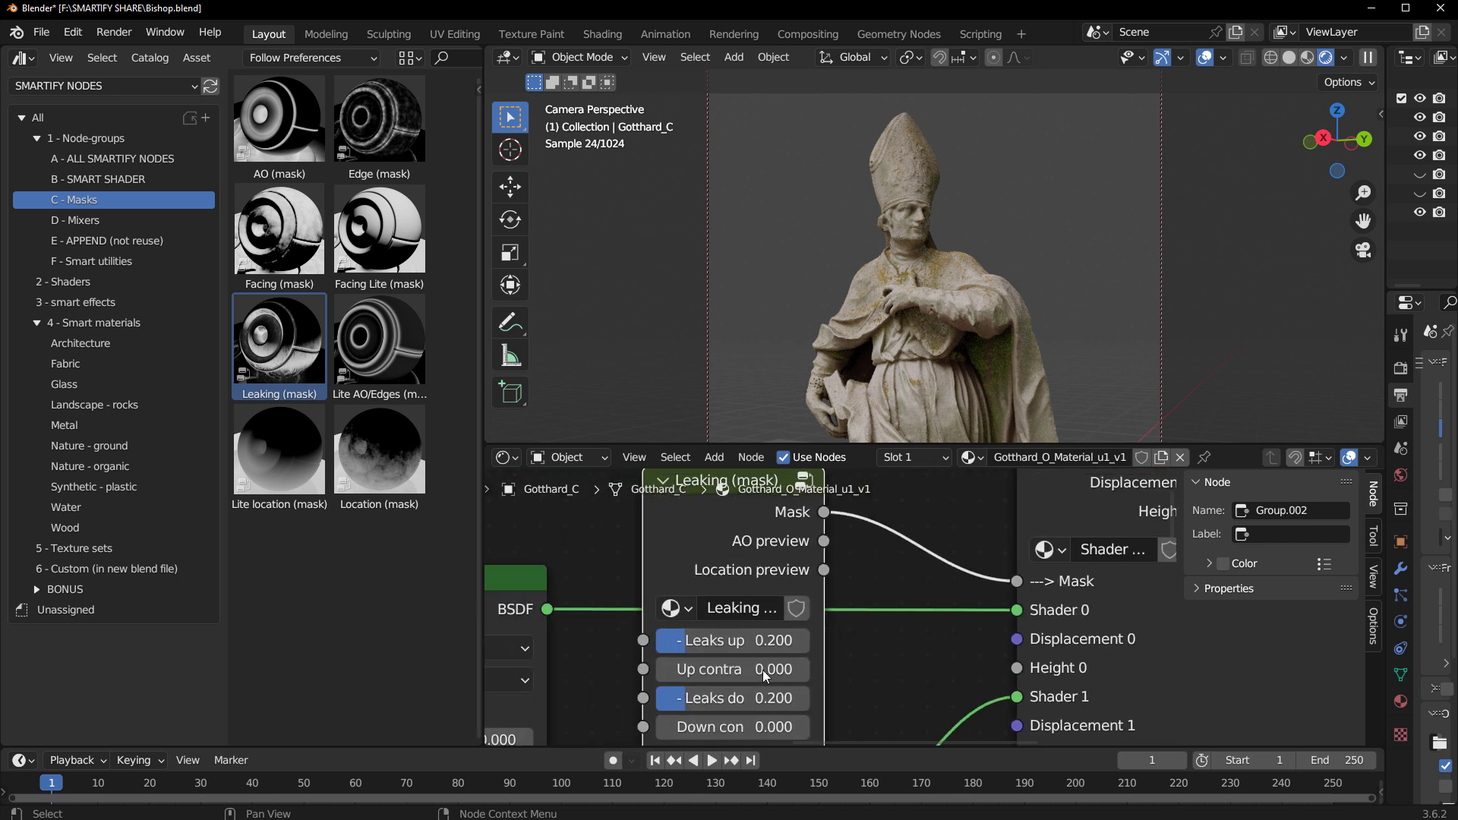
drag(693, 646, 768, 646)
middle_drag(894, 721, 912, 586)
drag(695, 659, 718, 659)
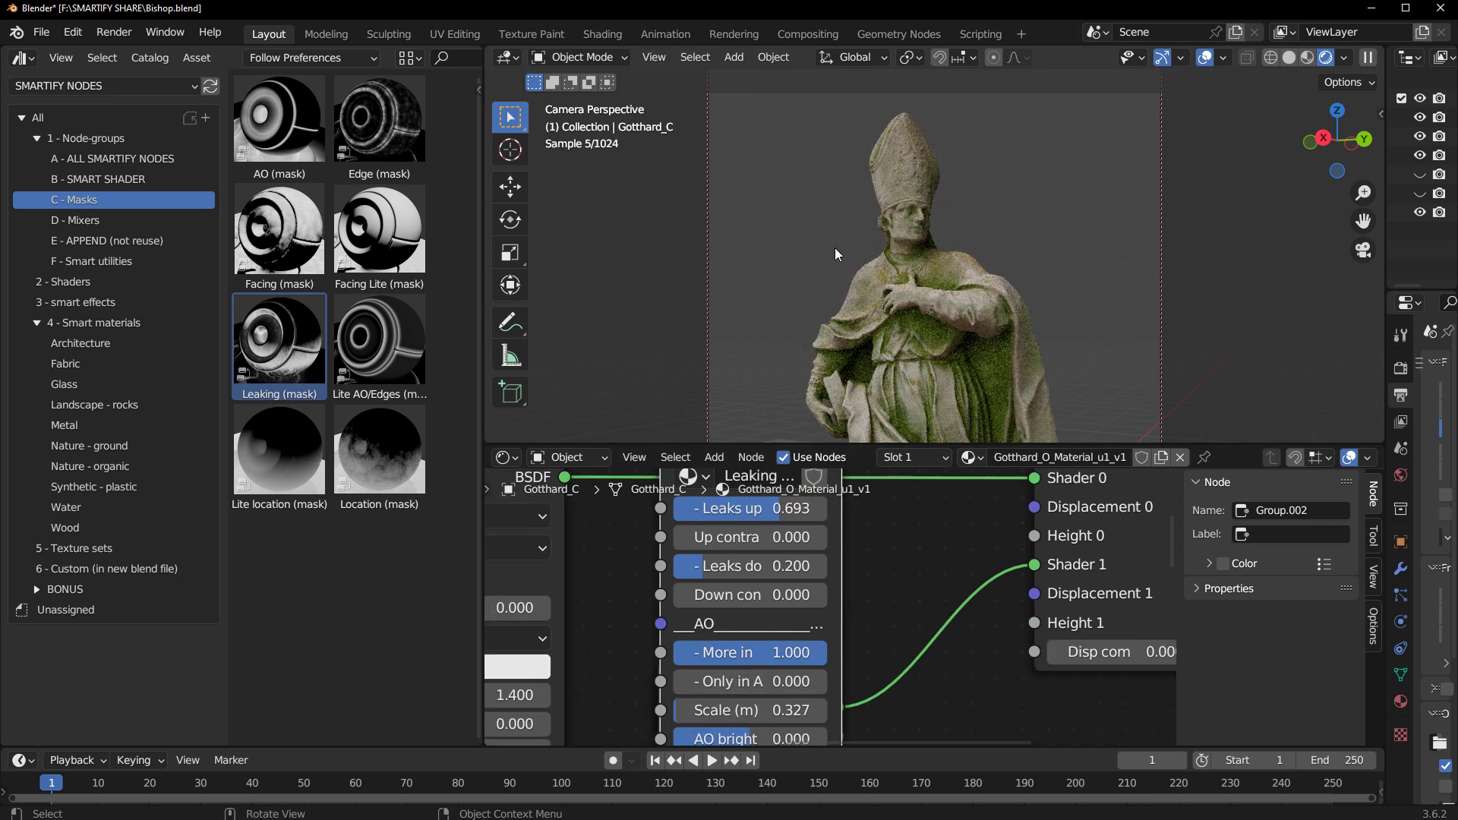
drag(711, 568, 746, 568)
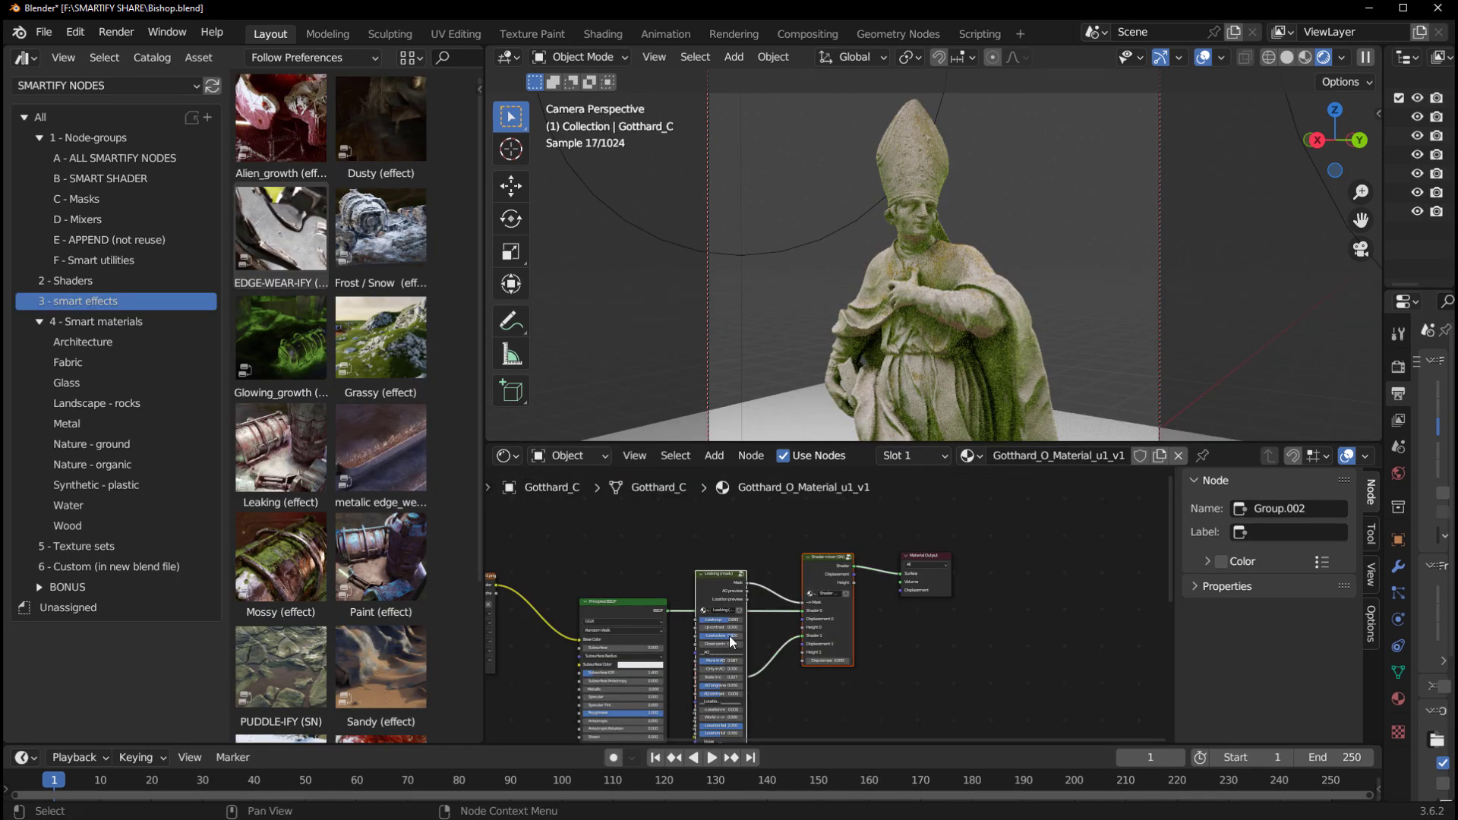
Step: Delete the mixer, mask and moss nodes and link the Principled BSDF directly to the Material Output surface
key(x)
drag(665, 610, 908, 575)
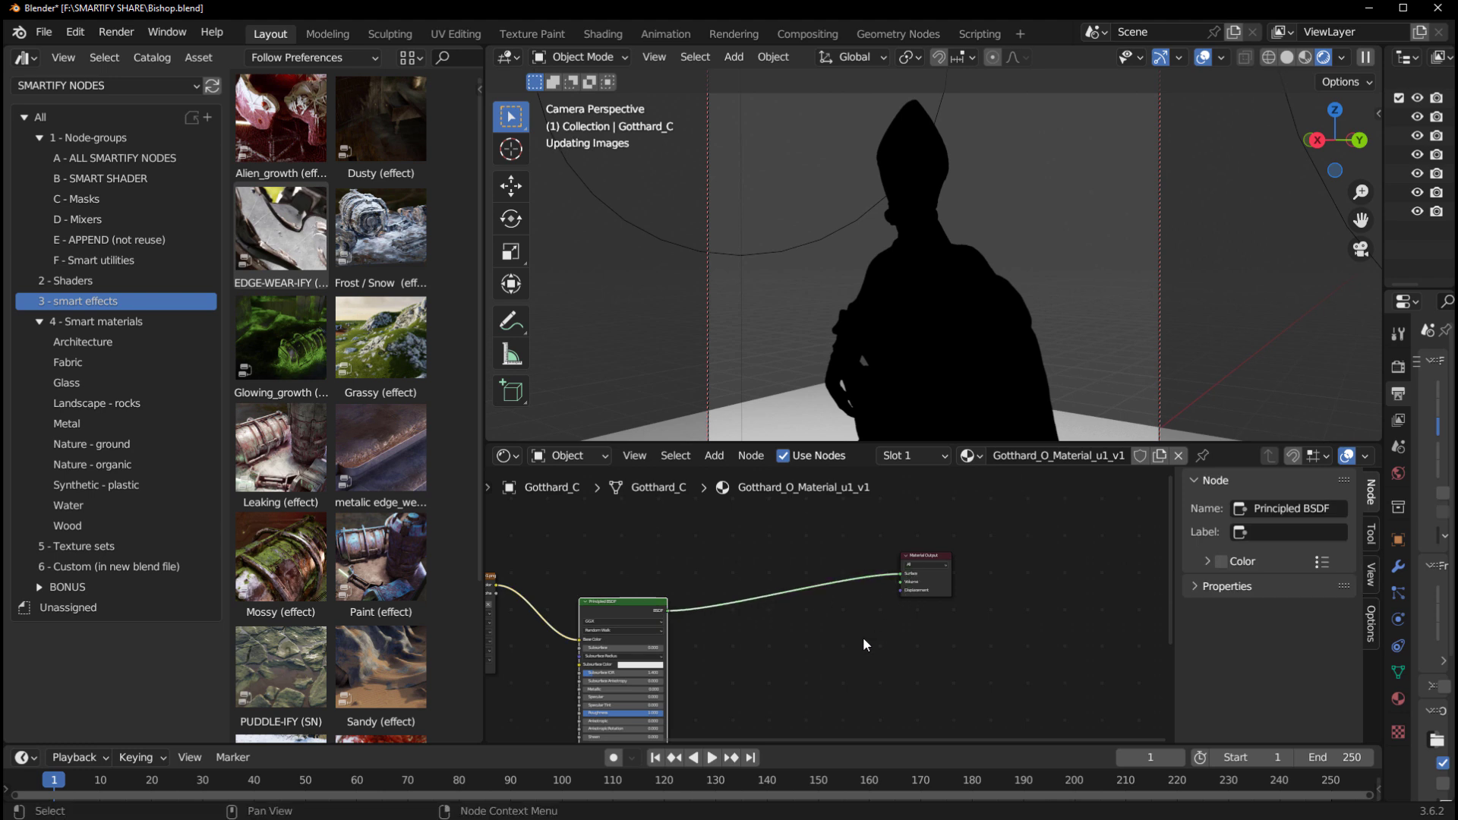
scroll(740, 621, up, 2)
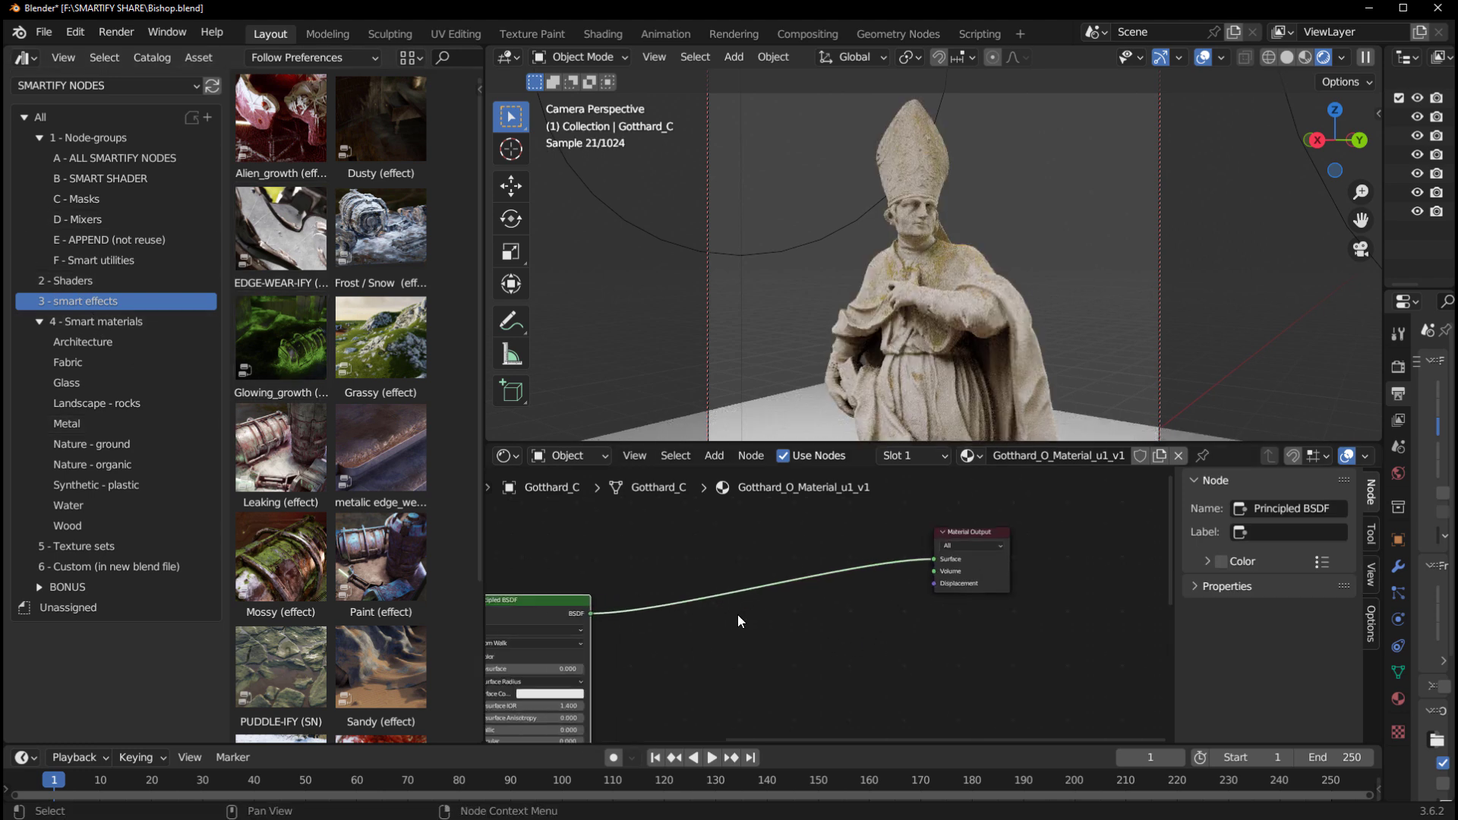
Step: Add the Grassy and Alien_growth smart effects, chaining Alien_growth and then Grassy between the Principled BSDF and the Material Output
drag(391, 357, 810, 668)
scroll(345, 561, down, 5)
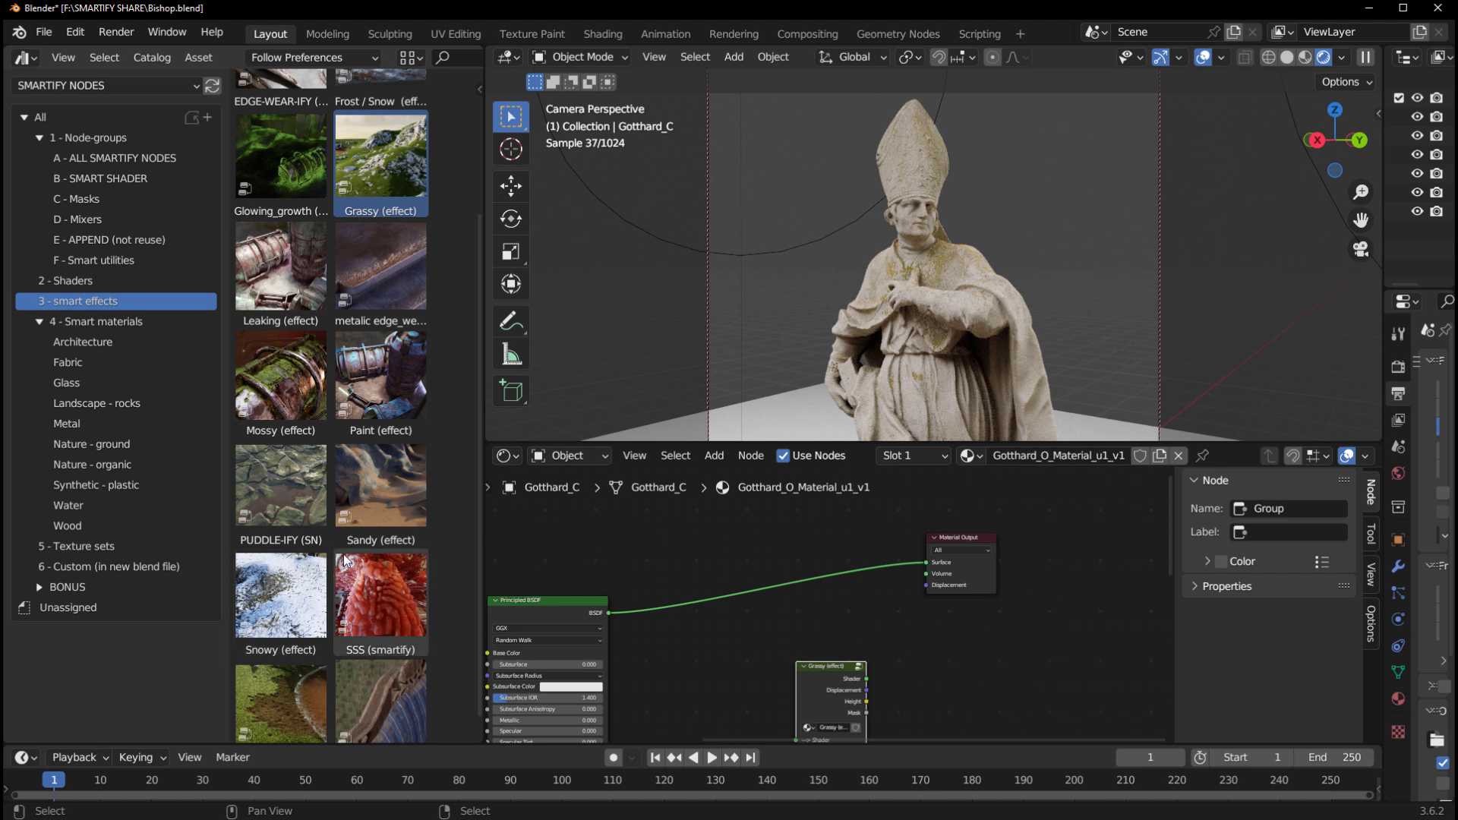
scroll(345, 560, up, 5)
drag(281, 126, 702, 581)
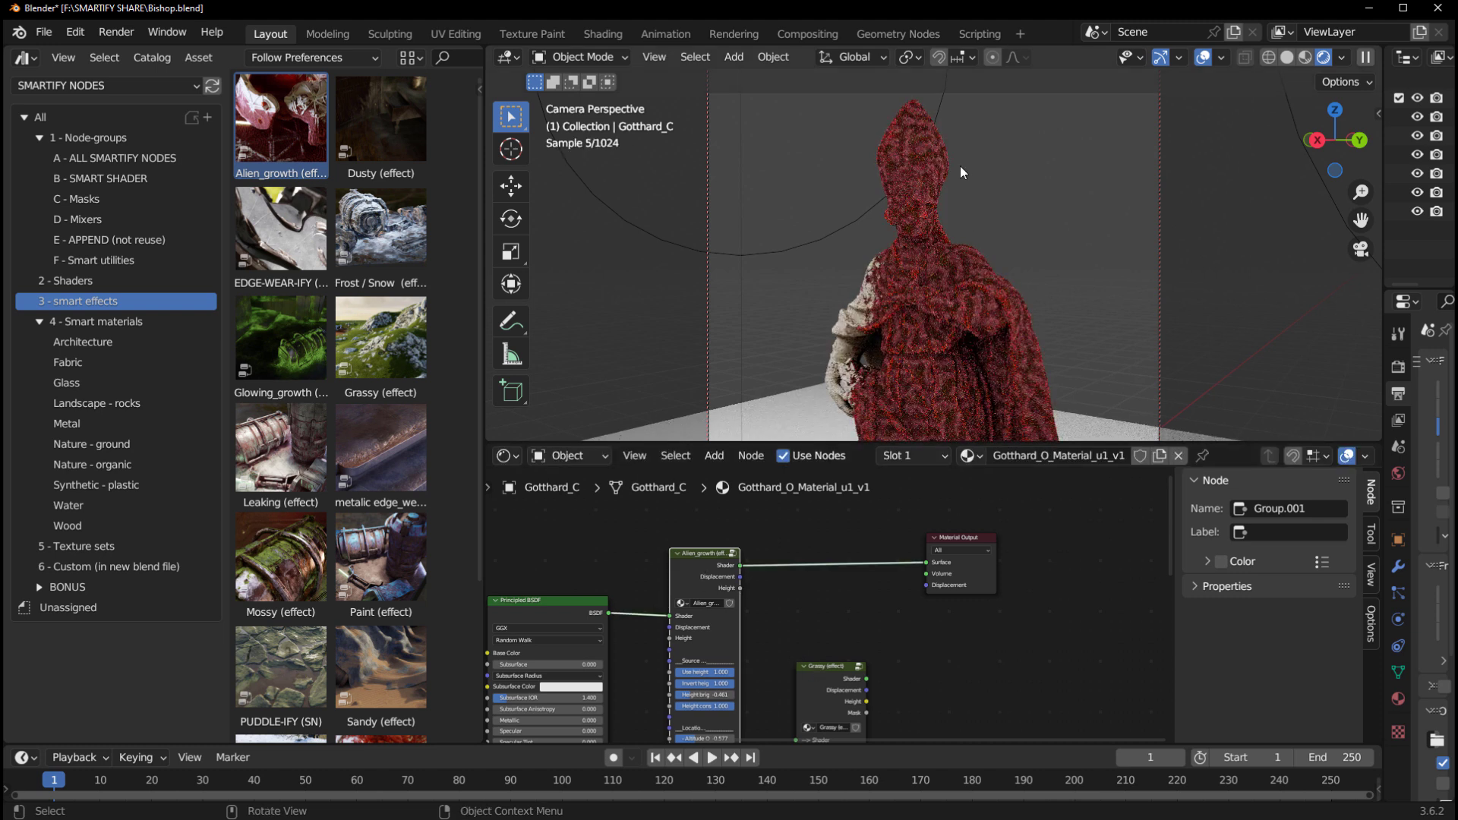
drag(831, 668, 832, 526)
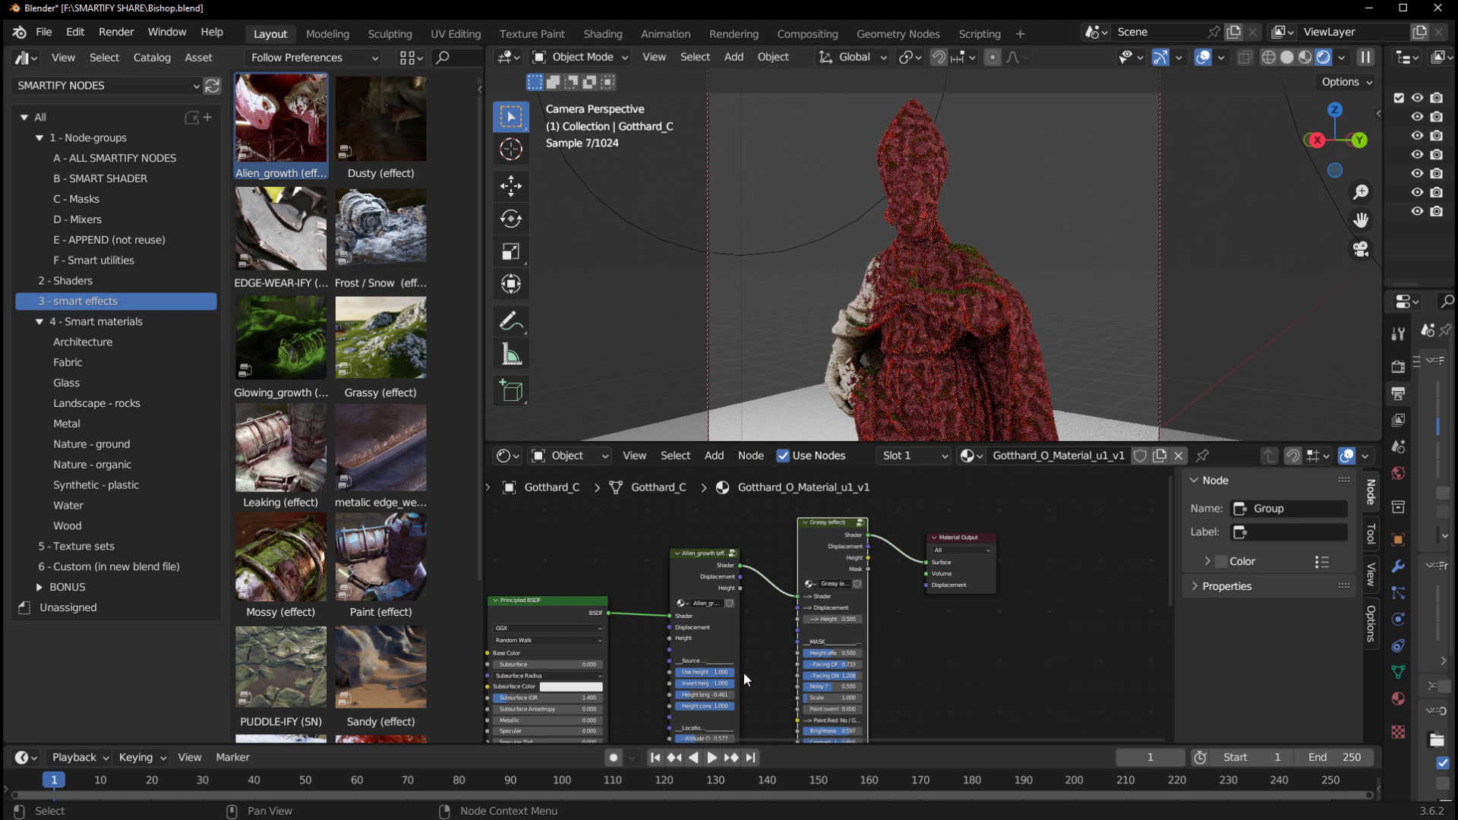
Step: Set the Alien_growth effect's World location value to 0.407 and the Grassy effect's Height affect to 0.600
scroll(744, 673, up, 7)
middle_drag(700, 686, 827, 471)
drag(787, 665, 736, 666)
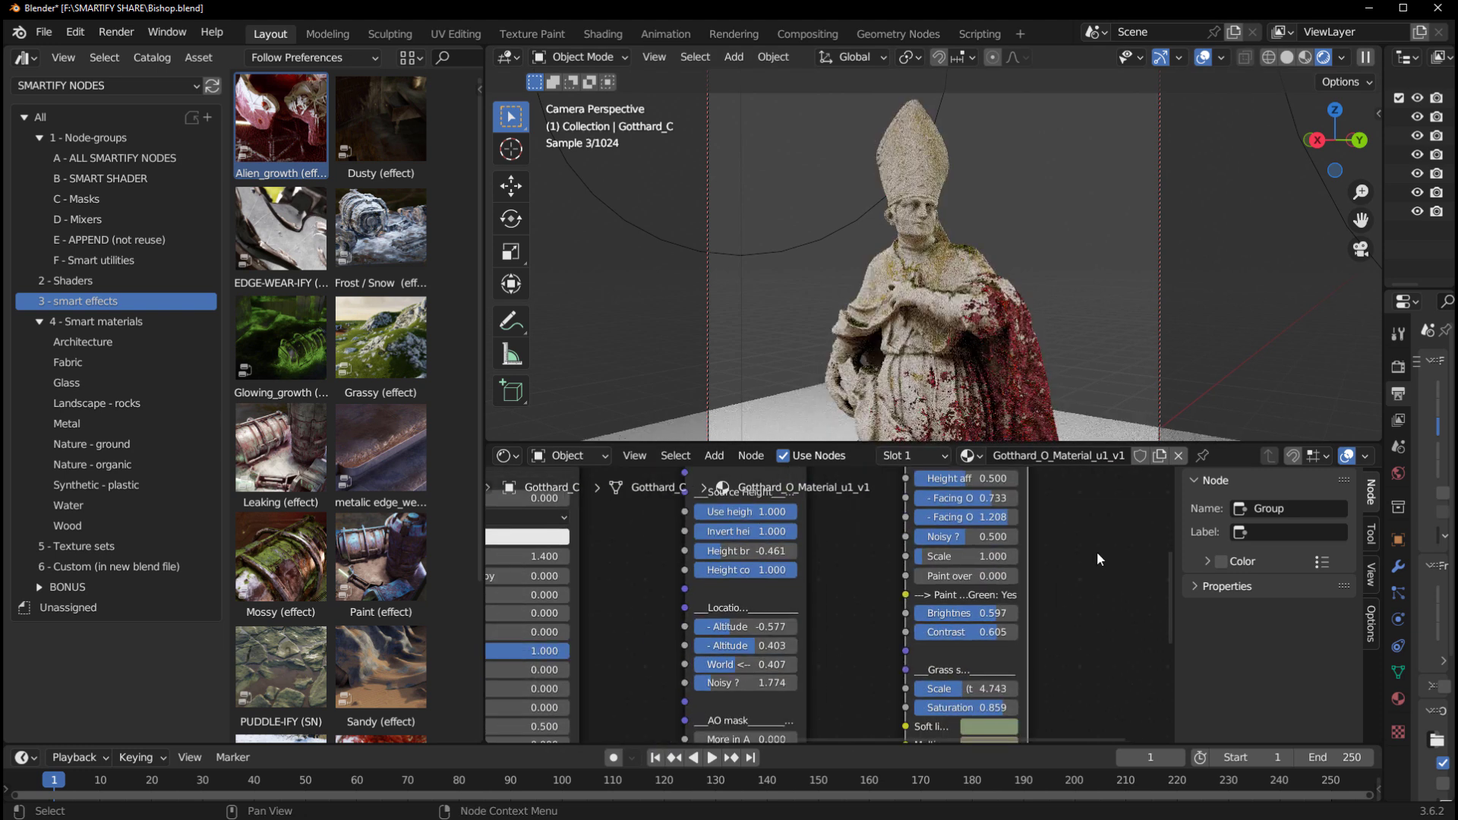
middle_drag(1098, 560, 1076, 653)
drag(940, 582, 950, 581)
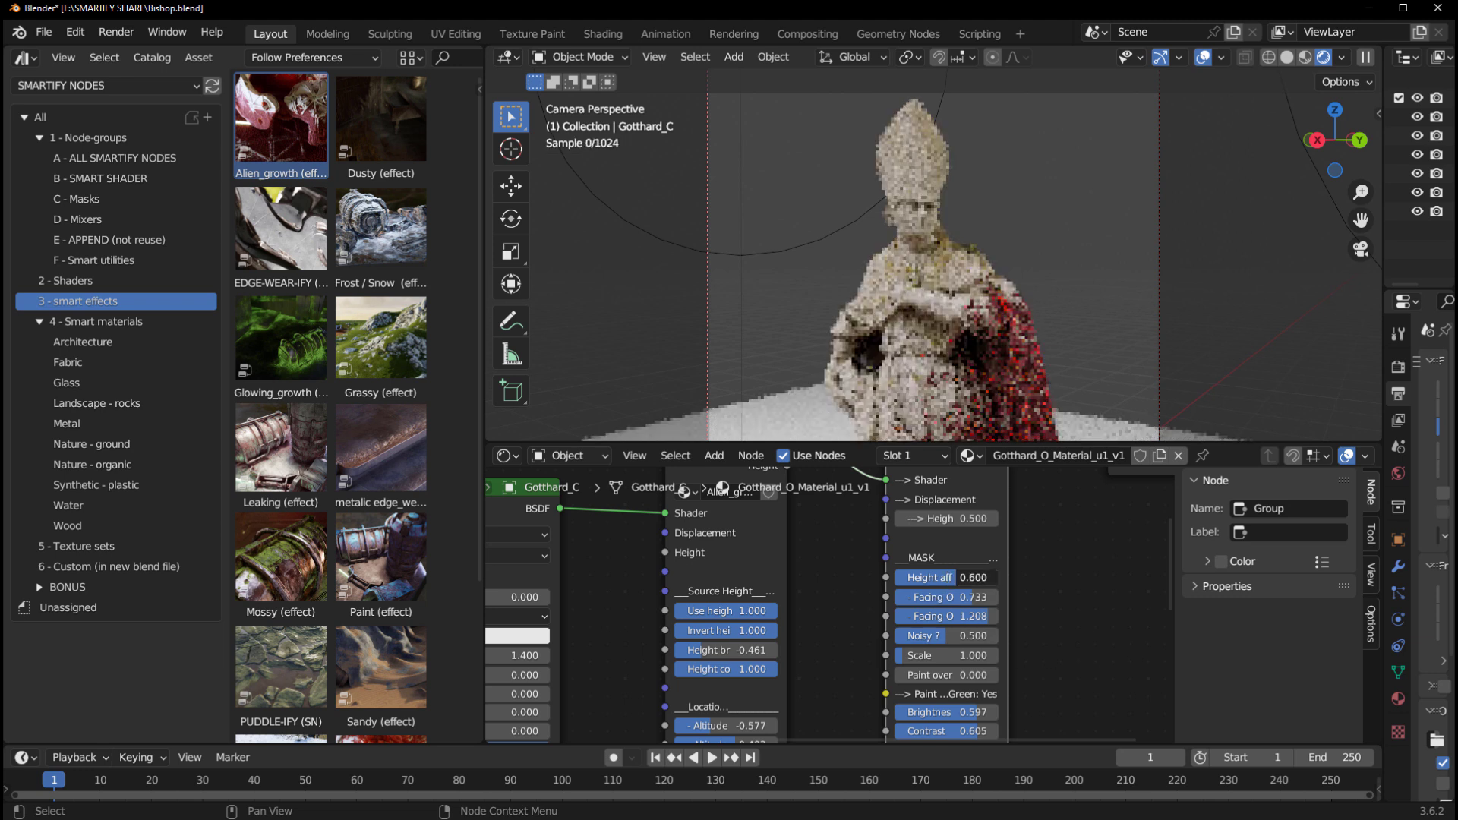
mouse_move(1020, 589)
middle_down()
mouse_move(1025, 697)
mouse_move(1017, 584)
middle_up()
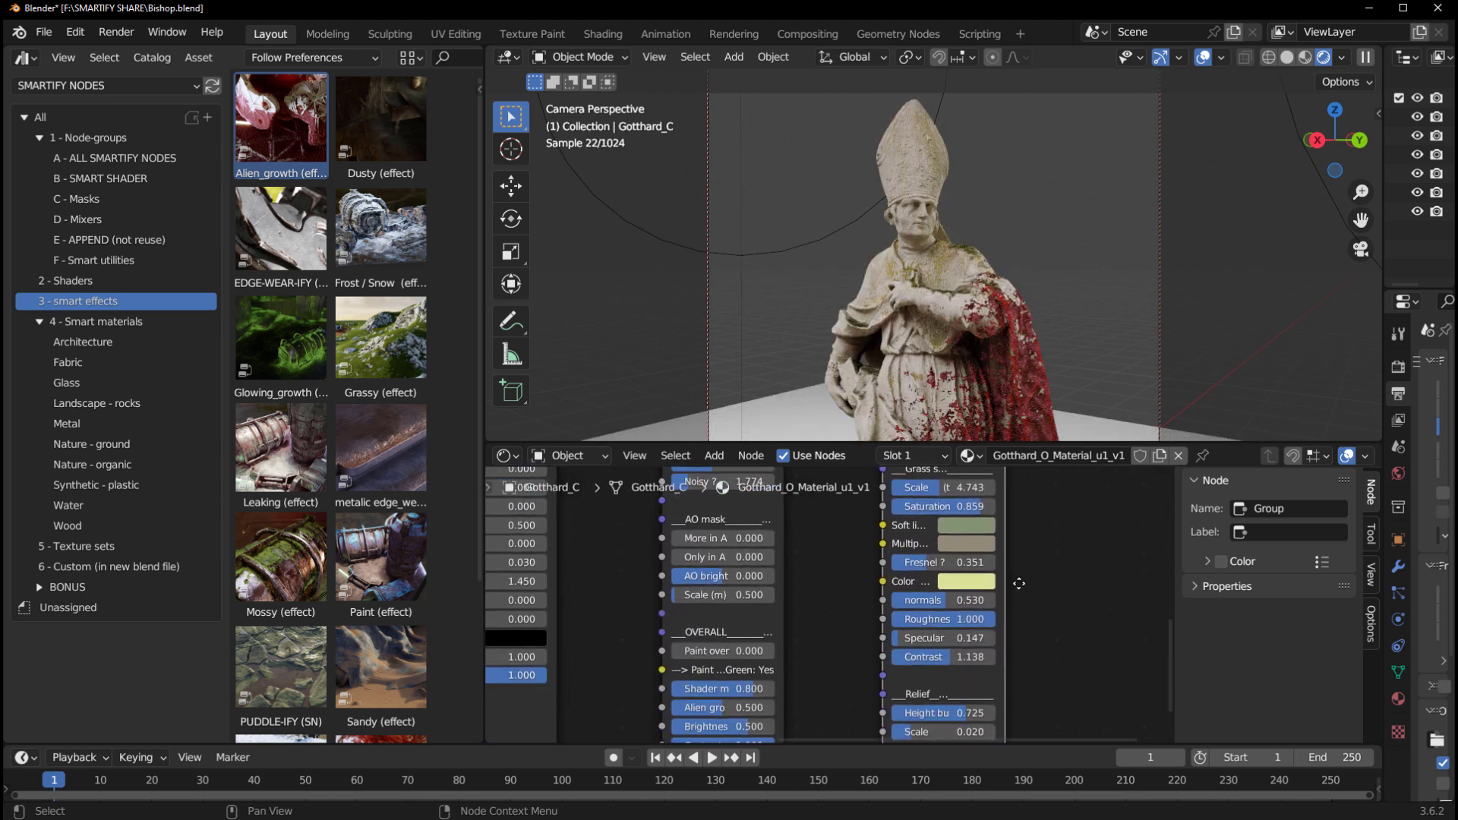
scroll(1019, 587, down, 1)
shift+scroll(789, 608, up, 2)
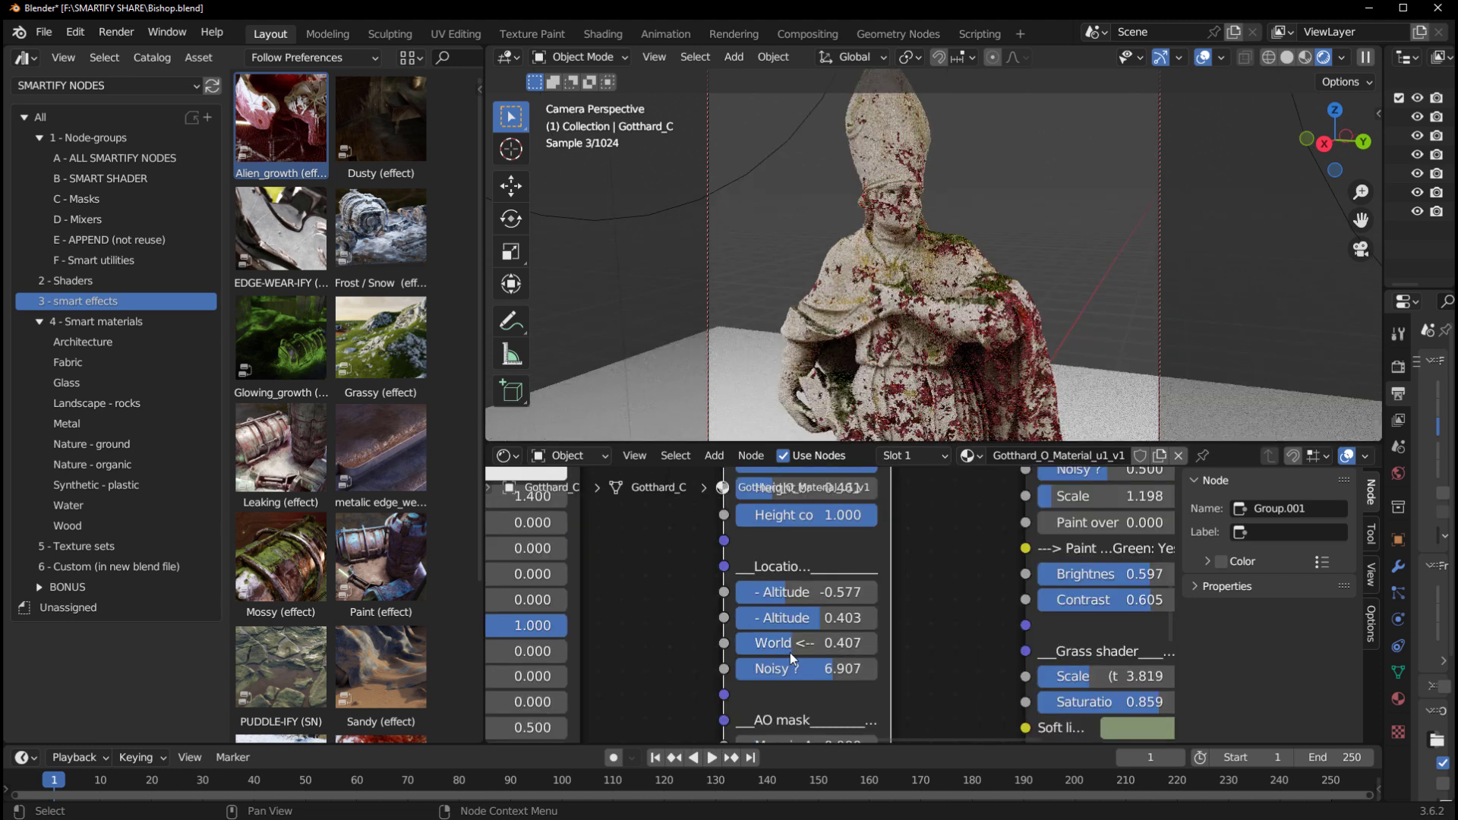
Step: Set the Alien_growth effect's Use height to 0.620 and its Height brightness to 0.179
mouse_move(794, 592)
mouse_down()
mouse_move(835, 592)
mouse_move(788, 619)
mouse_up()
drag(835, 617, 858, 607)
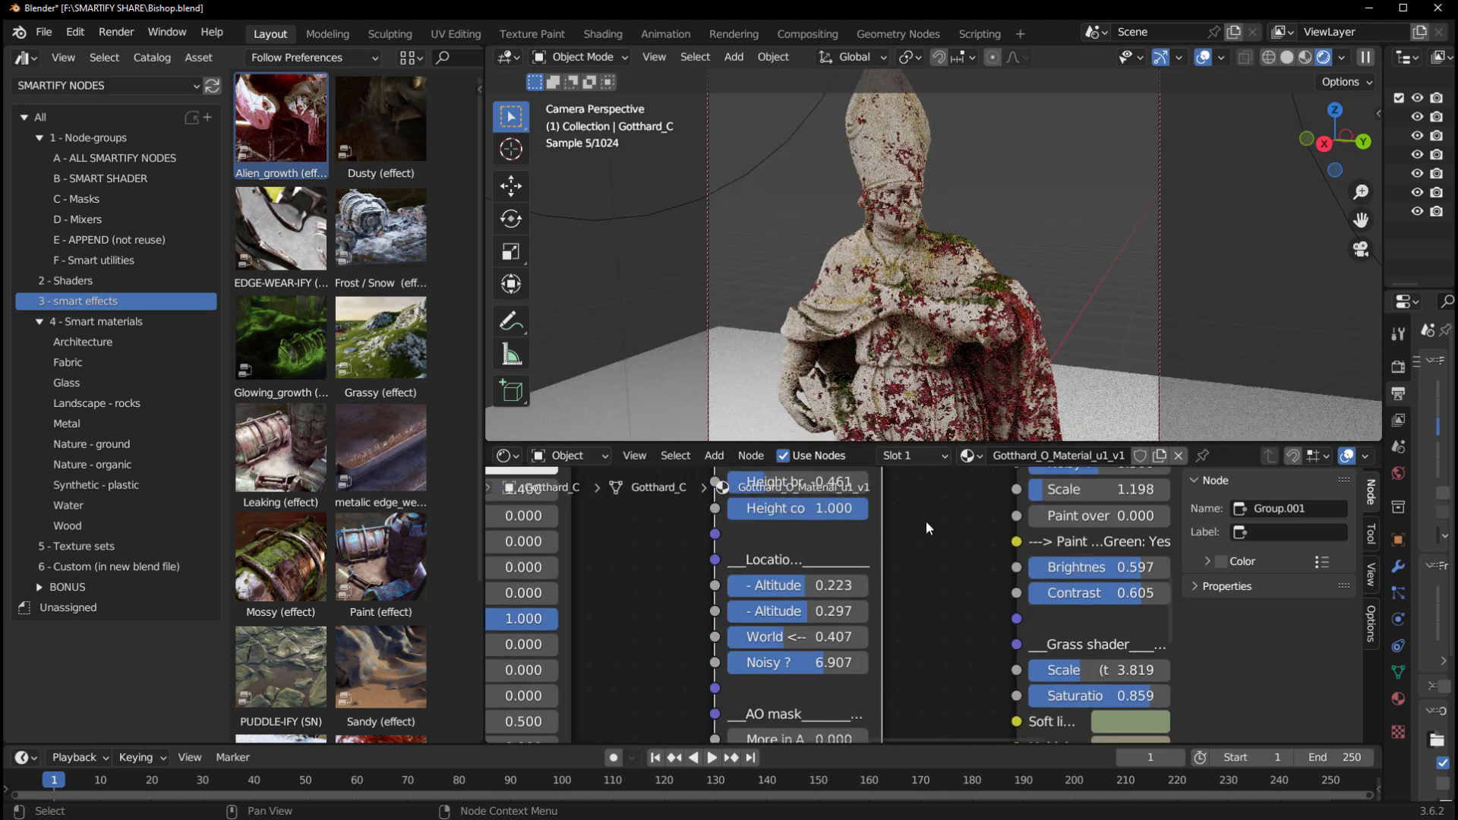
middle_drag(926, 528, 926, 735)
drag(854, 637, 800, 637)
drag(820, 690, 866, 690)
middle_drag(926, 719, 905, 593)
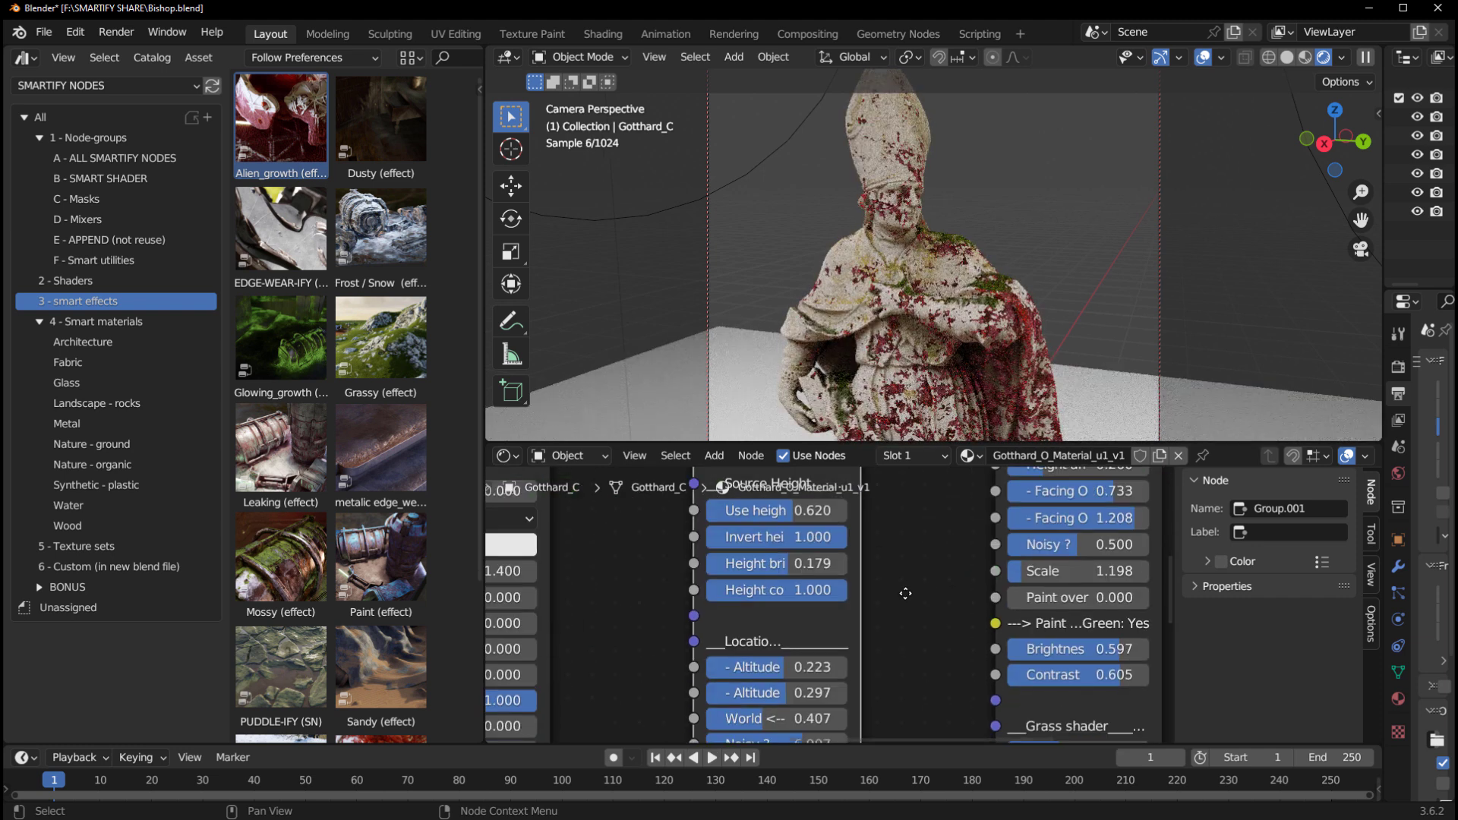
Step: Insert the Dusty (effect) node between the Grassy effect and the Material Output
scroll(905, 593, down, 5)
click(987, 543)
drag(379, 122, 884, 516)
Step: Mute the Grassy and Alien_growth effect nodes, leaving the Dusty effect active
click(760, 555)
key(m)
click(648, 627)
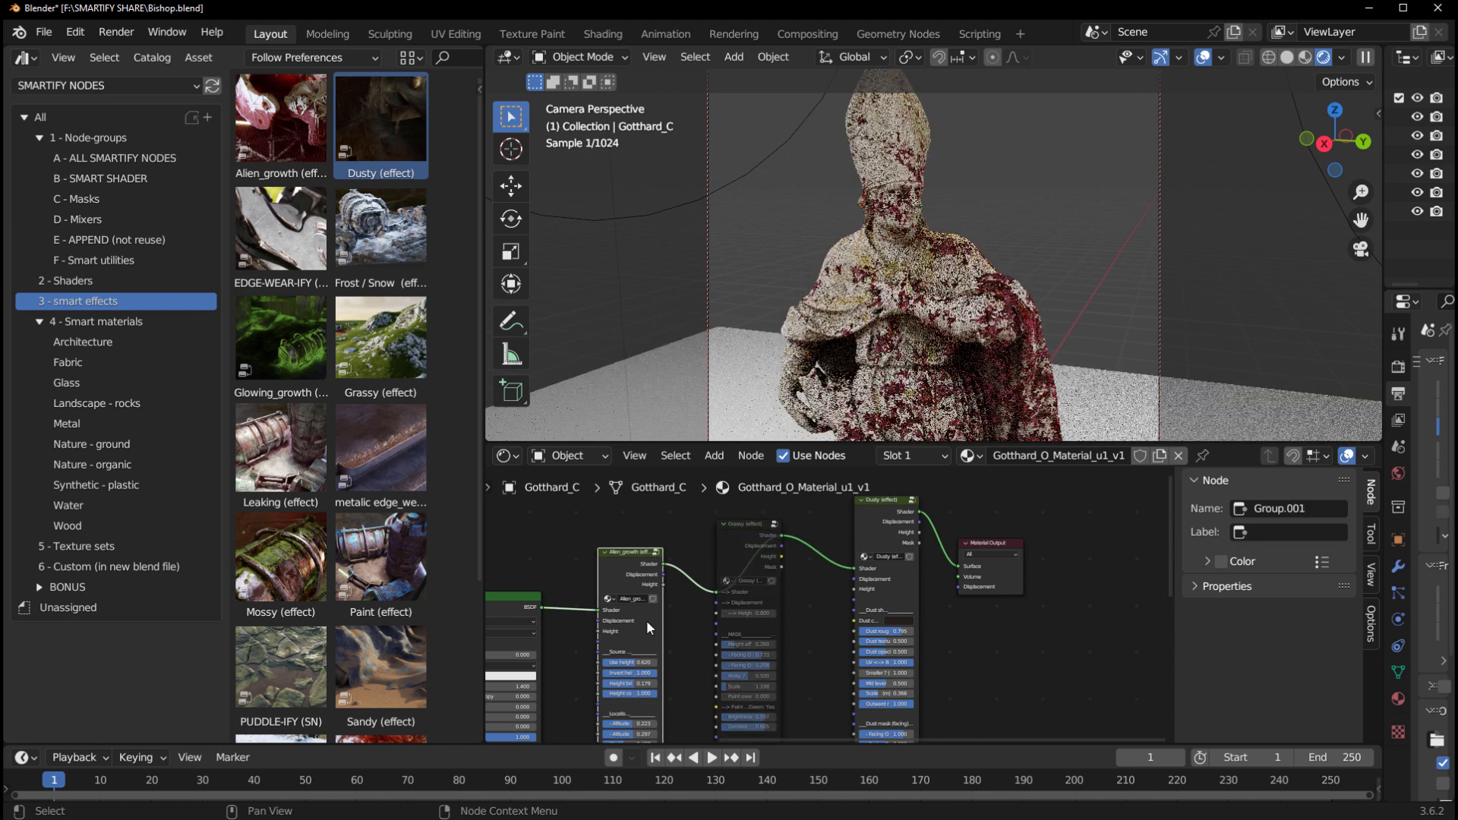
key(m)
click(885, 538)
Step: Mute the Principled BSDF node and inspect the Dusty effect on the statue from another angle
middle_drag(965, 349, 919, 338)
scroll(1014, 316, up, 5)
click(514, 605)
key(m)
scroll(921, 268, down, 5)
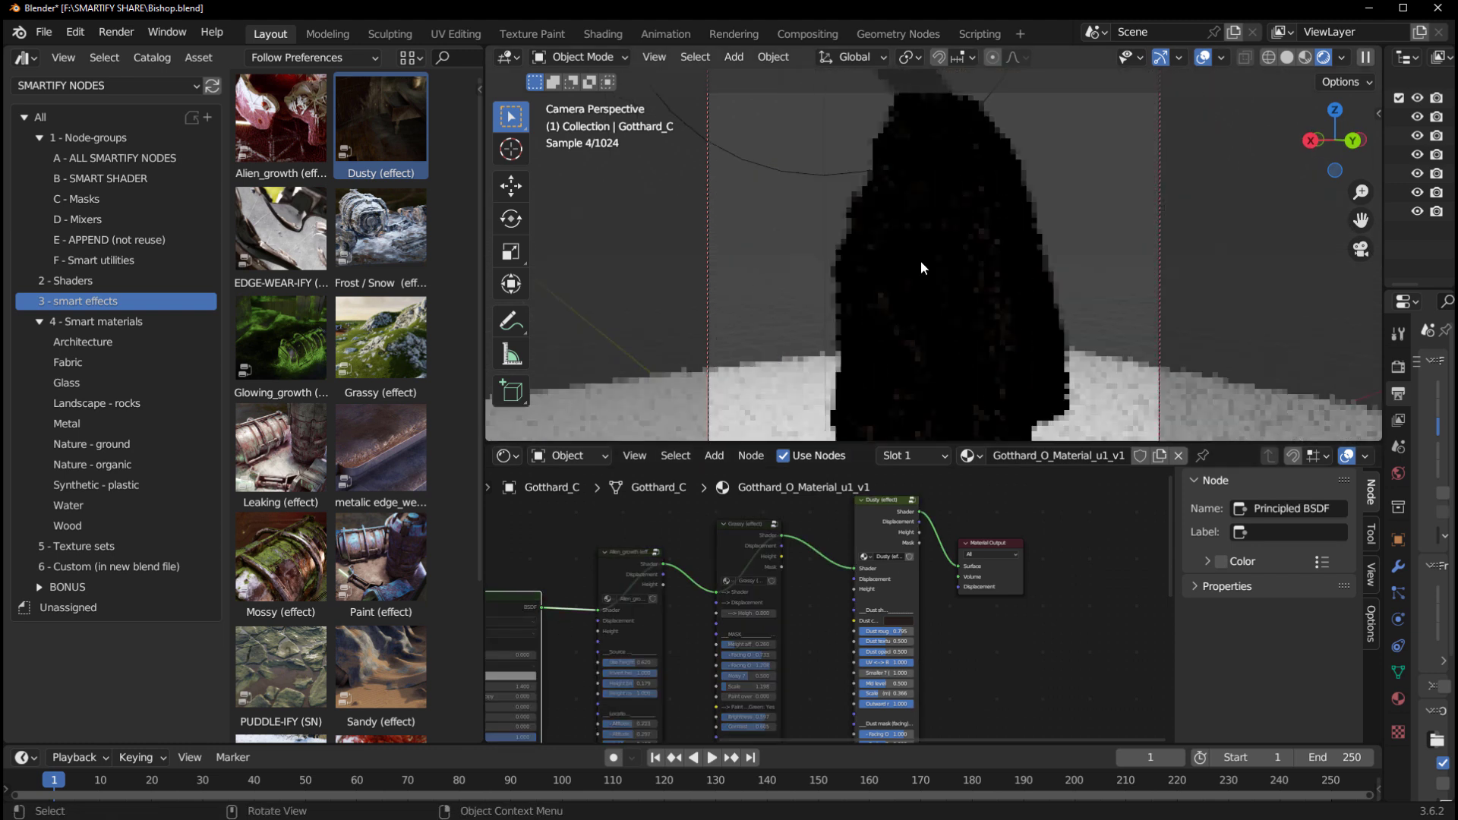
scroll(921, 268, down, 4)
scroll(903, 608, up, 4)
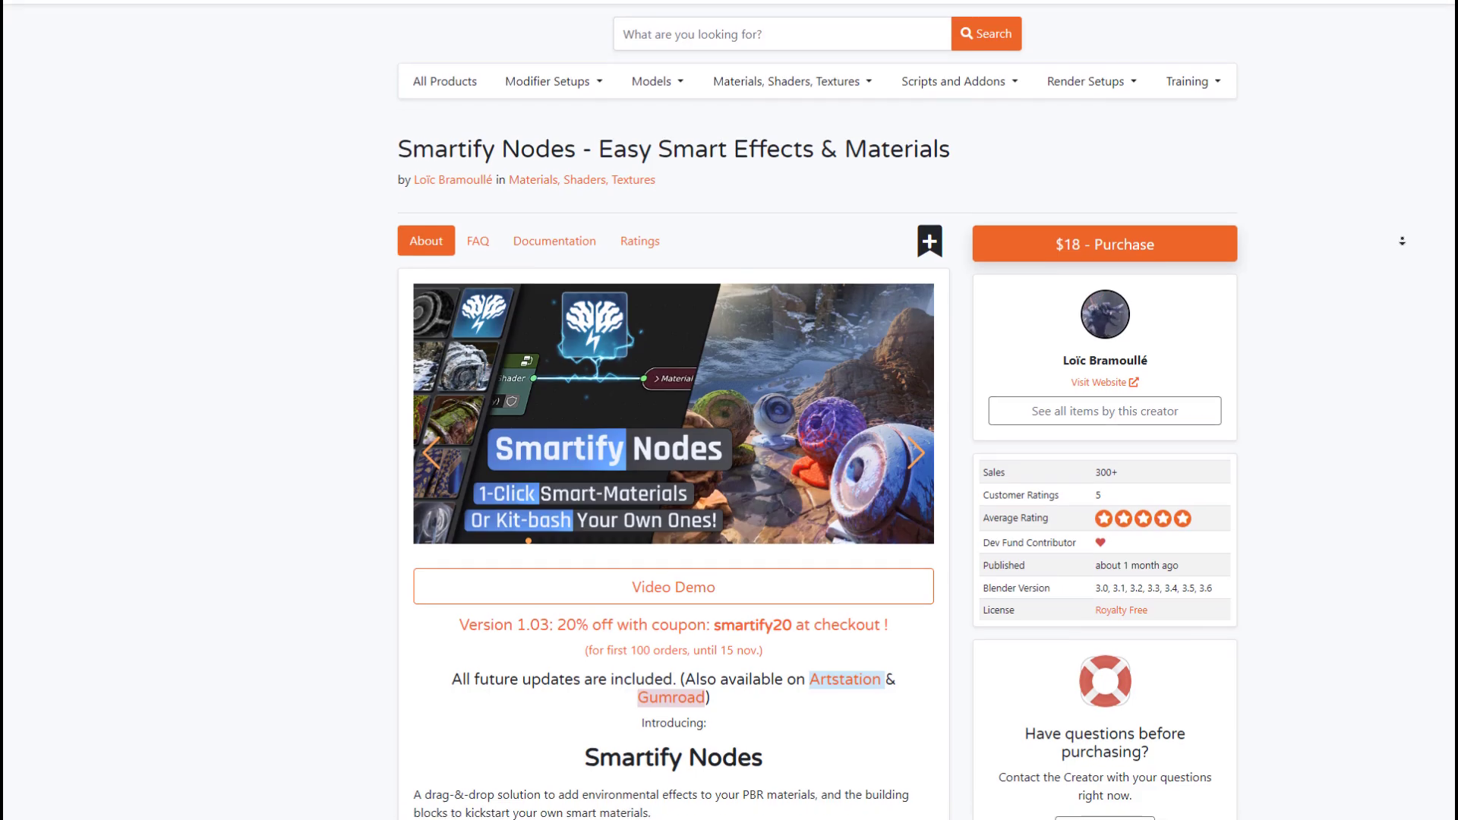